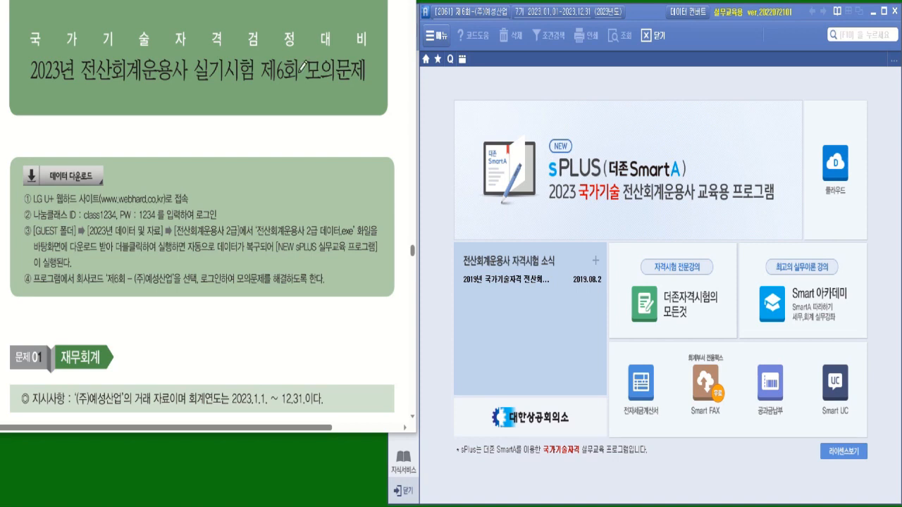
# Select the company 제6회-(주)예성산업 (company code 2061) from the company list and log in to it.
pyautogui.moveTo(261, 84); pyautogui.dragTo(296, 79)
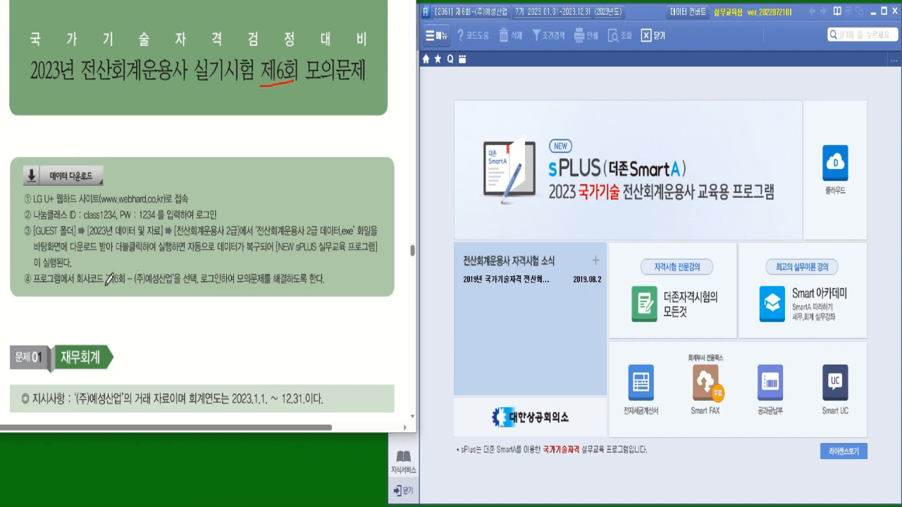
pyautogui.moveTo(105, 283); pyautogui.dragTo(172, 287)
pyautogui.click(478, 11)
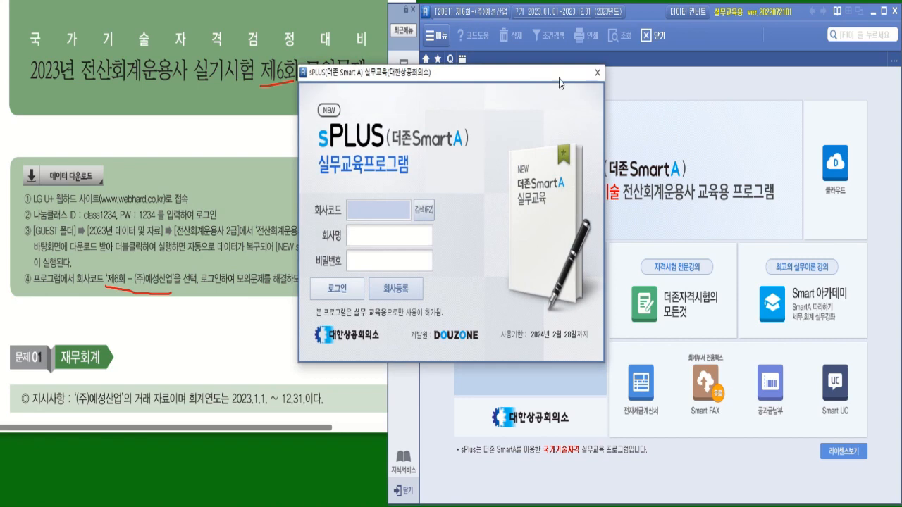
pyautogui.click(548, 211)
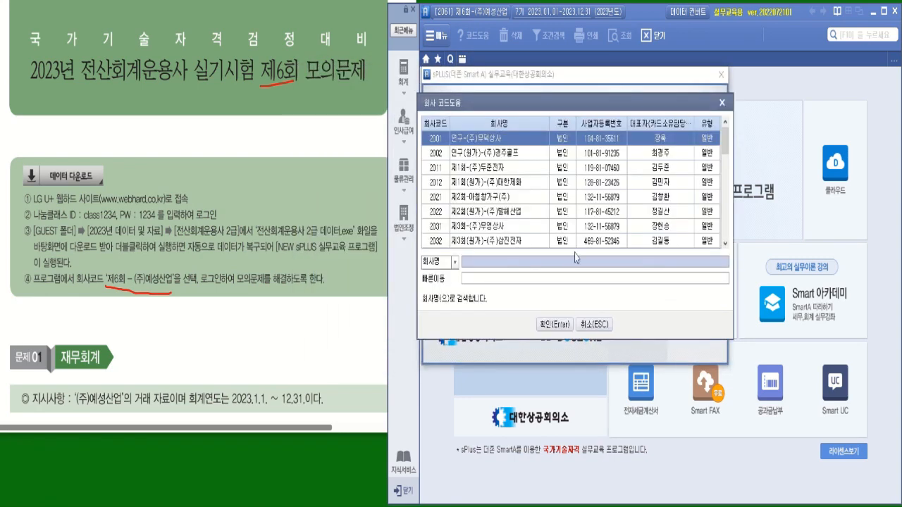
pyautogui.scroll(-3, 725, 148)
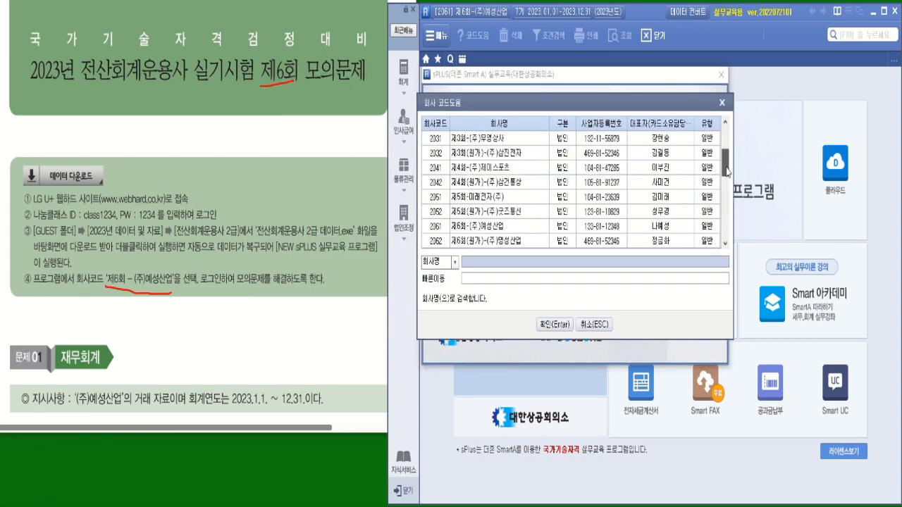
pyautogui.click(484, 212)
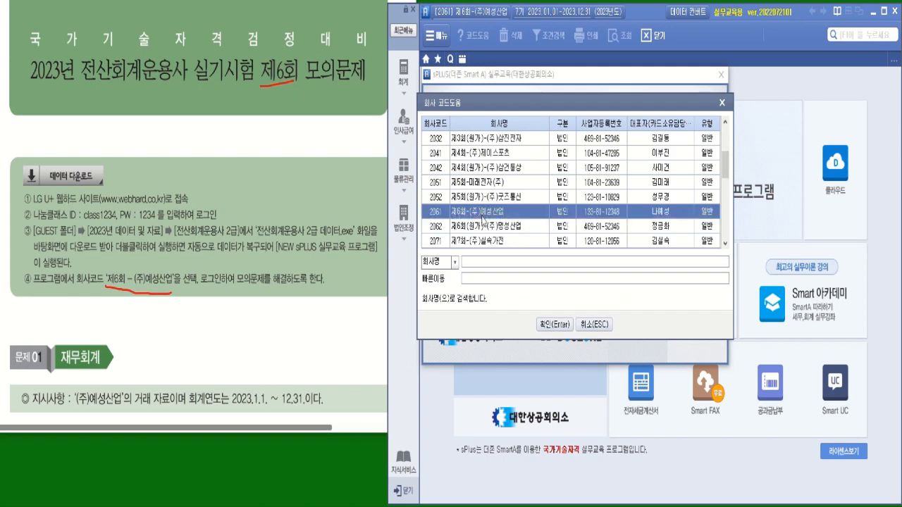
pyautogui.doubleClick(485, 219)
pyautogui.click(473, 299)
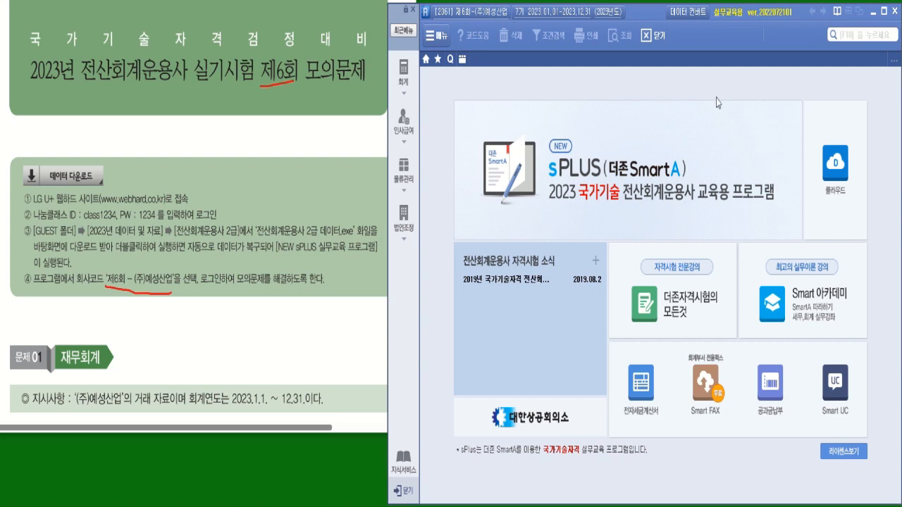
# Open 거래처등록 in 물류관리 to register the new trading partners of question 1.
pyautogui.scroll(-5, 212, 247)
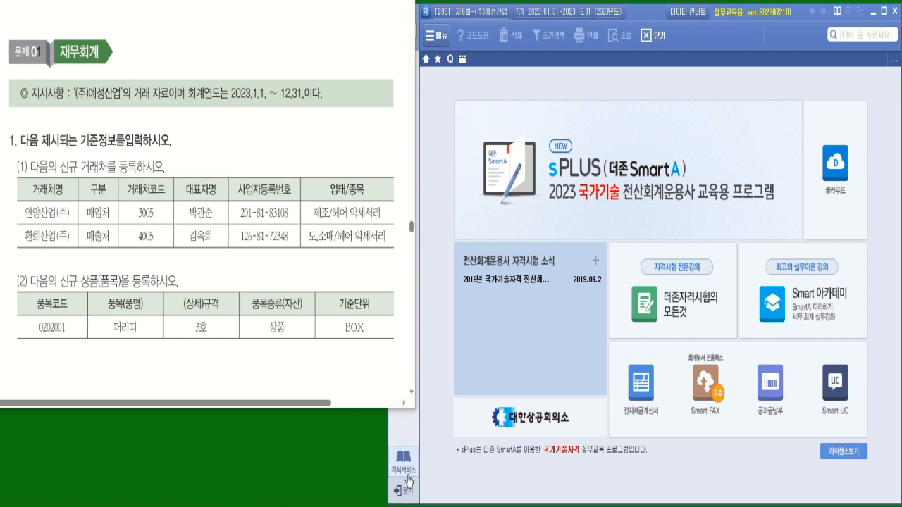
pyautogui.click(435, 35)
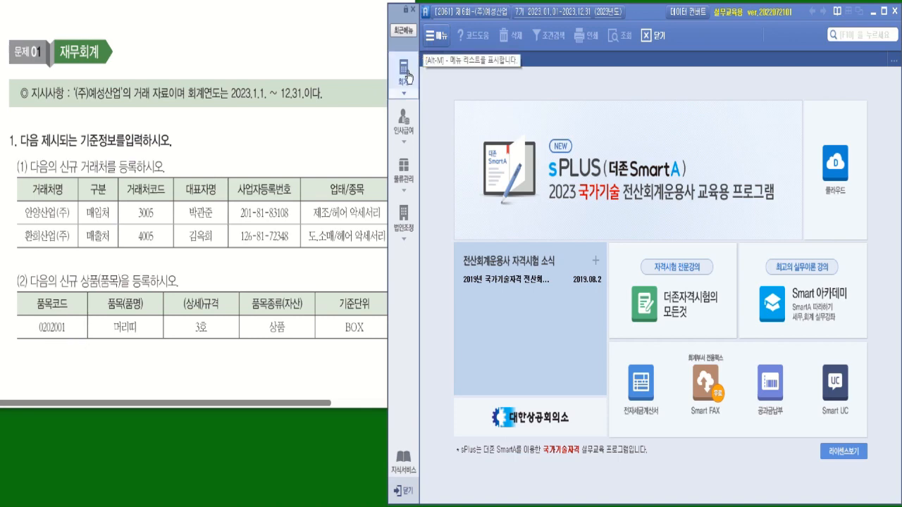
pyautogui.click(407, 76)
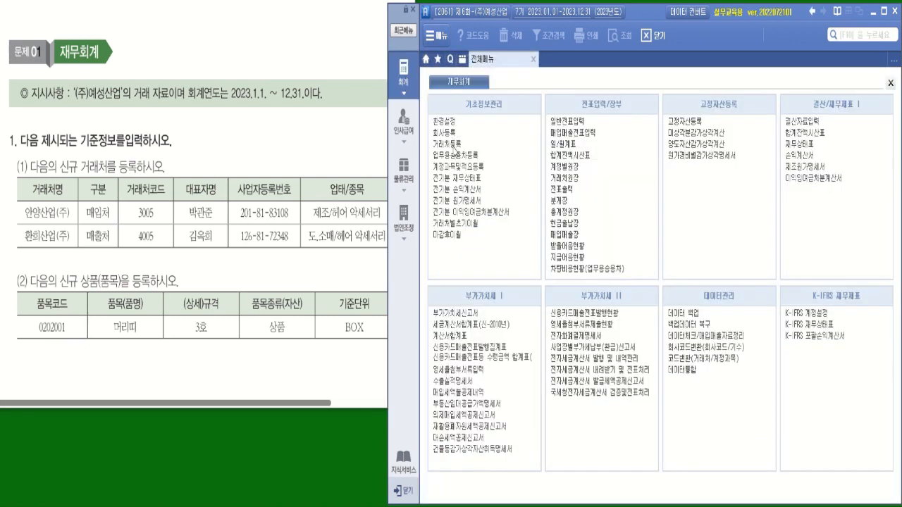
pyautogui.click(403, 169)
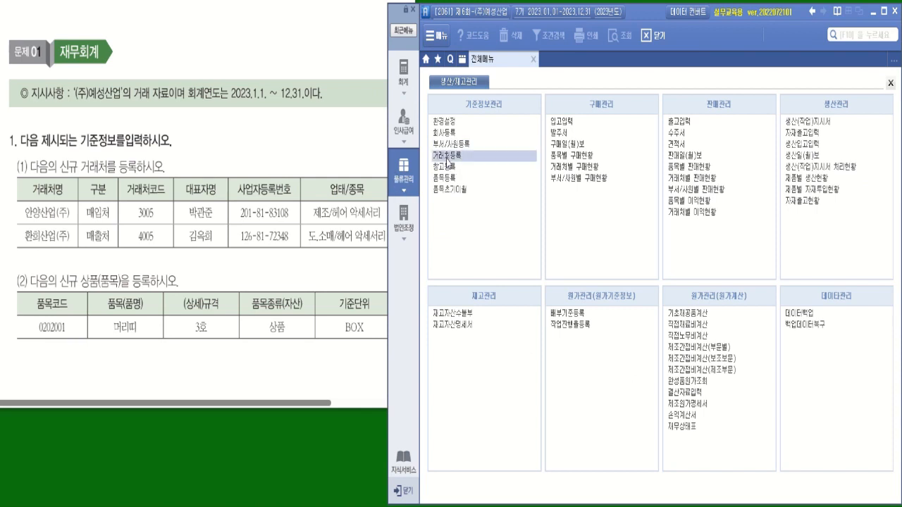
pyautogui.click(446, 159)
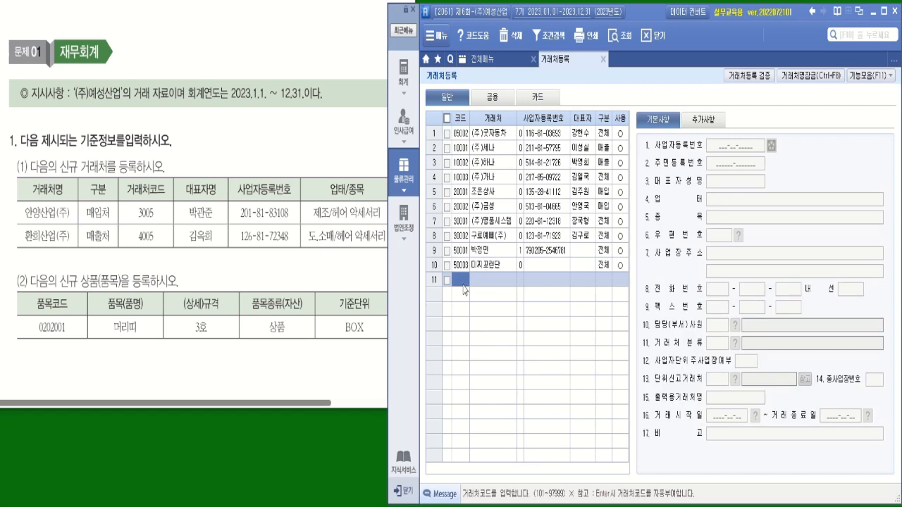
# Add a general trading partner with code 3005 and the name 안양산업(주), identified by 사업자등록번호.
pyautogui.moveTo(137, 204)
pyautogui.mouseDown()
pyautogui.moveTo(141, 217)
pyautogui.moveTo(162, 219)
pyautogui.mouseUp()
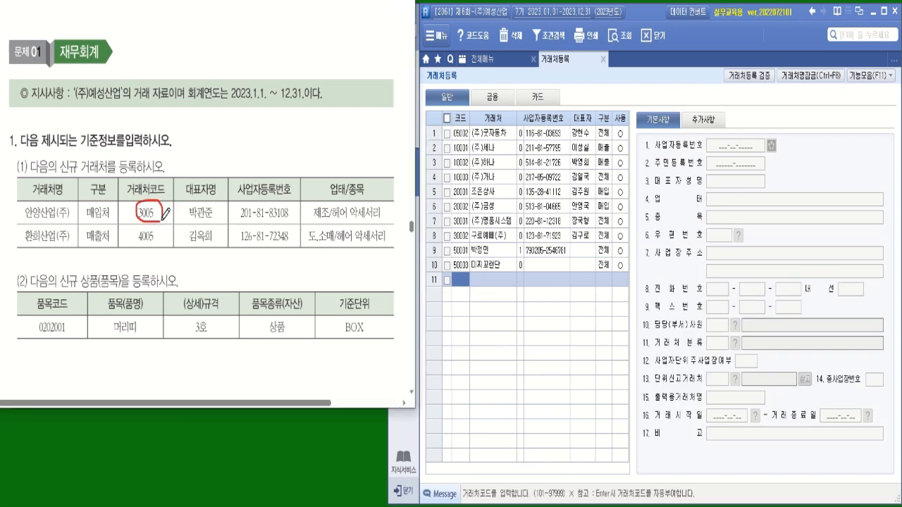
pyautogui.click(406, 491)
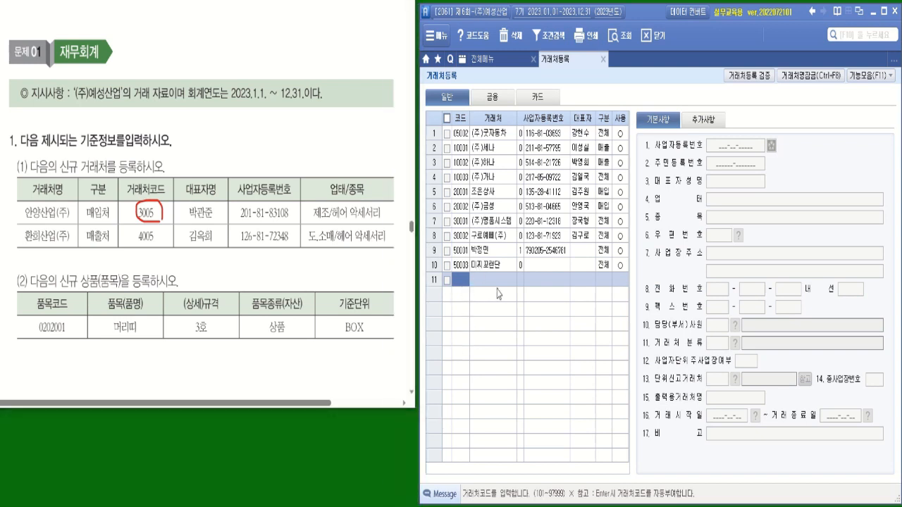
pyautogui.write('3005')
pyautogui.press('Return')
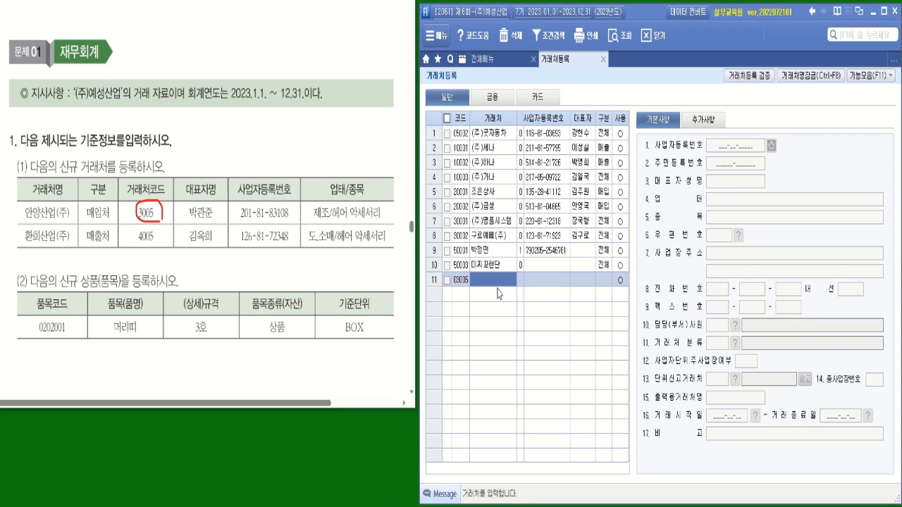
pyautogui.write('안')
pyautogui.write('양')
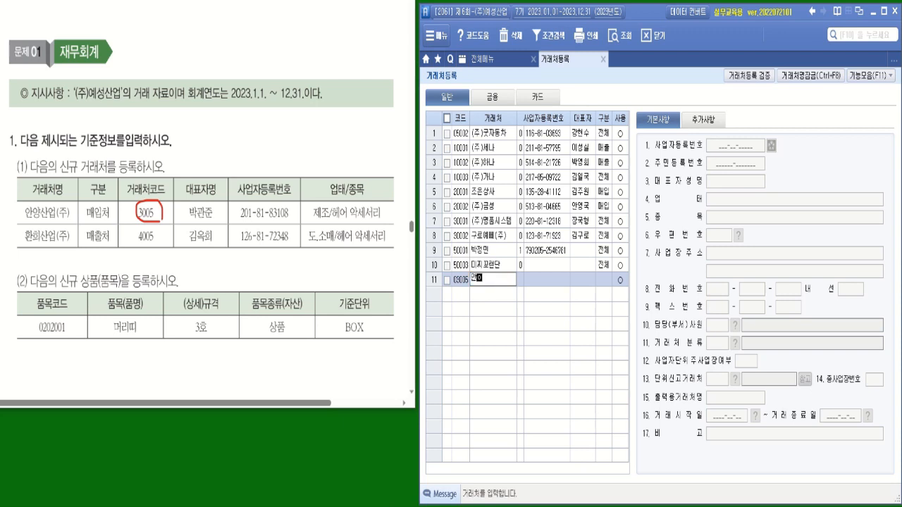
pyautogui.write('산업(주)')
pyautogui.press('Return')
pyautogui.press('Return')
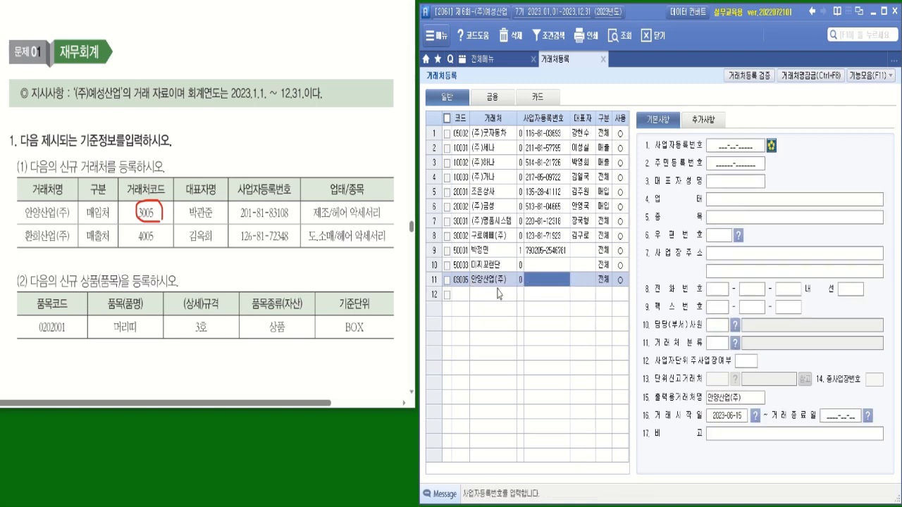
# Enter the business registration number and the representative's name for 안양산업(주).
pyautogui.write('201-81-')
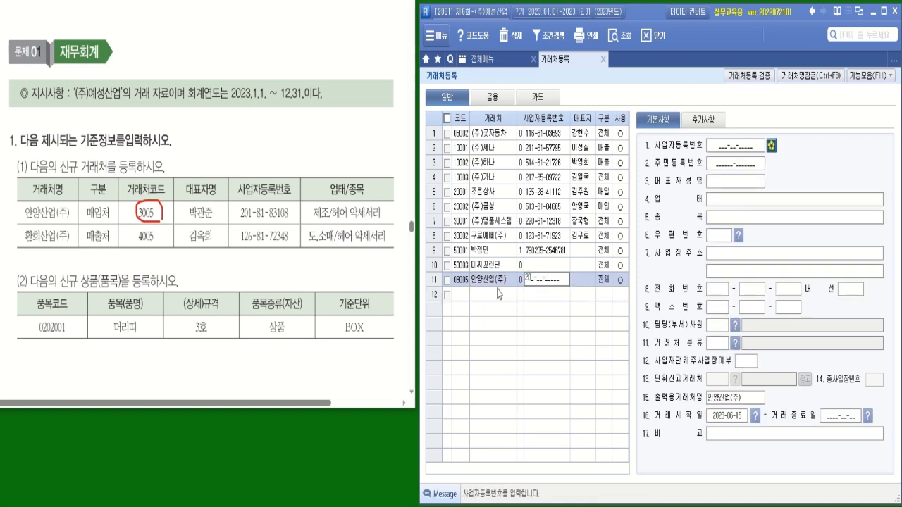
pyautogui.write('83108')
pyautogui.press('Return')
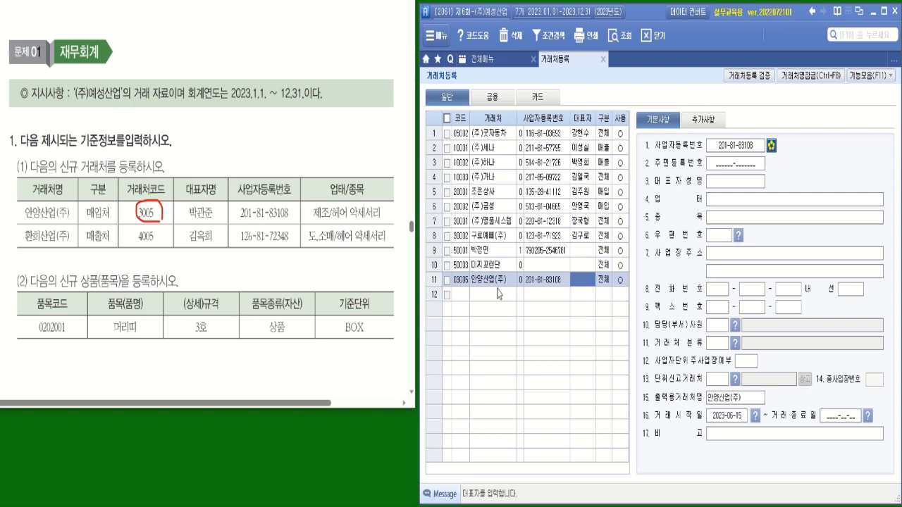
pyautogui.write('박관준')
pyautogui.press('Return')
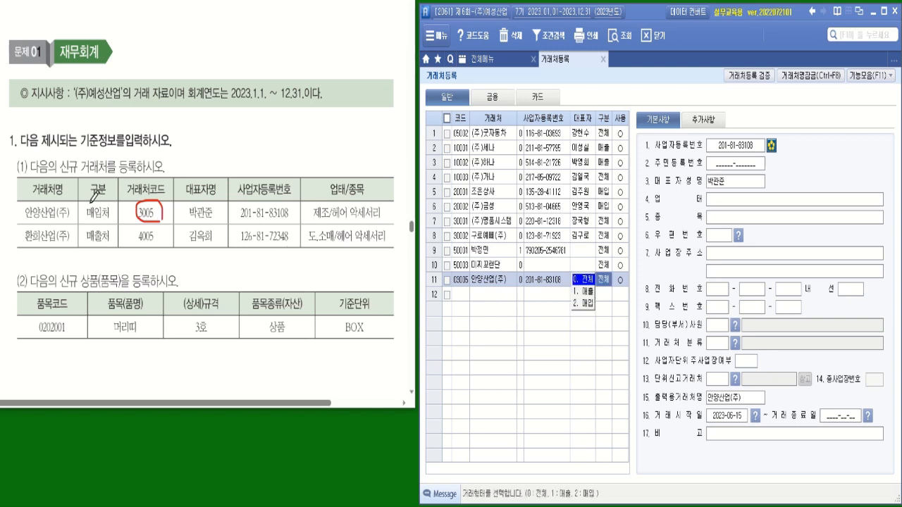
# Set the 구분 of 안양산업(주) to 매입 and keep the partner in use.
pyautogui.moveTo(111, 209); pyautogui.dragTo(119, 205)
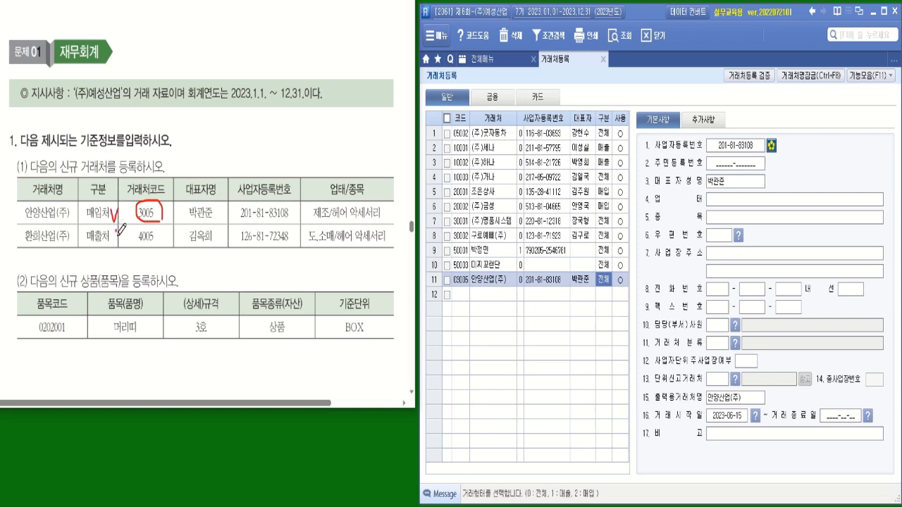
pyautogui.moveTo(116, 240); pyautogui.dragTo(124, 236)
pyautogui.click(604, 282)
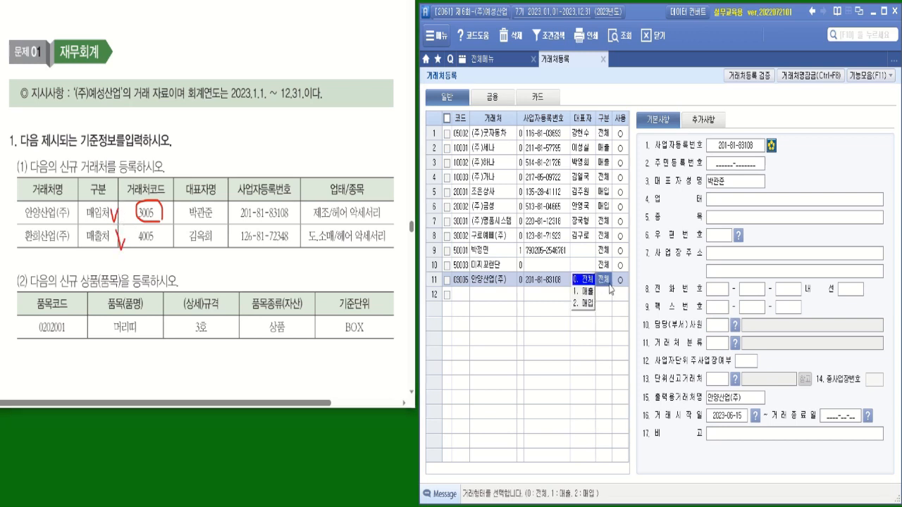
pyautogui.click(590, 304)
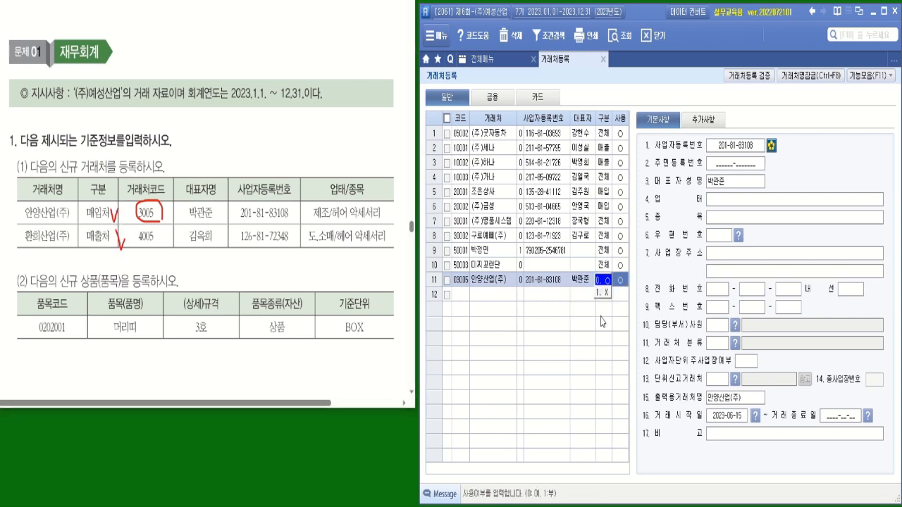
pyautogui.press('Return')
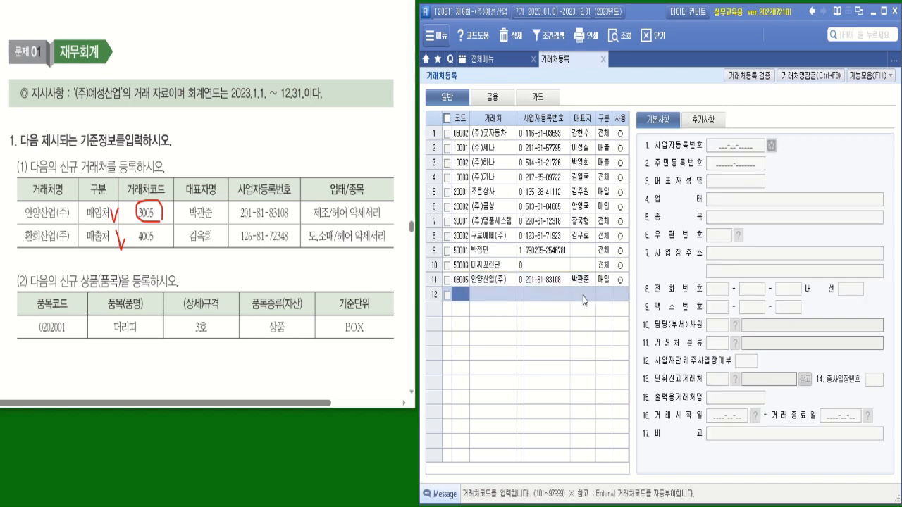
# Fill in the 업태 of 안양산업(주) as 제조 and its 종목 as 헤어악세사리.
pyautogui.click(582, 284)
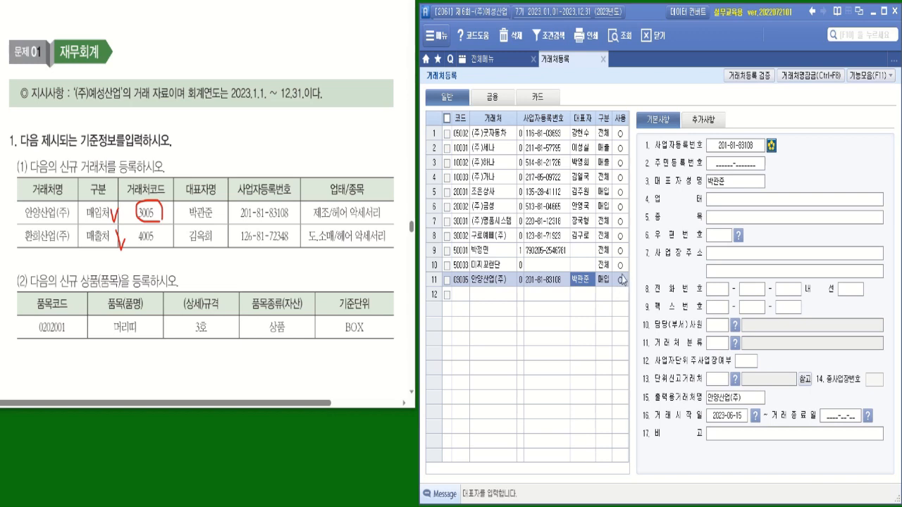
pyautogui.click(720, 201)
pyautogui.write('제')
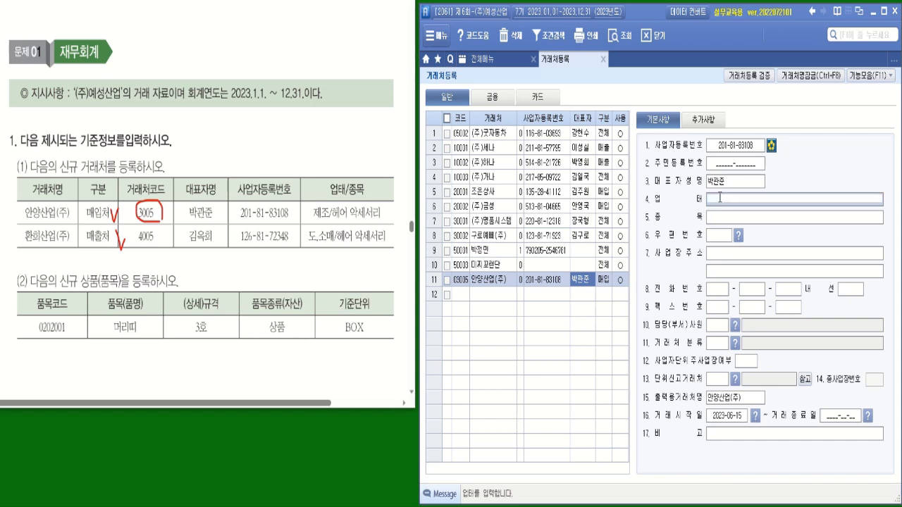
pyautogui.write('조')
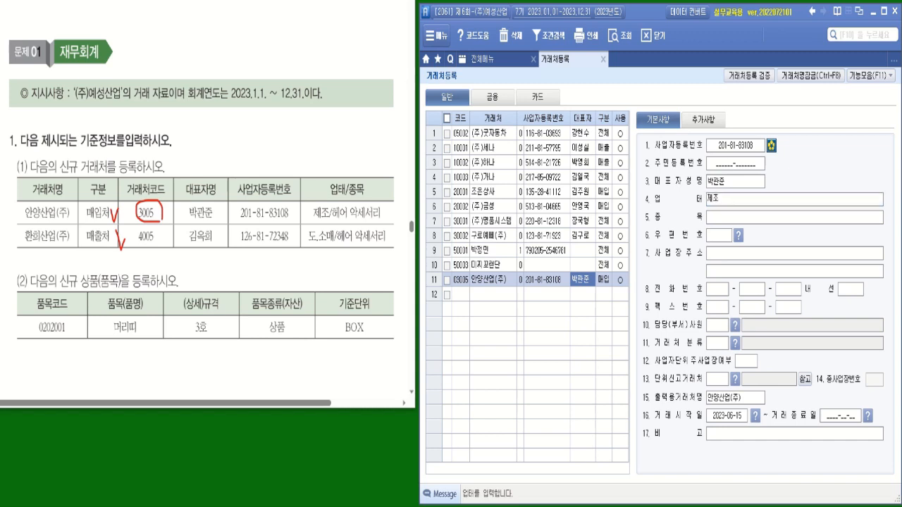
pyautogui.press('Return')
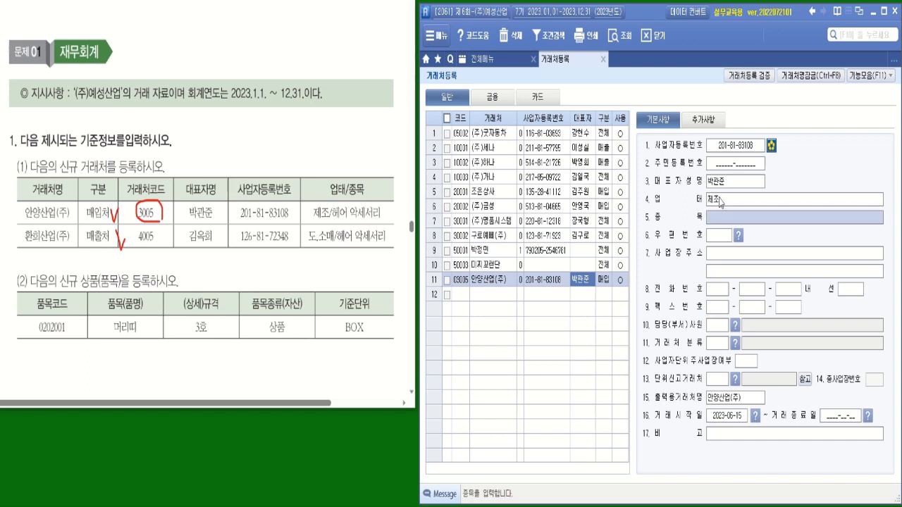
pyautogui.write('헤')
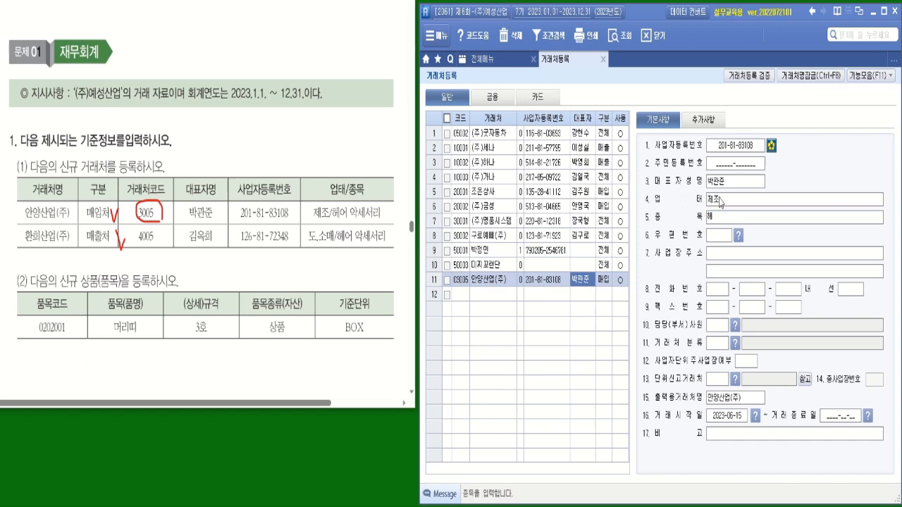
pyautogui.write('어')
pyautogui.write('악')
pyautogui.write('ㅅ')
pyautogui.write('ㅔㅅ')
pyautogui.write('ㅓㄹㅣ')
pyautogui.press('Return')
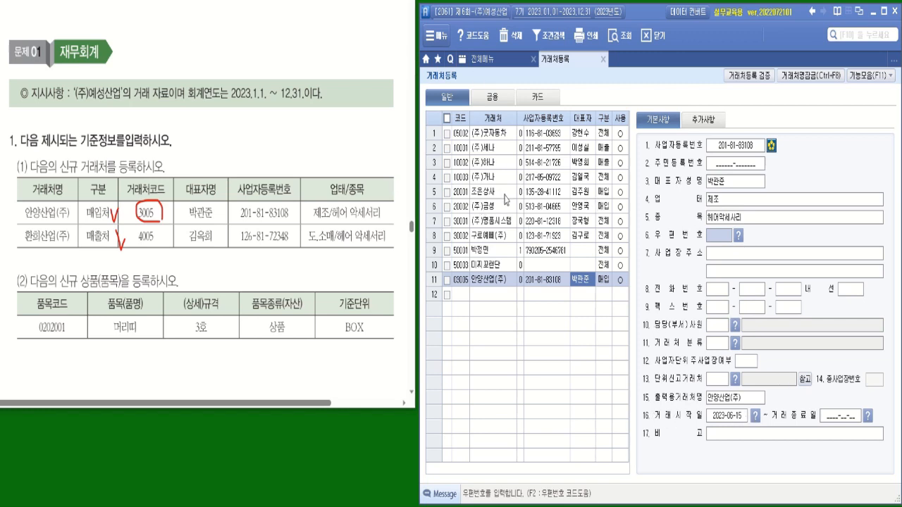
# Add a general trading partner with code 4005 and the name 환희산업(주), identified by 사업자등록번호.
pyautogui.click(472, 295)
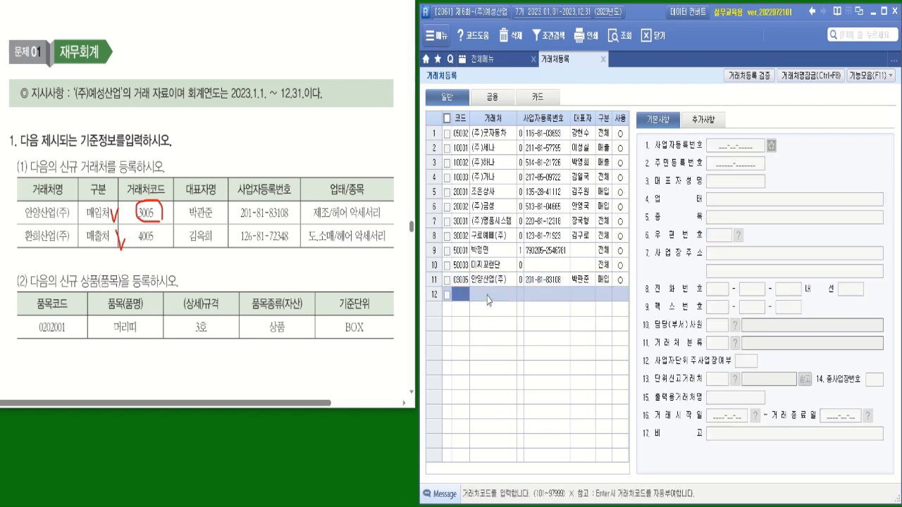
pyautogui.write('4005')
pyautogui.press('Return')
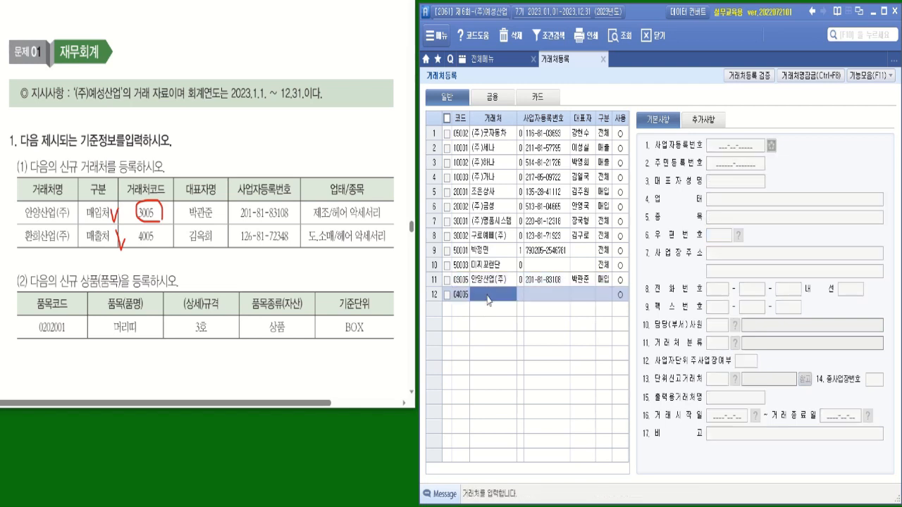
pyautogui.write('환')
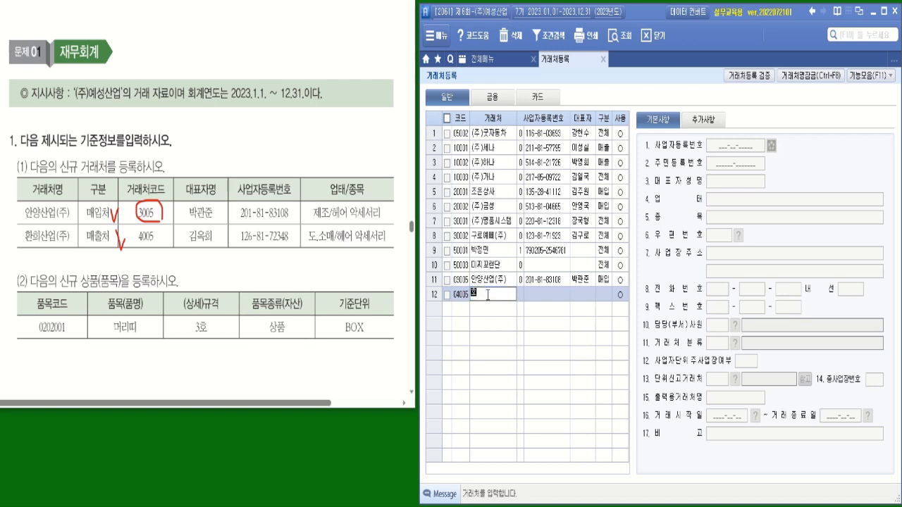
pyautogui.write('ㄴ')
pyautogui.write('산ㅇㅓㅂ(ㅈㅜ)')
pyautogui.press('Return')
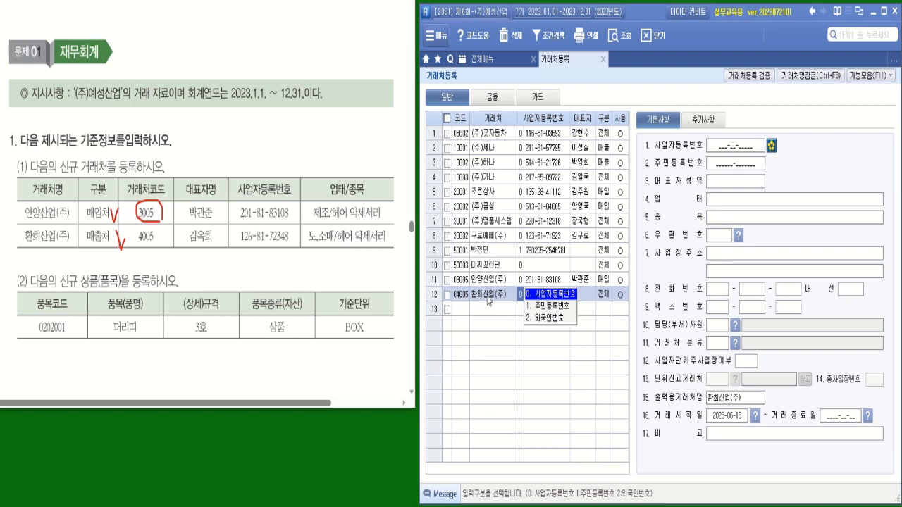
pyautogui.press('Return')
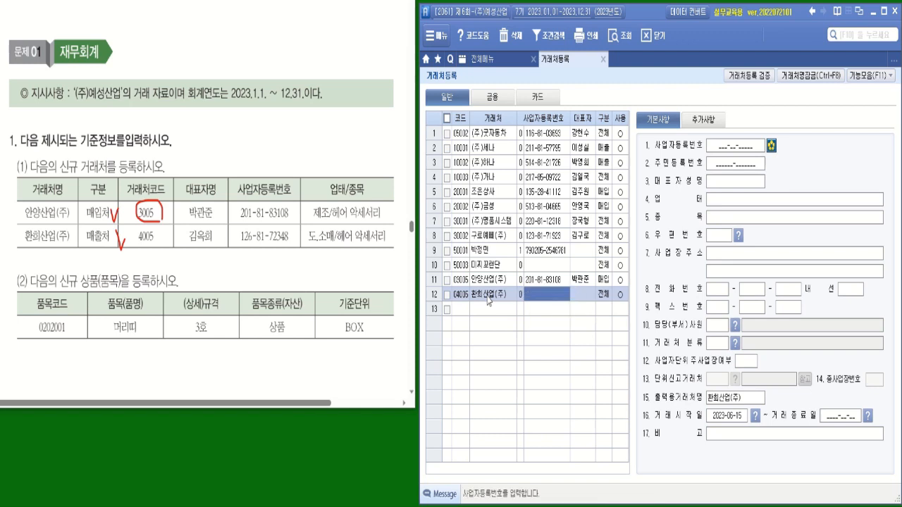
# Enter the business registration number and the representative's name for 환희산업(주).
pyautogui.write('126-81-723')
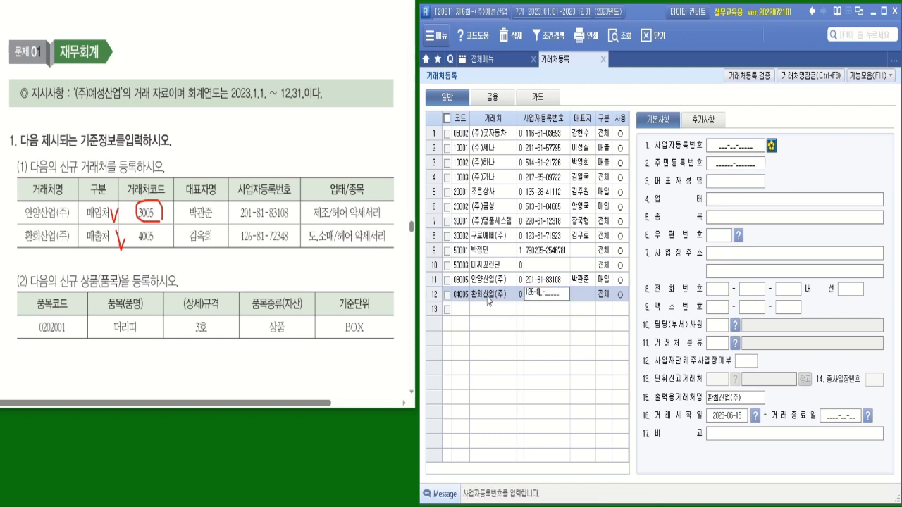
pyautogui.write('48')
pyautogui.press('Return')
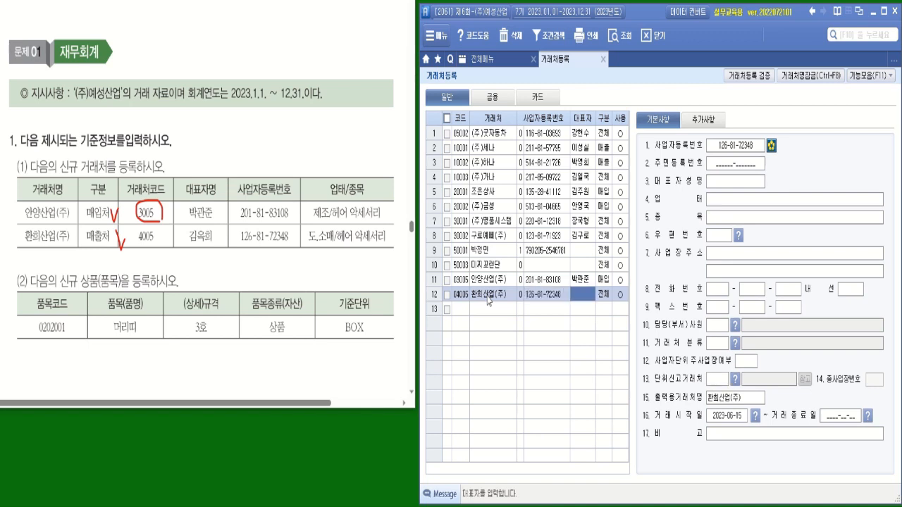
pyautogui.write('김옥희')
pyautogui.press('Return')
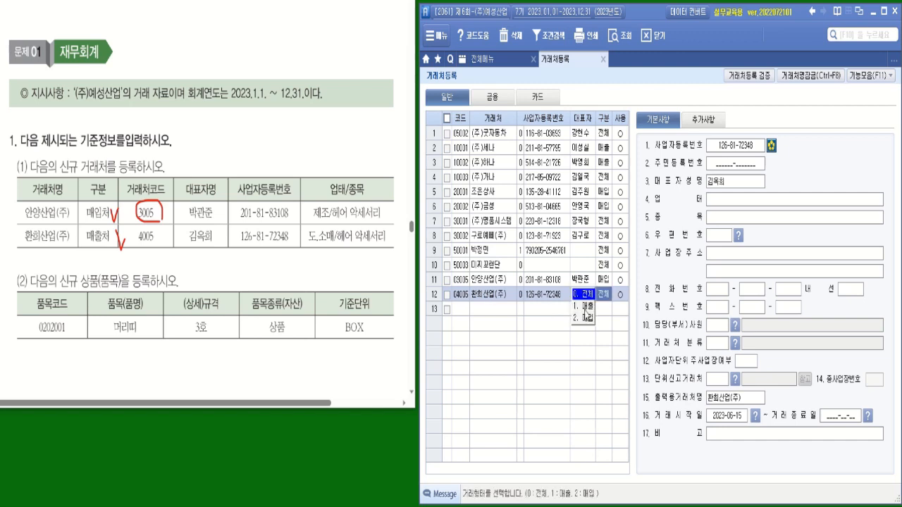
# Set the 구분 of 환희산업(주) to 매출 and keep the partner in use.
pyautogui.press('Return')
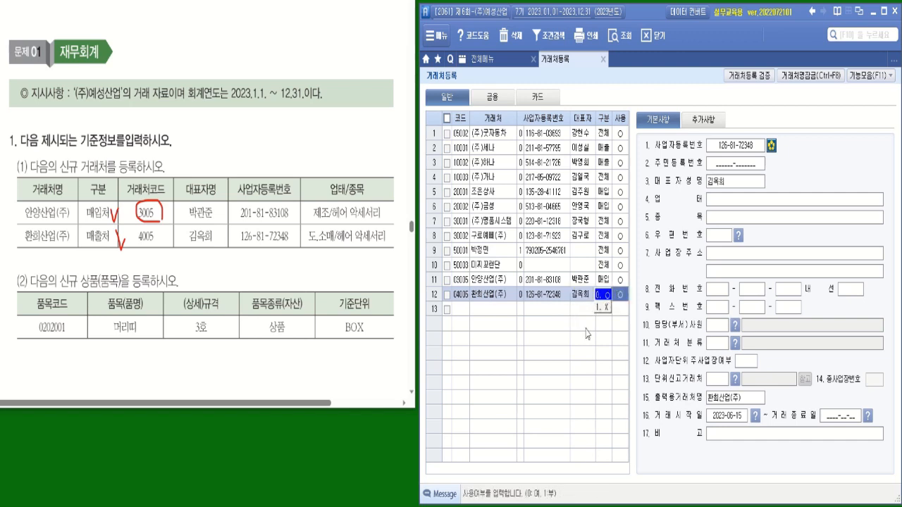
pyautogui.click(608, 295)
pyautogui.click(582, 295)
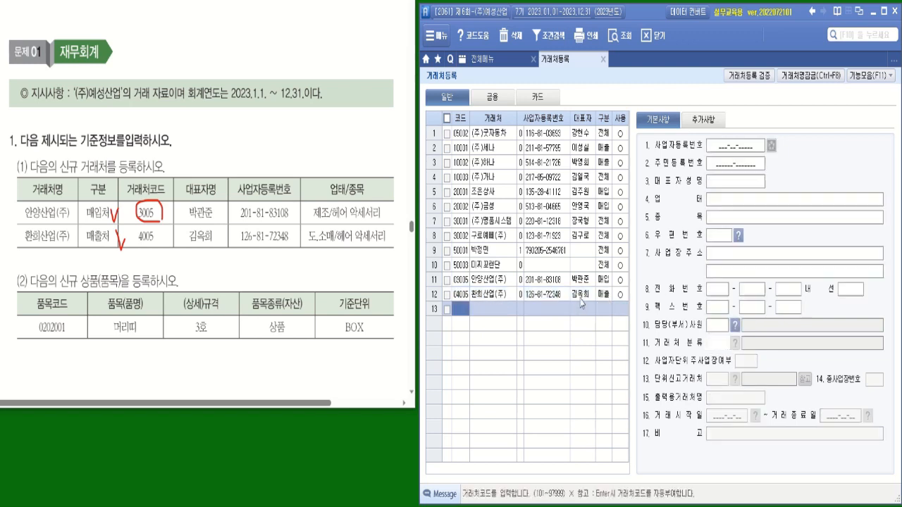
# Fill in the 업태 of 환희산업(주) as 도.소매 and its 종목 as 헤어악세사리.
pyautogui.click(717, 202)
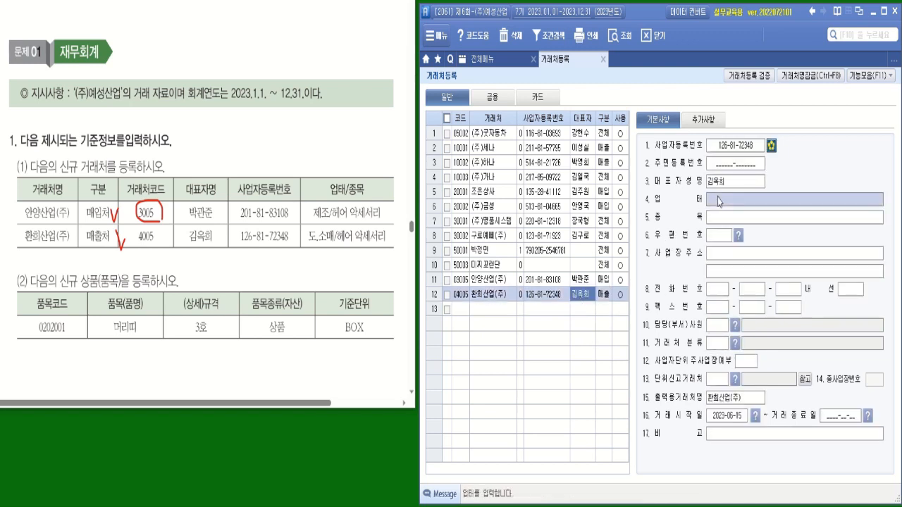
pyautogui.write('도')
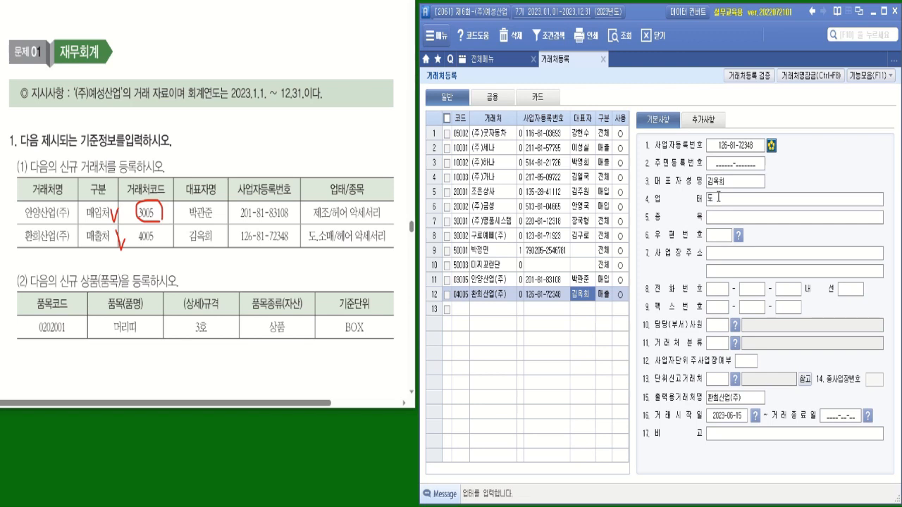
pyautogui.write('.소매')
pyautogui.press('Return')
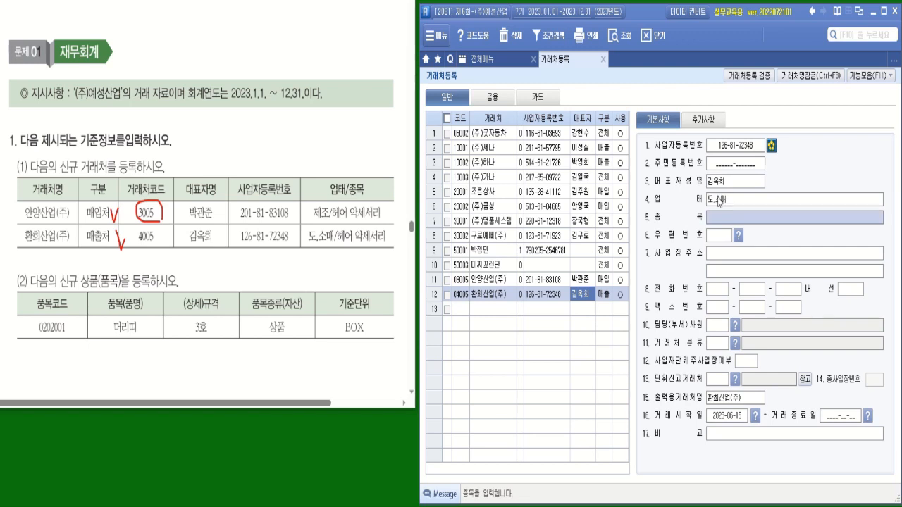
pyautogui.write('헤')
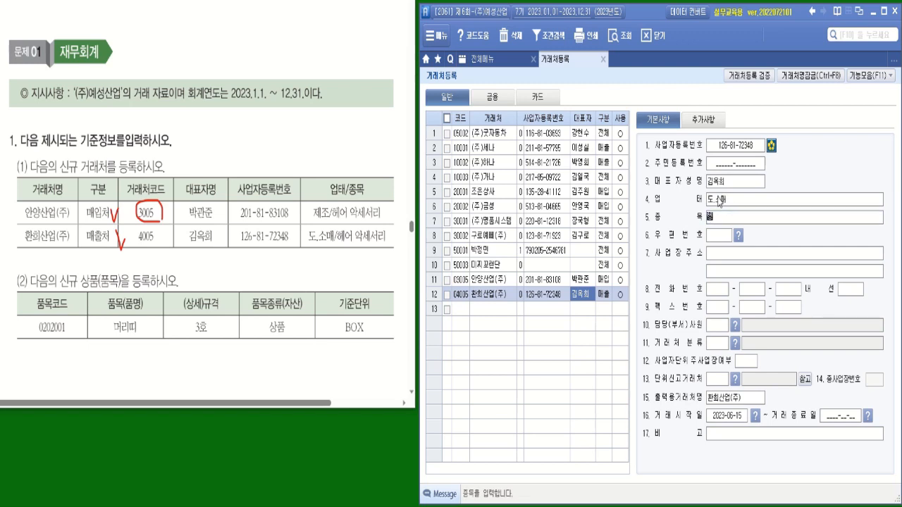
pyautogui.write('어액')
pyautogui.write('세')
pyautogui.write('서')
pyautogui.write('리')
pyautogui.press('Return')
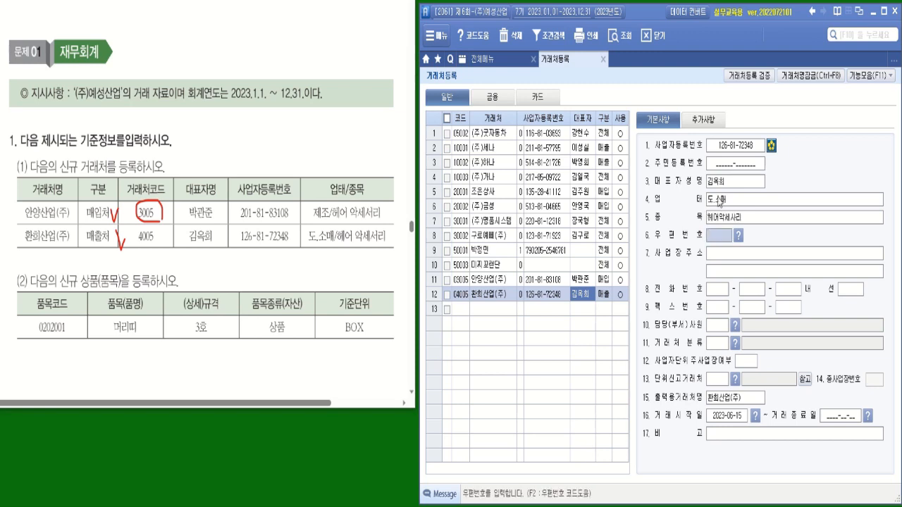
# Correct the spelling of the 종목 of 환희산업(주) to 헤어악세서리.
pyautogui.click(735, 217)
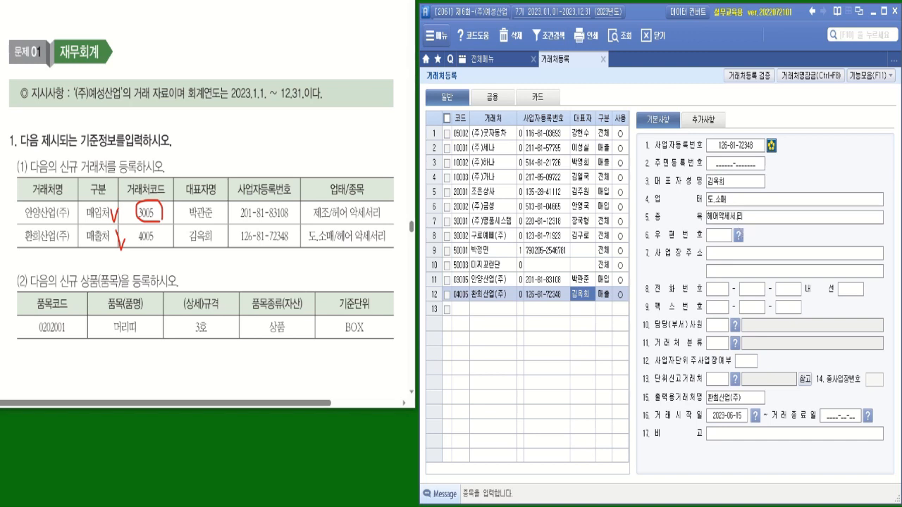
pyautogui.press('Return')
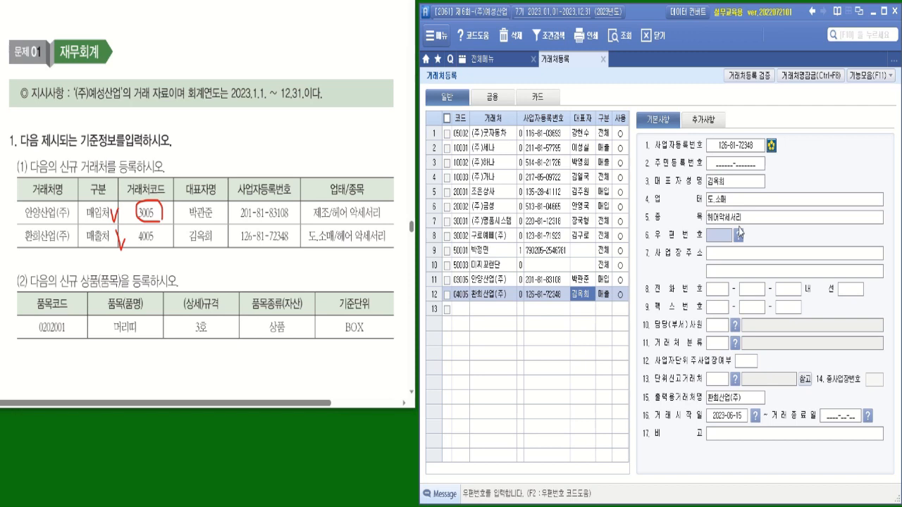
pyautogui.click(495, 310)
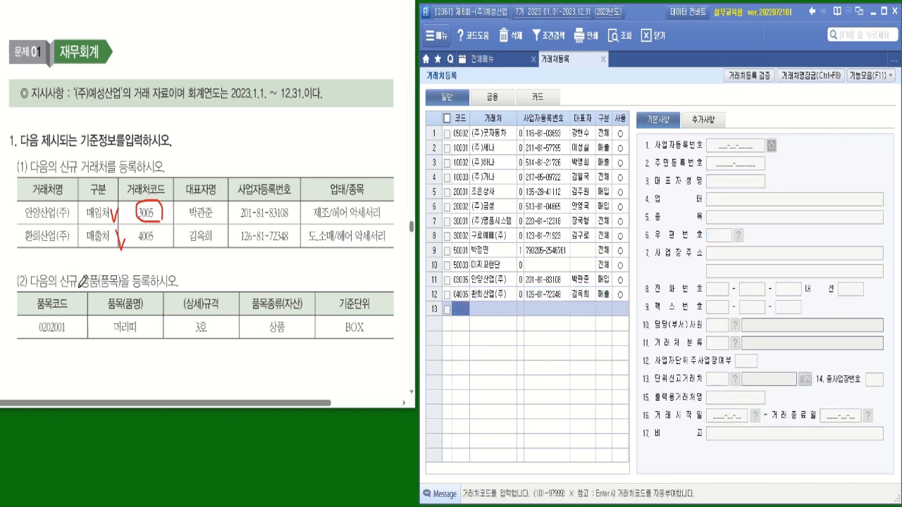
# Underline the product registration task in the exam sheet, and add a 상품 item with code 0202001 in 품목등록.
pyautogui.moveTo(79, 289); pyautogui.dragTo(166, 285)
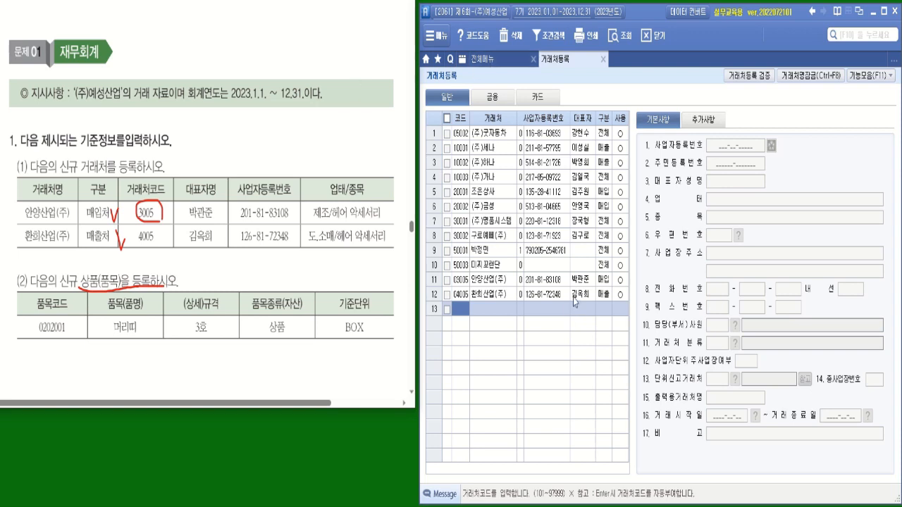
pyautogui.click(490, 59)
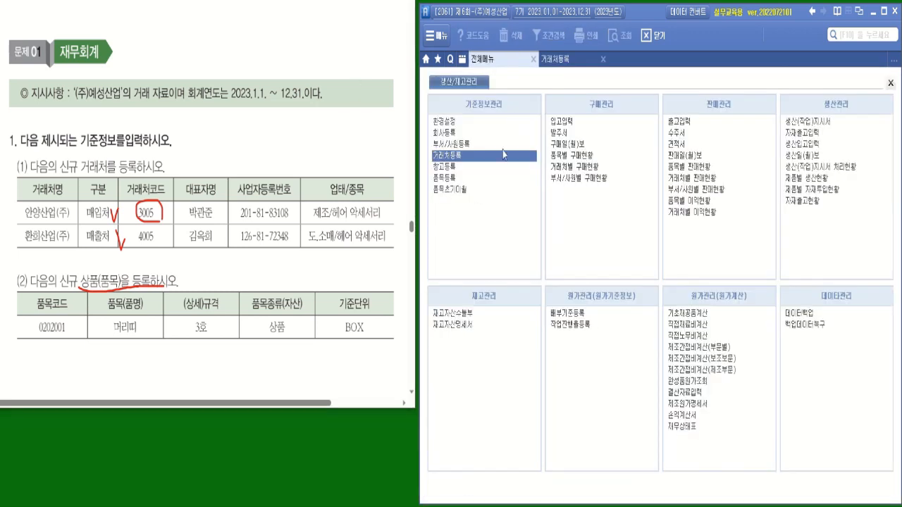
pyautogui.click(451, 178)
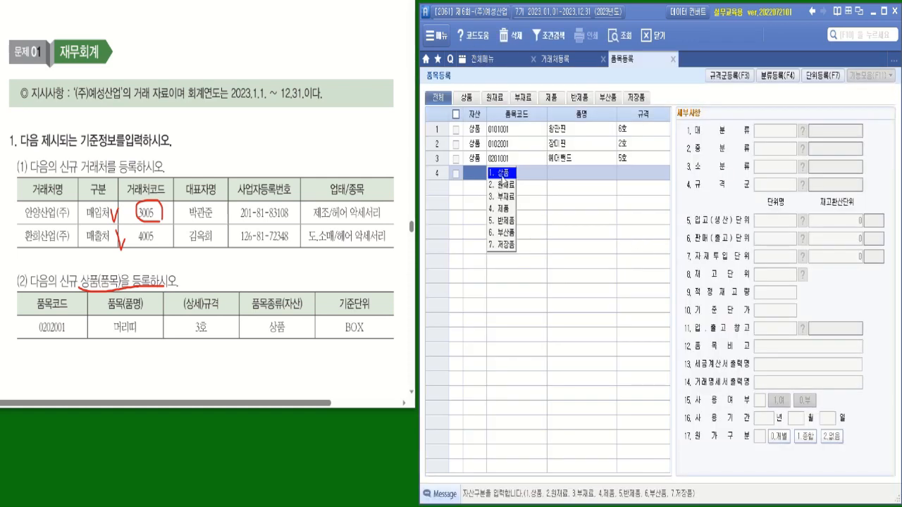
pyautogui.click(499, 174)
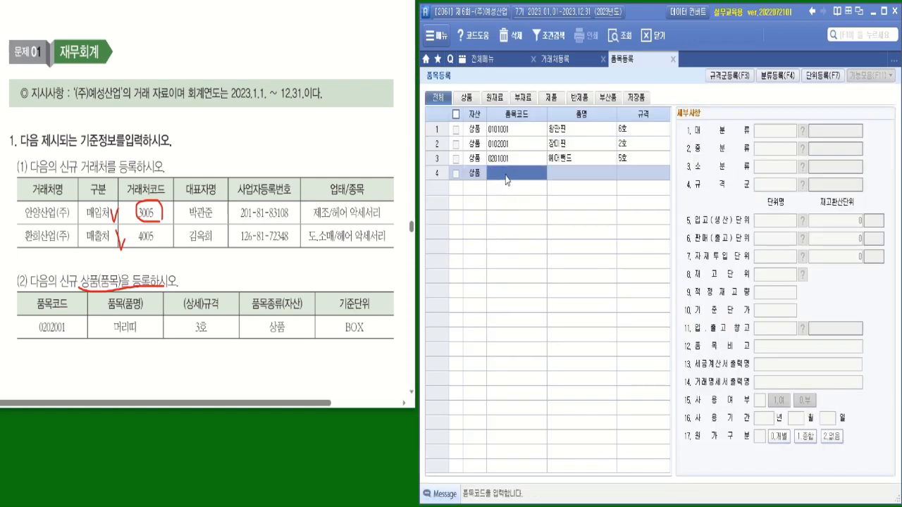
pyautogui.write('0202001')
pyautogui.press('Return')
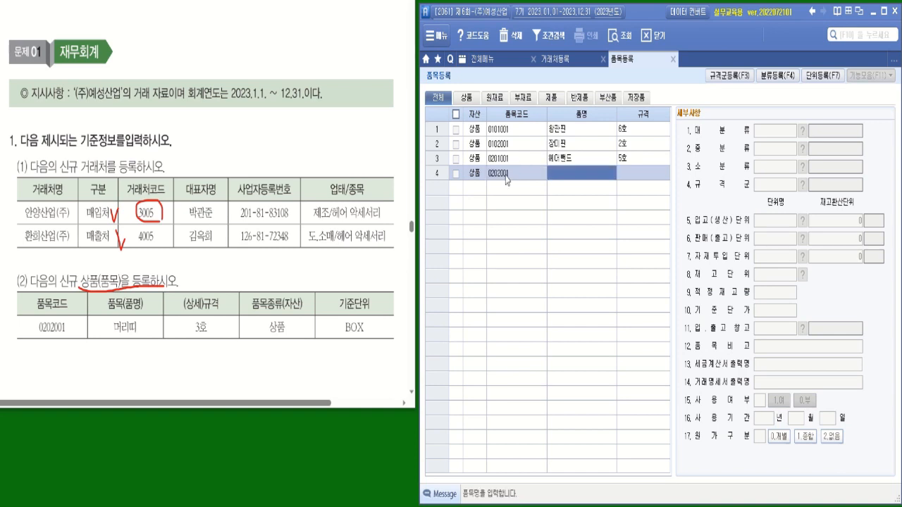
# Name item 0202001 머리띠 and set its 규격 to 3호.
pyautogui.write('멀')
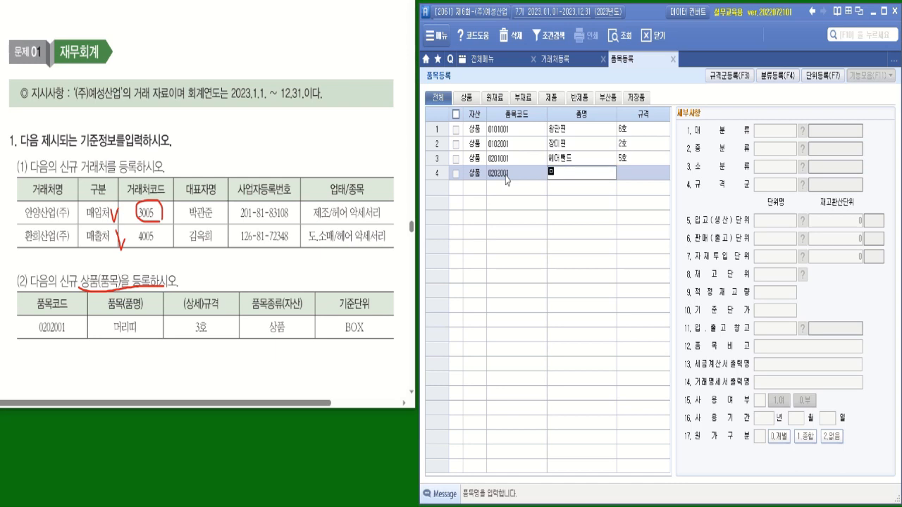
pyautogui.write('ㅣㄸㅣ')
pyautogui.press('Return')
pyautogui.write('3')
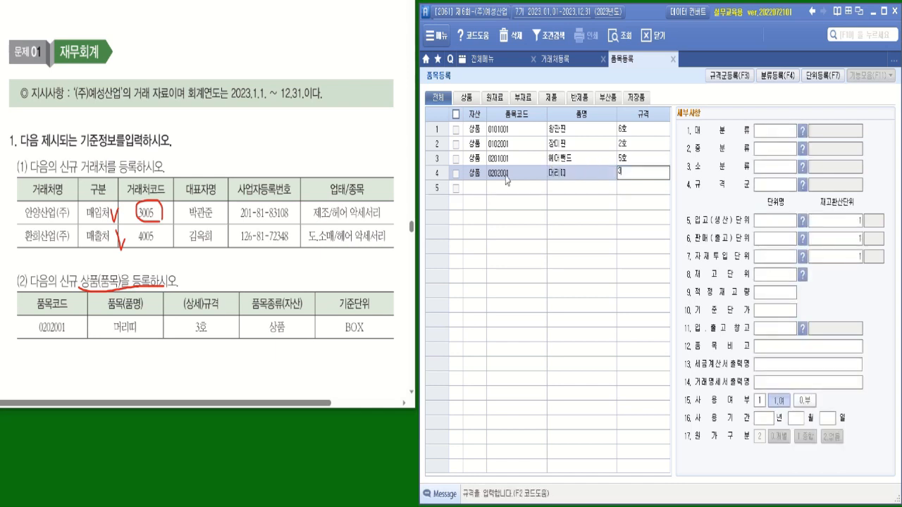
pyautogui.write('호')
pyautogui.press('Return')
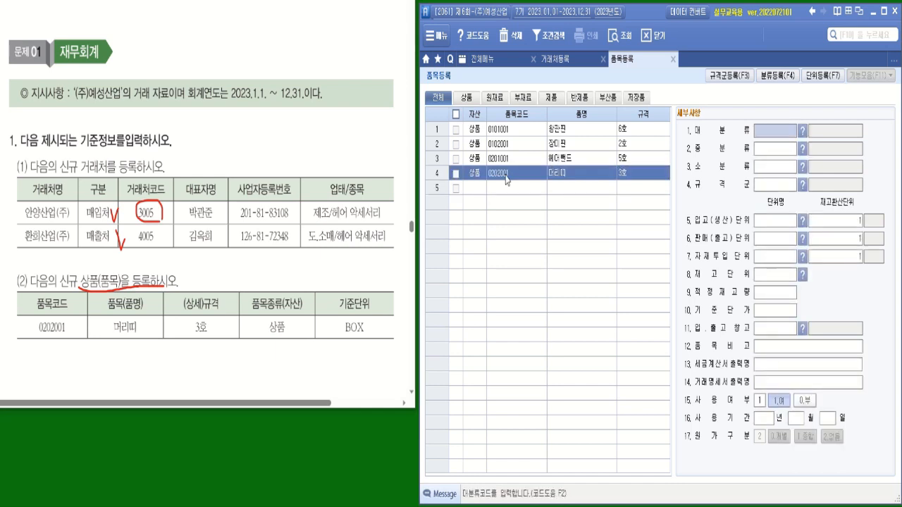
# Circle 기준단위 BOX in the exam sheet and set the 입고, 판매, 자재투입 and 재고 단위 of 머리띠 to BOX.
pyautogui.moveTo(374, 330)
pyautogui.mouseDown()
pyautogui.moveTo(340, 279)
pyautogui.moveTo(378, 337)
pyautogui.moveTo(369, 342)
pyautogui.mouseUp()
pyautogui.click(777, 223)
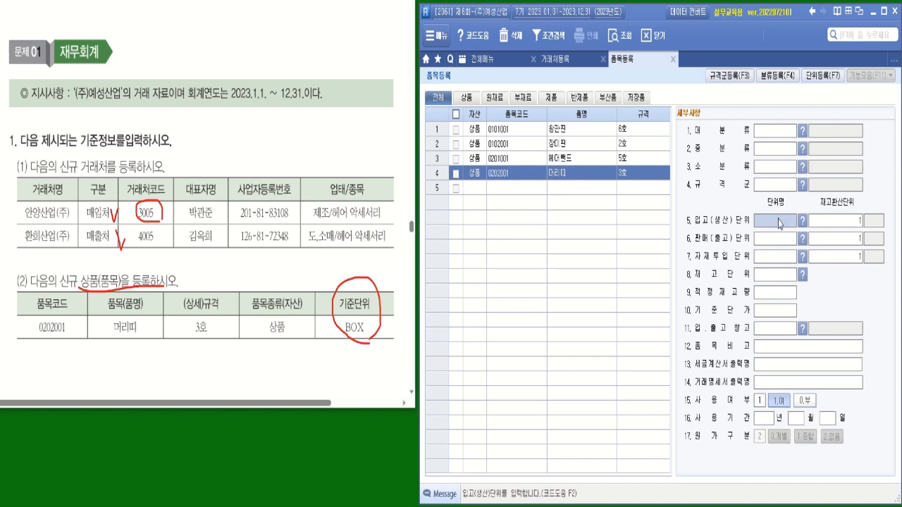
pyautogui.write('BPX')
pyautogui.press('BackSpace')
pyautogui.press('BackSpace')
pyautogui.write('OX')
pyautogui.press('Return')
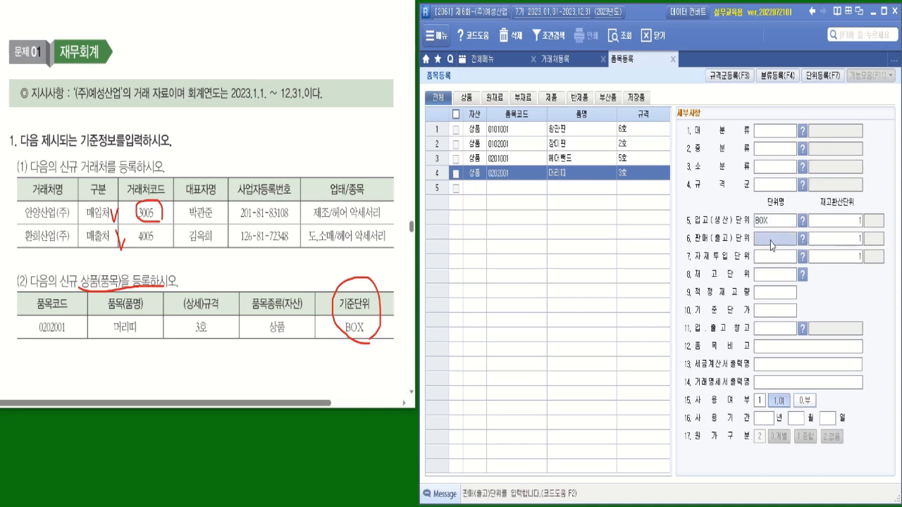
pyautogui.press('Return')
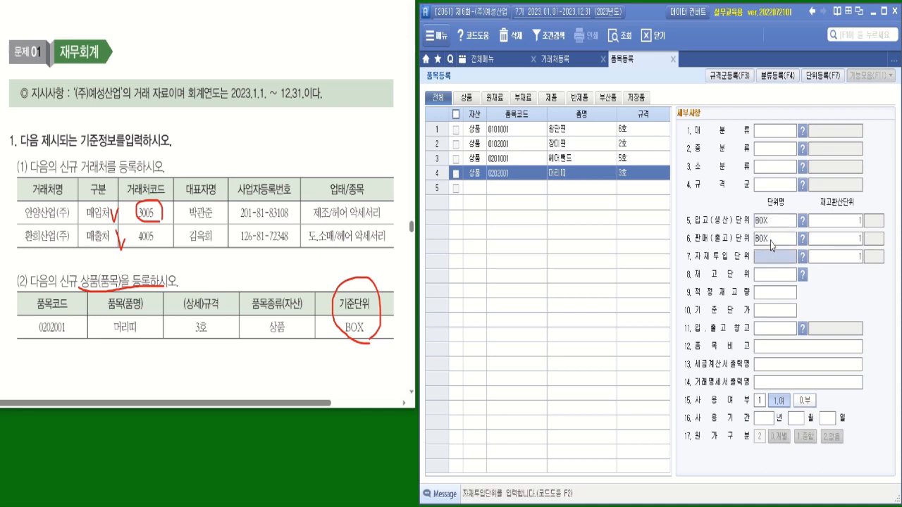
pyautogui.press('Return')
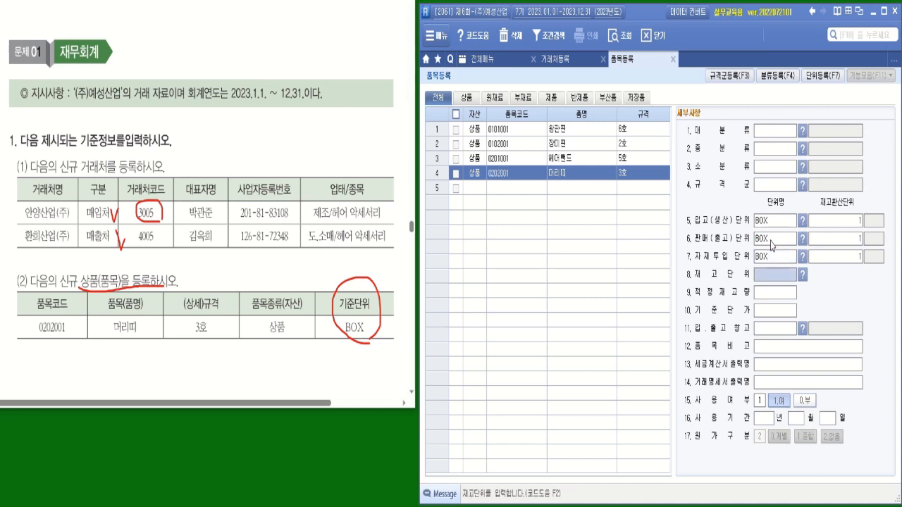
pyautogui.write('BOX')
pyautogui.click(483, 188)
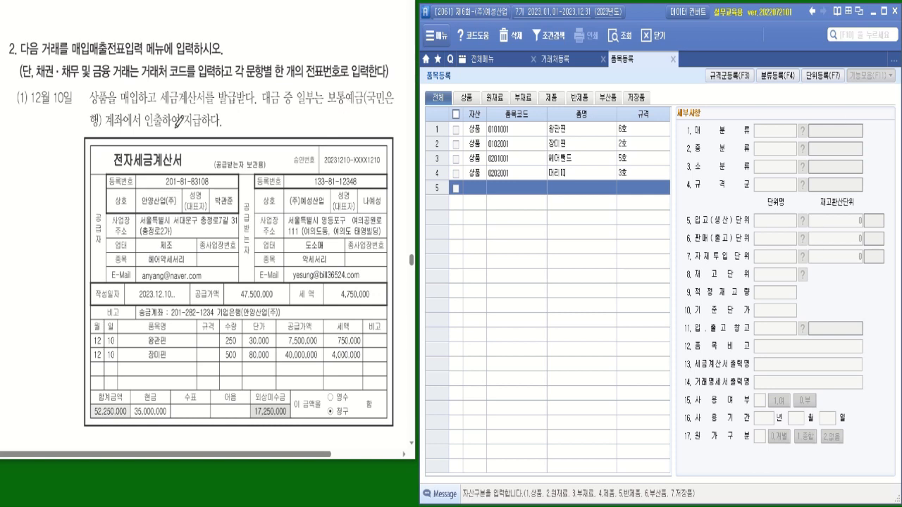
# Mark in red the 코드 and 전표번호 instructions of question 2, plus 매입, 전자 and the 보통예금(국민은행) payment wording of the 12월 10일 transaction.
pyautogui.moveTo(178, 90)
pyautogui.mouseDown()
pyautogui.moveTo(203, 67)
pyautogui.moveTo(172, 76)
pyautogui.moveTo(388, 74)
pyautogui.mouseUp()
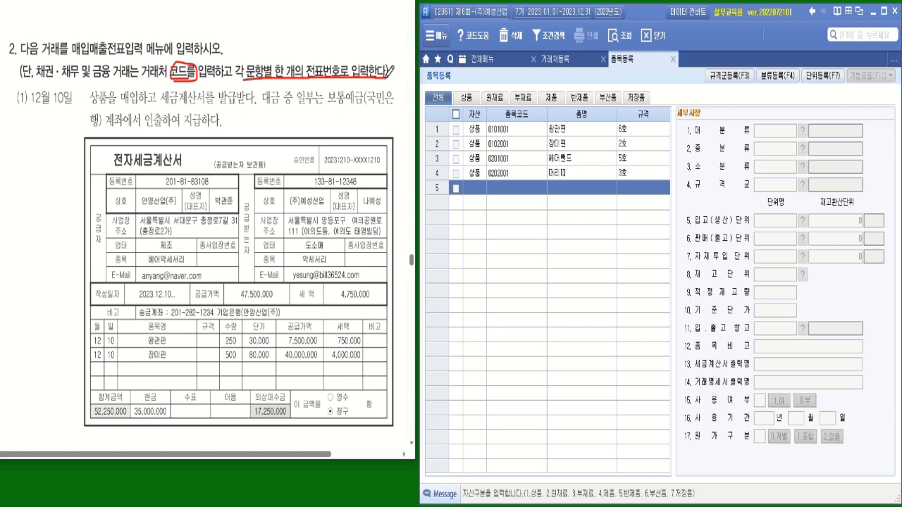
pyautogui.moveTo(280, 61); pyautogui.dragTo(292, 57)
pyautogui.moveTo(126, 93)
pyautogui.mouseDown()
pyautogui.moveTo(135, 109)
pyautogui.moveTo(144, 93)
pyautogui.moveTo(121, 106)
pyautogui.moveTo(132, 90)
pyautogui.mouseUp()
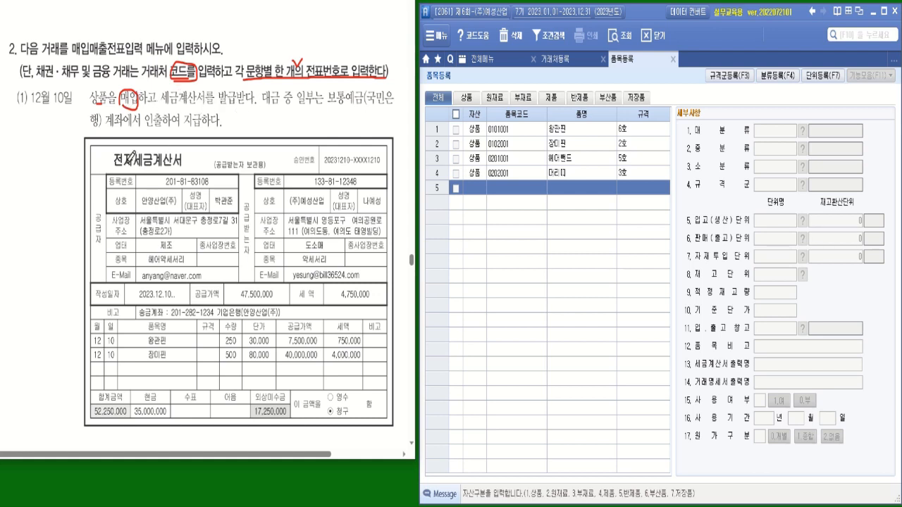
pyautogui.moveTo(133, 169)
pyautogui.mouseDown()
pyautogui.moveTo(110, 174)
pyautogui.moveTo(127, 135)
pyautogui.moveTo(138, 170)
pyautogui.mouseUp()
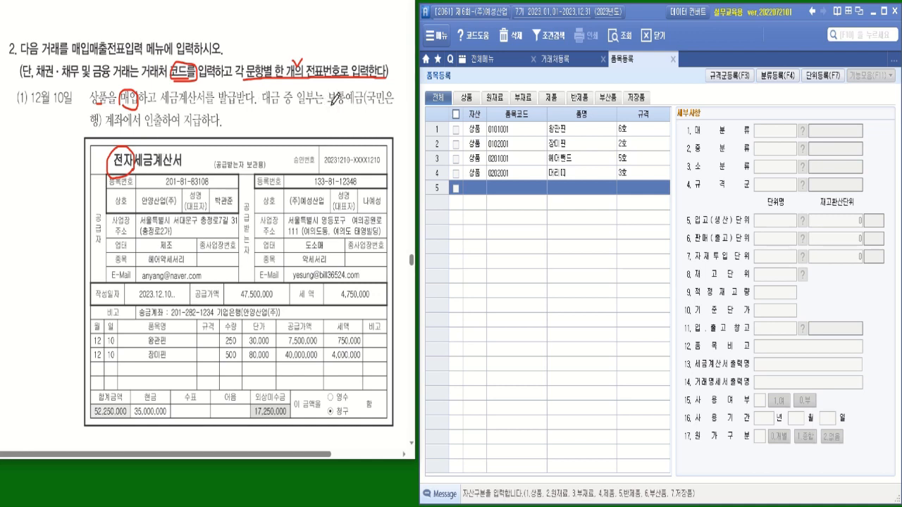
pyautogui.moveTo(329, 105); pyautogui.dragTo(394, 105)
pyautogui.moveTo(90, 129); pyautogui.dragTo(219, 130)
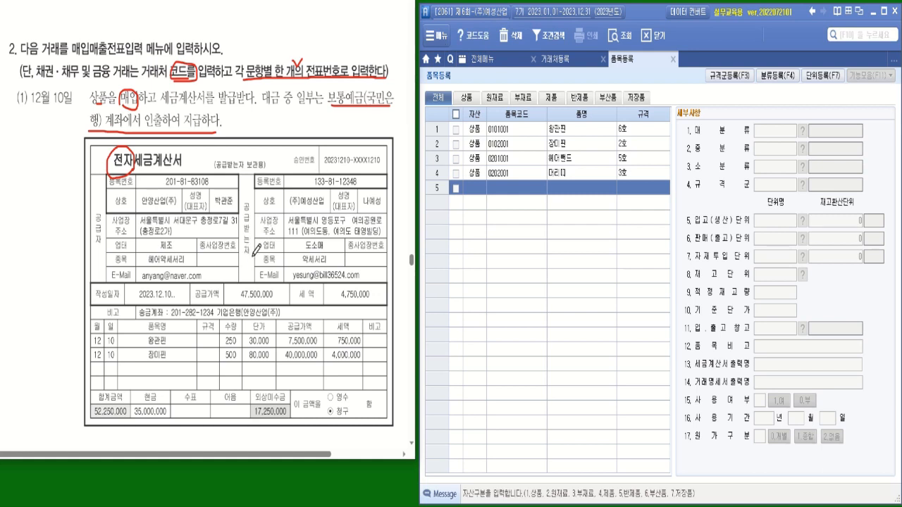
# Mark in red 공급받는자, 안양산업(주), the 작성일자, 왕관핀, 장미핀, 현금 35,000,000 and 외상미수금 17,250,000 on the exam sheet's tax invoice.
pyautogui.moveTo(253, 255)
pyautogui.mouseDown()
pyautogui.moveTo(239, 221)
pyautogui.moveTo(249, 216)
pyautogui.moveTo(253, 254)
pyautogui.mouseUp()
pyautogui.moveTo(178, 205); pyautogui.dragTo(141, 204)
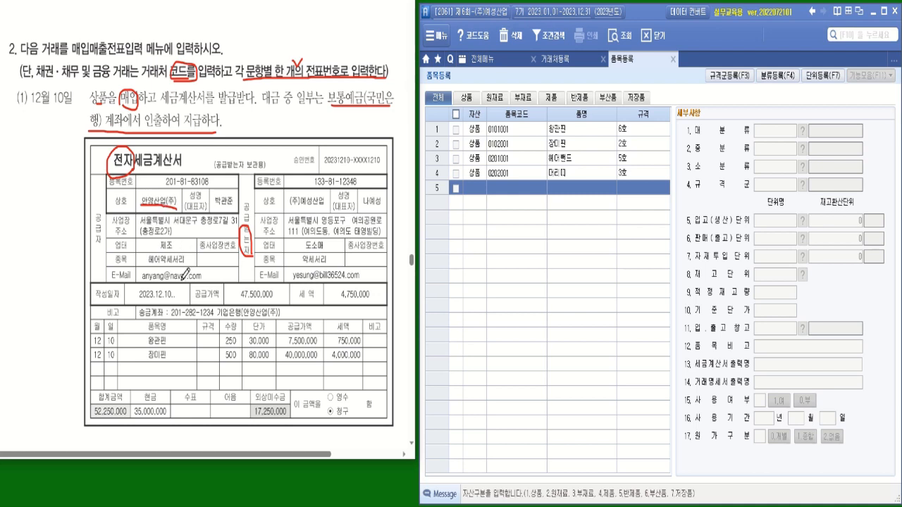
pyautogui.moveTo(178, 302); pyautogui.dragTo(139, 299)
pyautogui.moveTo(171, 341)
pyautogui.mouseDown()
pyautogui.moveTo(184, 339)
pyautogui.moveTo(180, 358)
pyautogui.mouseUp()
pyautogui.moveTo(150, 417)
pyautogui.mouseDown()
pyautogui.moveTo(135, 389)
pyautogui.moveTo(173, 399)
pyautogui.moveTo(157, 415)
pyautogui.mouseUp()
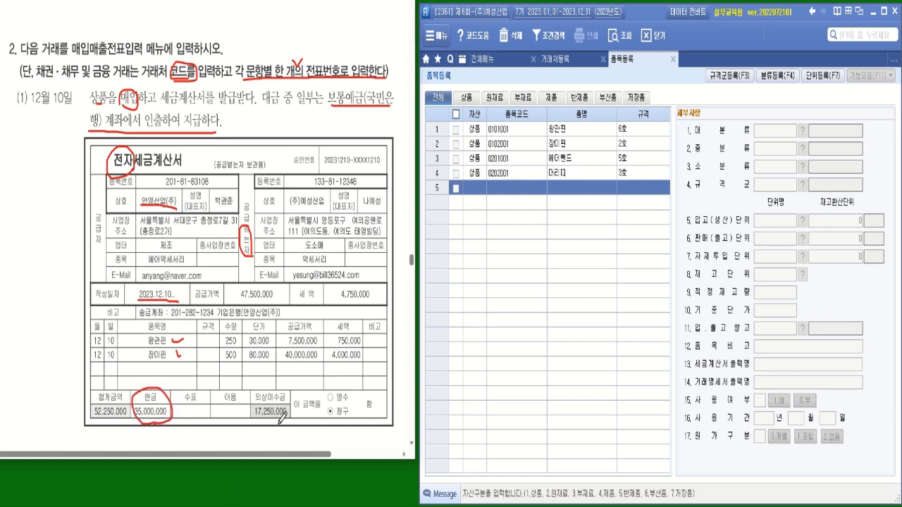
pyautogui.moveTo(286, 424)
pyautogui.mouseDown()
pyautogui.moveTo(258, 424)
pyautogui.moveTo(252, 395)
pyautogui.moveTo(296, 402)
pyautogui.moveTo(288, 425)
pyautogui.mouseUp()
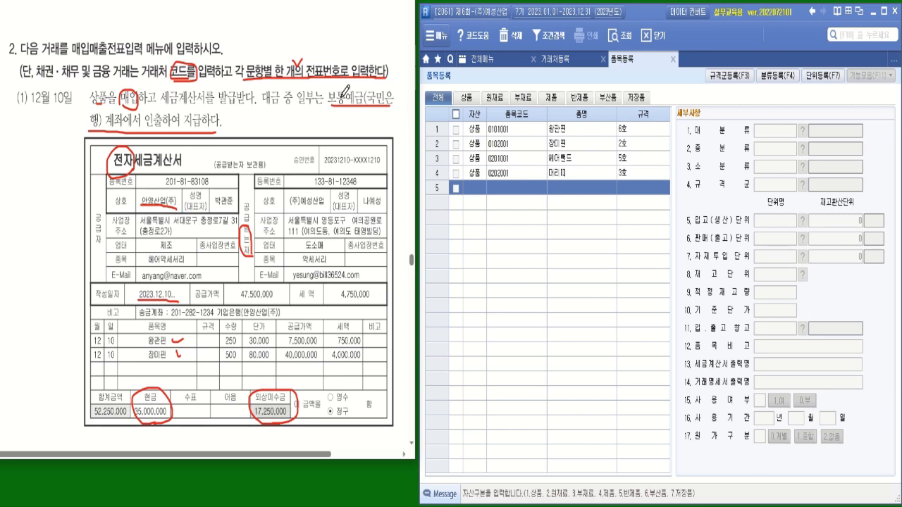
pyautogui.moveTo(168, 389); pyautogui.dragTo(183, 391)
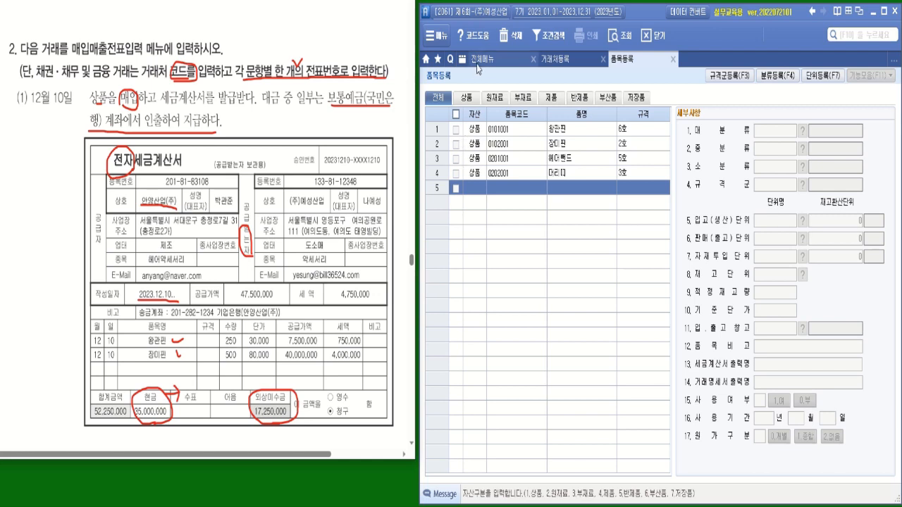
# Open 입고입력 for 12월 10일 and set the first line's 처리구분 to 건별과세.
pyautogui.click(476, 65)
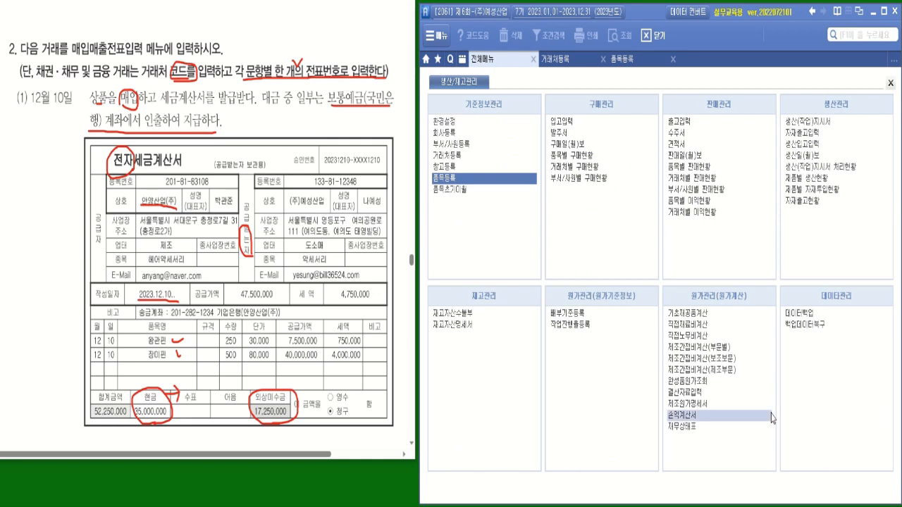
pyautogui.click(567, 124)
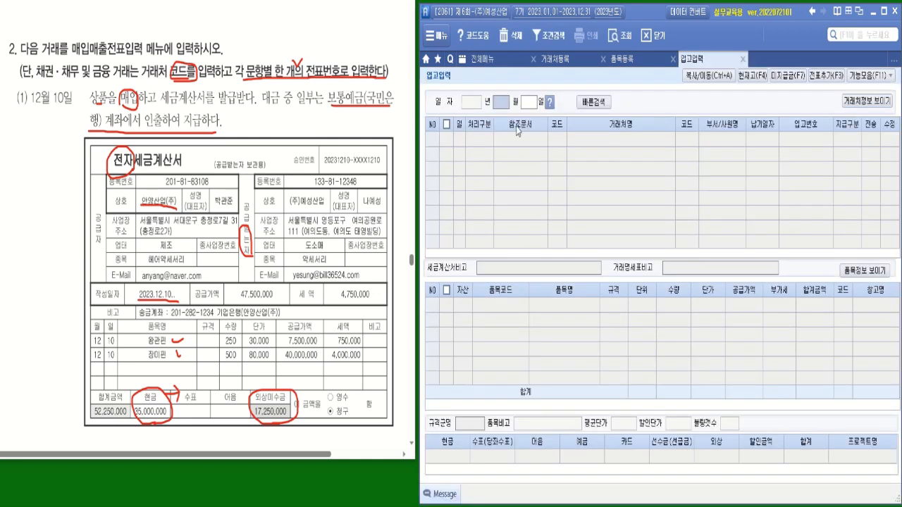
pyautogui.write('12')
pyautogui.press('Return')
pyautogui.write('10')
pyautogui.press('Return')
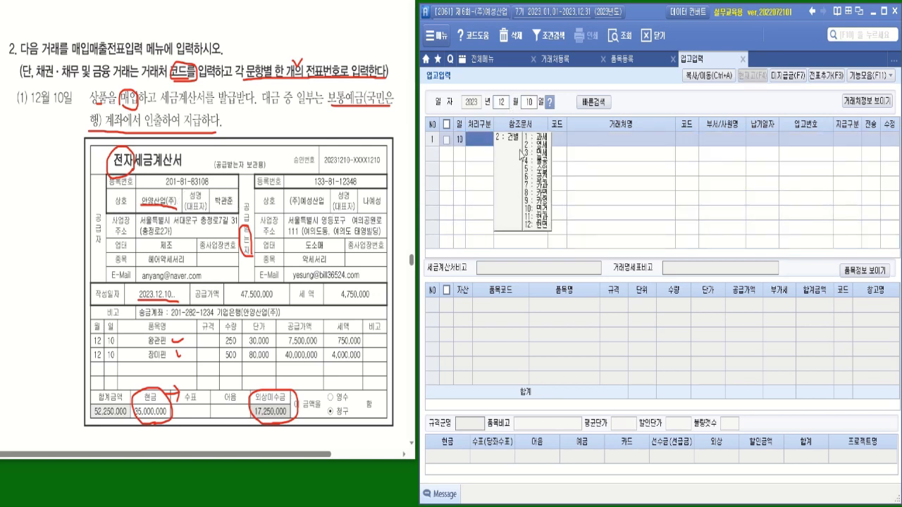
pyautogui.click(516, 141)
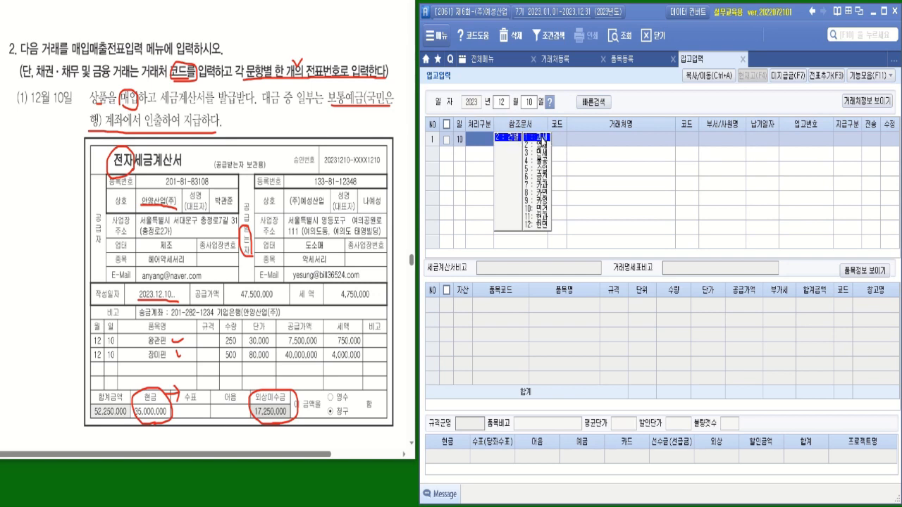
pyautogui.press('Return')
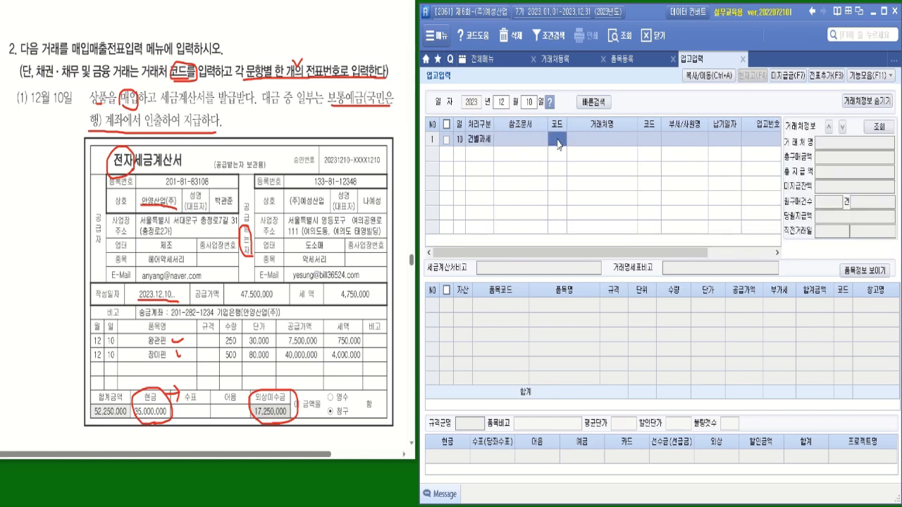
# Assign 안양산업(주) as the 거래처 of the 입고 line and set its 지급구분 to 혼합.
pyautogui.click(557, 141)
pyautogui.write('안ㅇ')
pyautogui.press('Return')
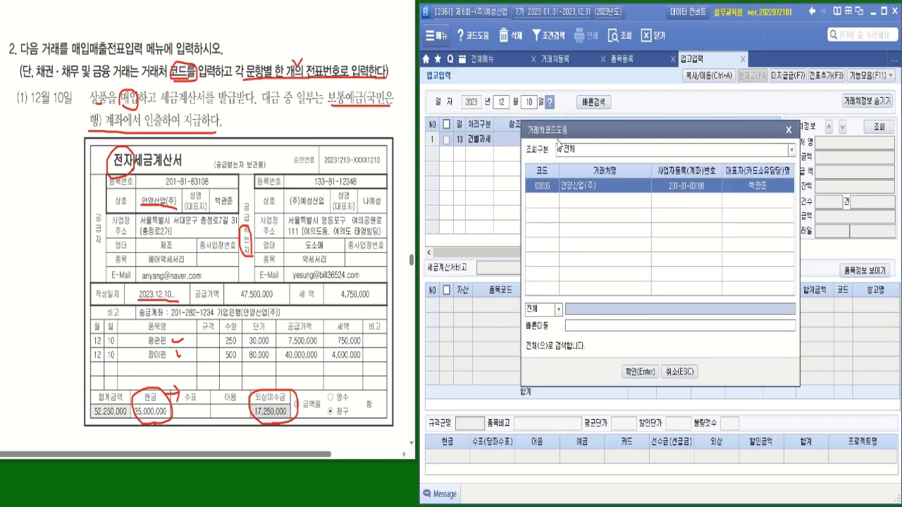
pyautogui.press('Return')
pyautogui.click(866, 101)
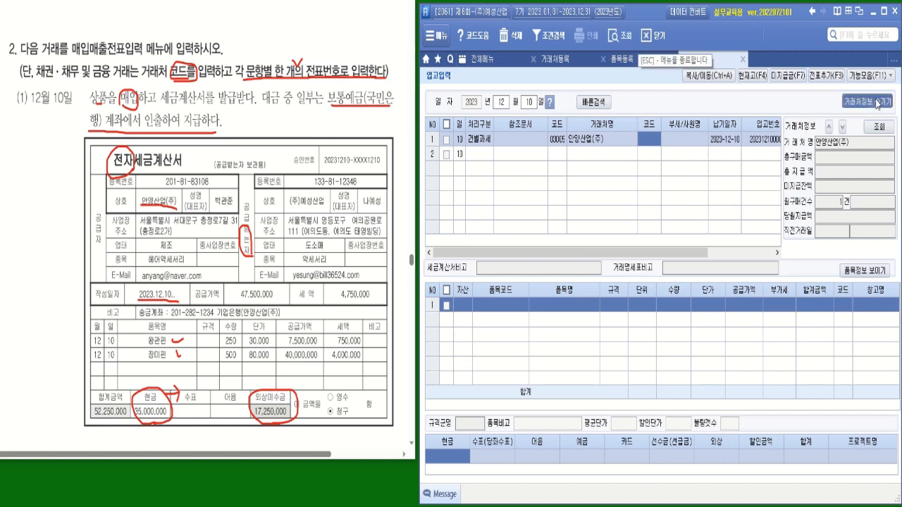
pyautogui.click(848, 139)
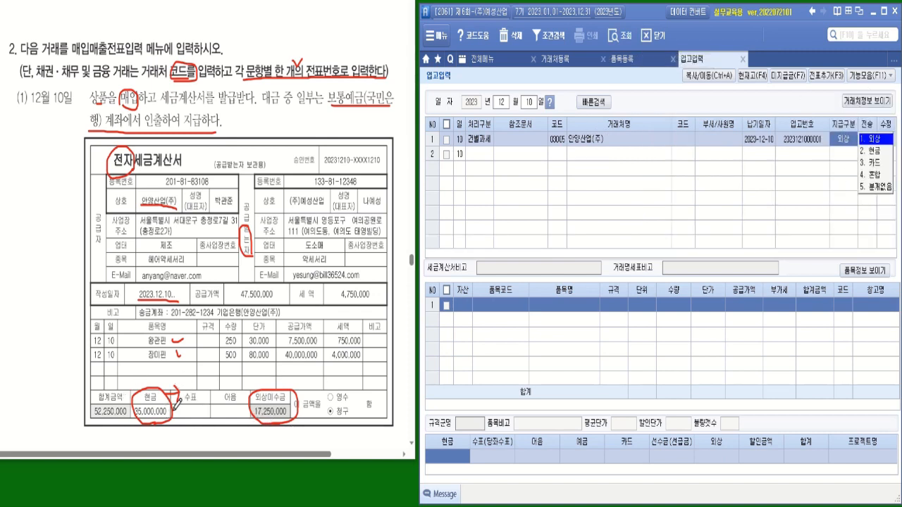
pyautogui.moveTo(177, 390); pyautogui.dragTo(168, 404)
pyautogui.click(873, 175)
# Add the 상품 왕관핀 to the 입고 items with 수량 250 and 단가 30,000.
pyautogui.click(498, 315)
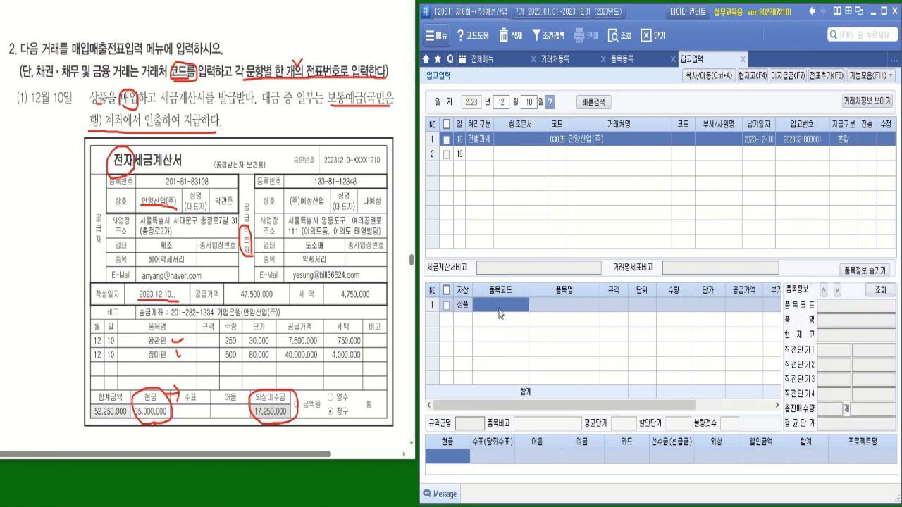
pyautogui.press('F2')
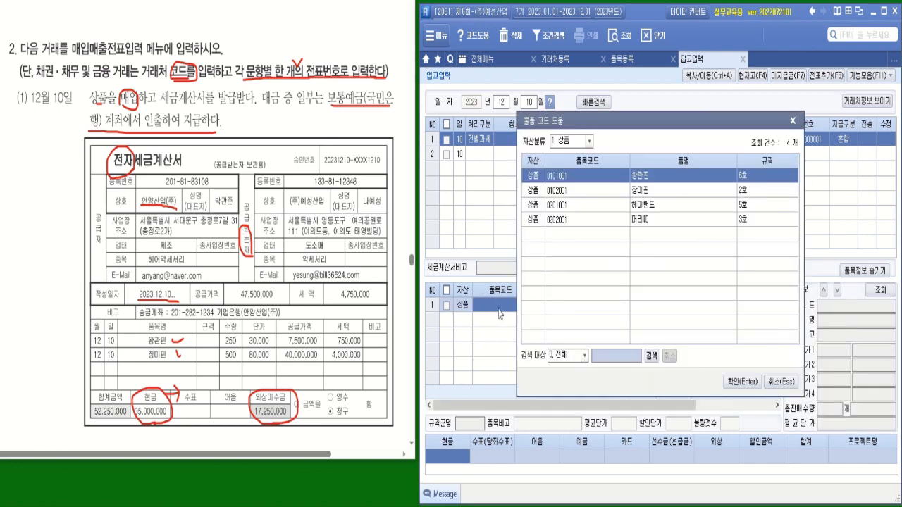
pyautogui.doubleClick(654, 176)
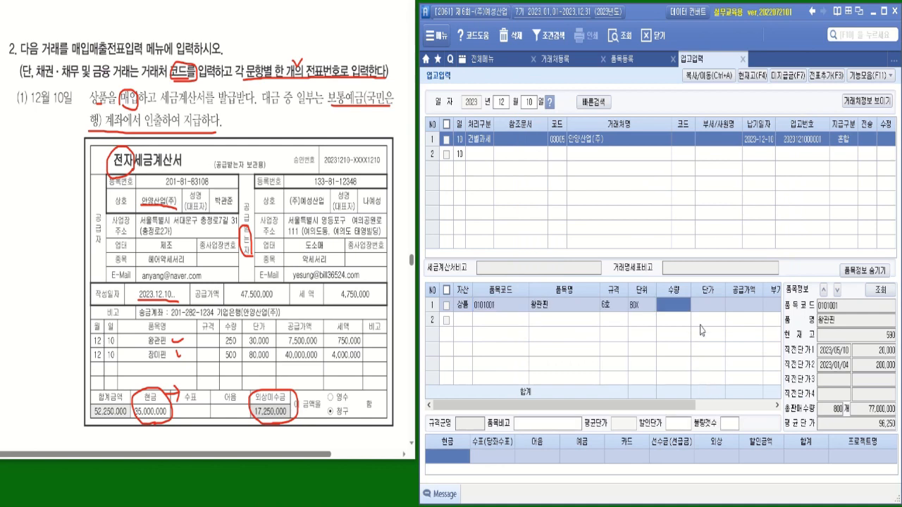
pyautogui.write('250')
pyautogui.press('Return')
pyautogui.write('3')
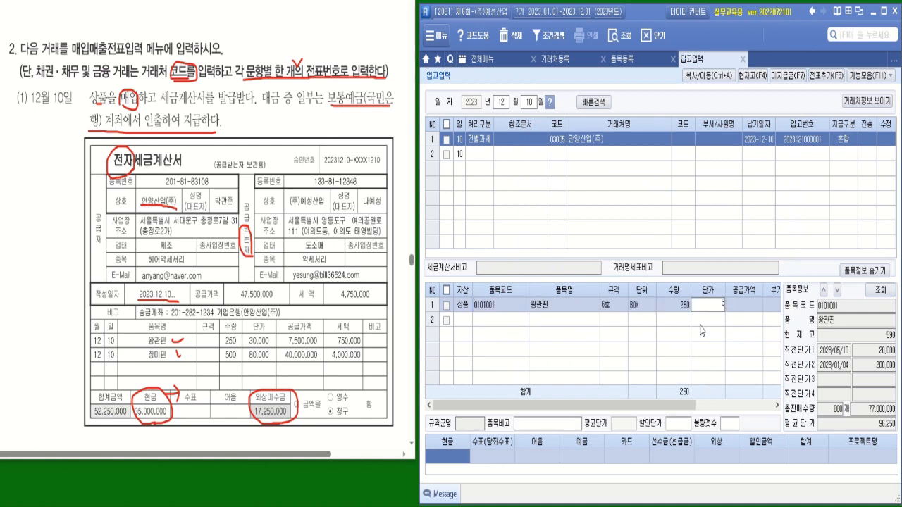
pyautogui.write('0,000')
pyautogui.press('Return')
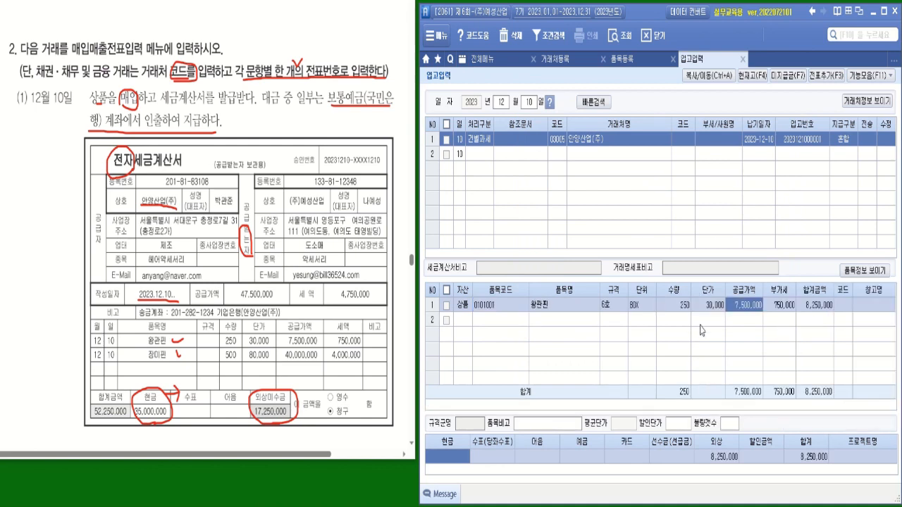
# Add the 상품 장미핀 as the second 입고 item with 수량 500 and 단가 80,000.
pyautogui.click(462, 320)
pyautogui.click(500, 320)
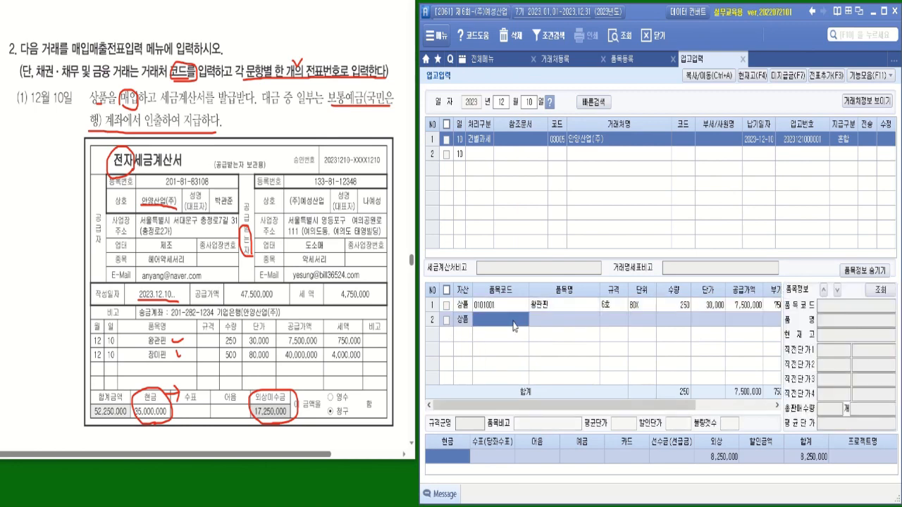
pyautogui.press('F2')
pyautogui.press('Escape')
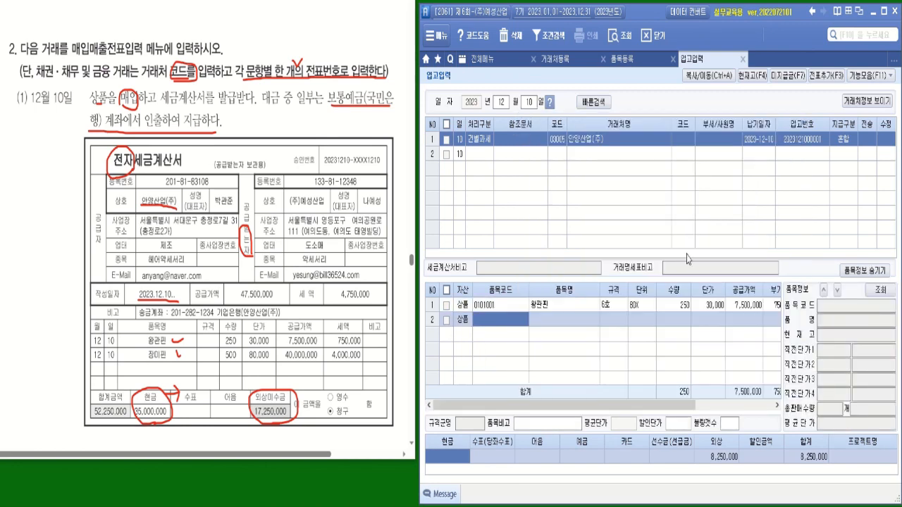
pyautogui.click(684, 321)
pyautogui.write('500')
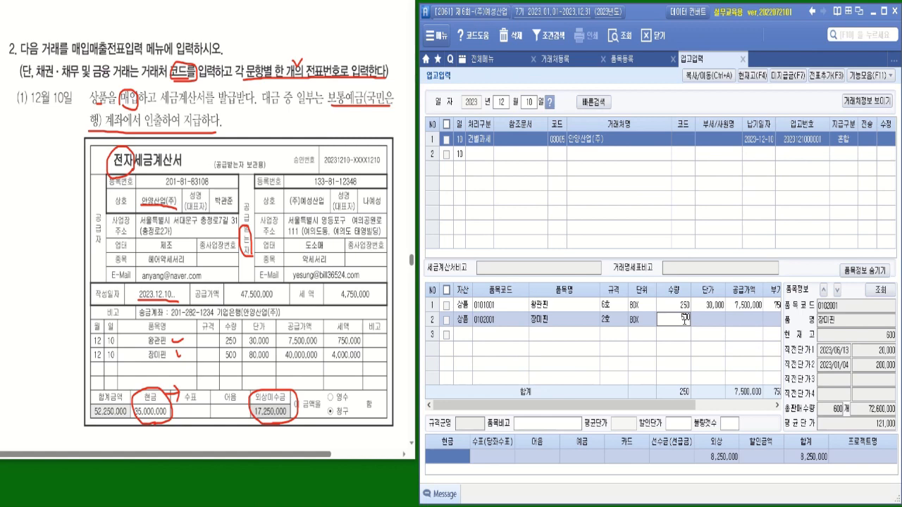
pyautogui.press('Return')
pyautogui.write('80,000')
pyautogui.press('Return')
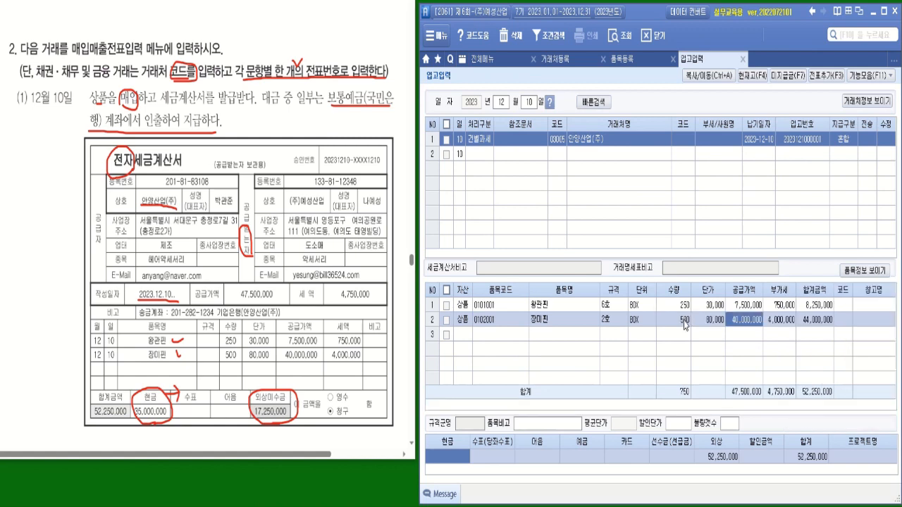
# Enter 35,000,000 as the 예금 portion of the payment for this 입고.
pyautogui.click(581, 458)
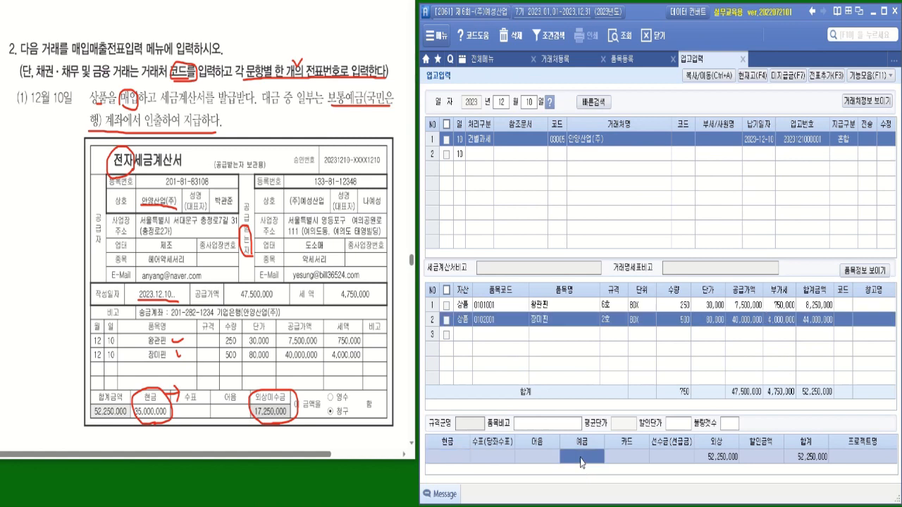
pyautogui.write('35,000,000')
pyautogui.press('Return')
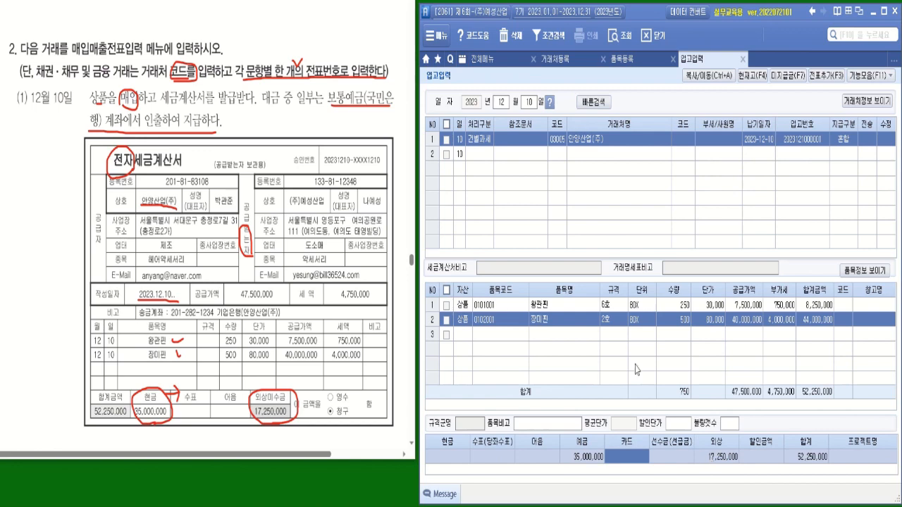
# Mark the 안양산업(주) 입고 line and transmit it as a slip to 매입매출전표.
pyautogui.click(448, 139)
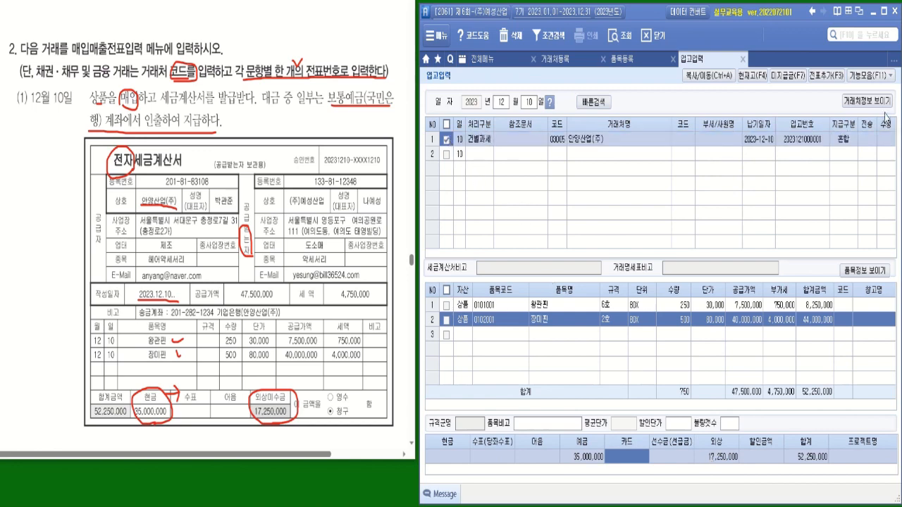
pyautogui.click(829, 76)
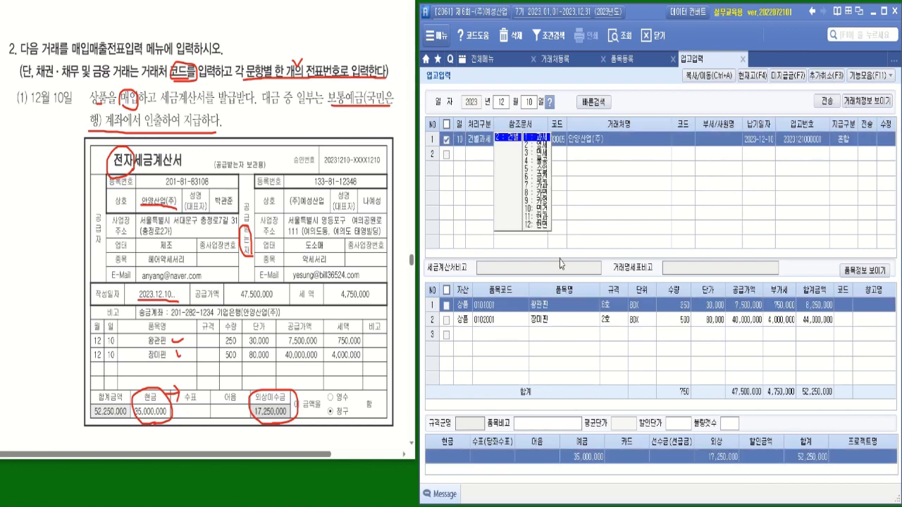
pyautogui.click(826, 101)
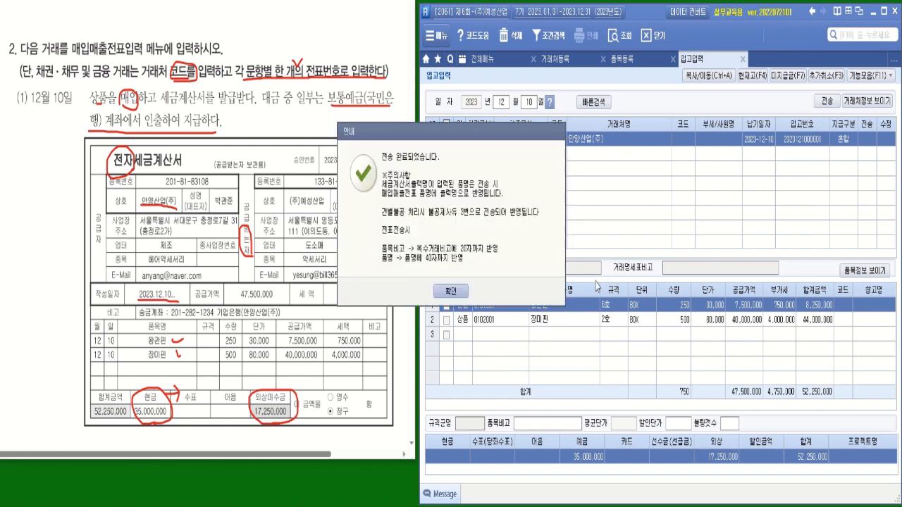
pyautogui.click(455, 291)
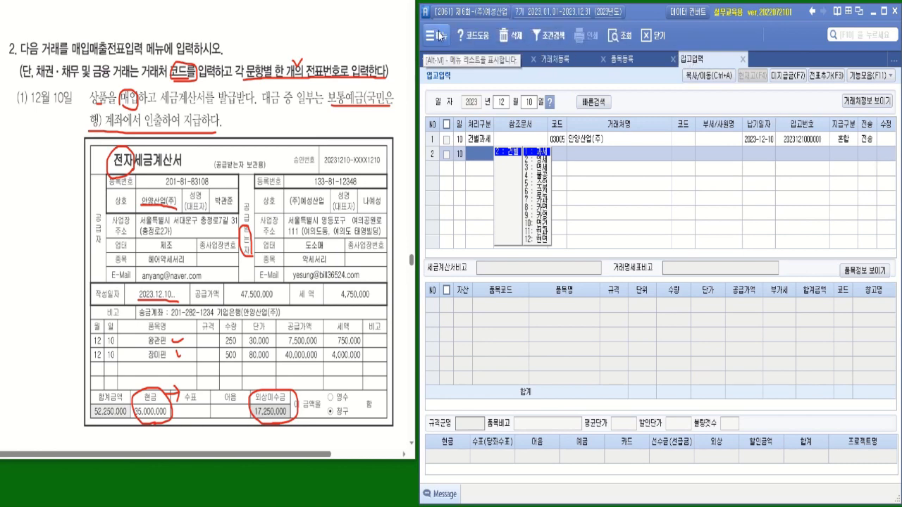
# Open 매입매출전표입력 in 회계 for 12월 10일 and select the transmitted 장미핀외 entry.
pyautogui.moveTo(427, 63)
pyautogui.click(407, 77)
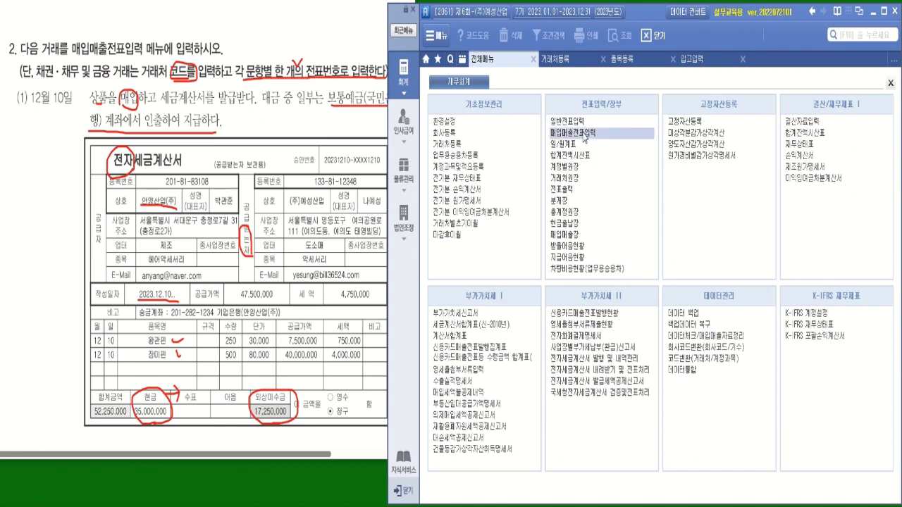
pyautogui.click(583, 134)
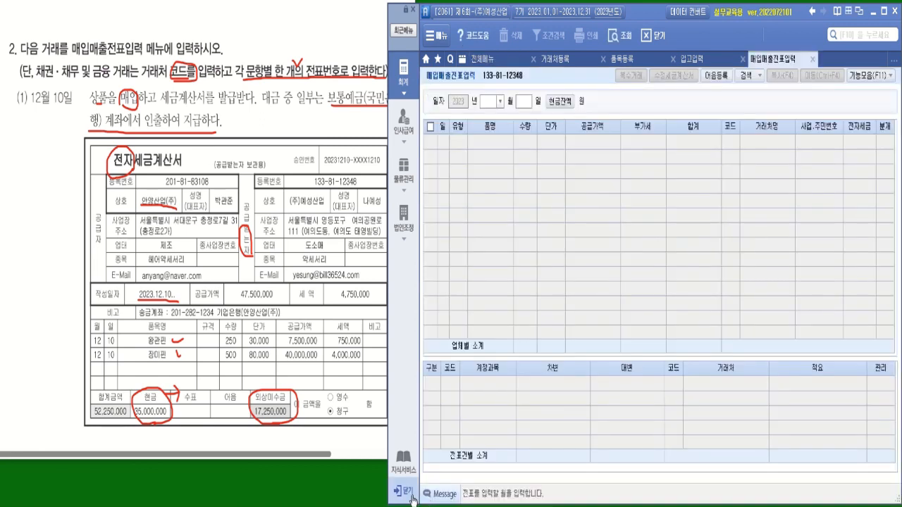
pyautogui.click(412, 496)
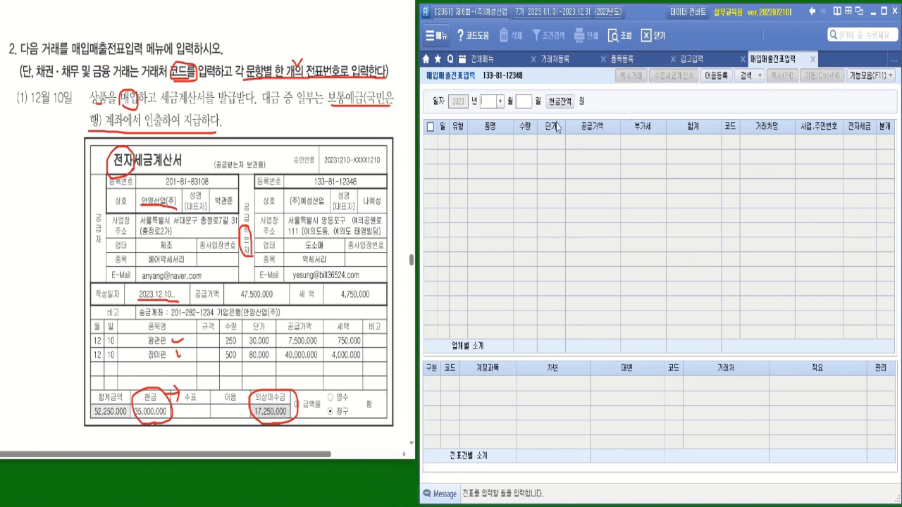
pyautogui.click(499, 100)
pyautogui.click(491, 223)
pyautogui.write('10')
pyautogui.press('Return')
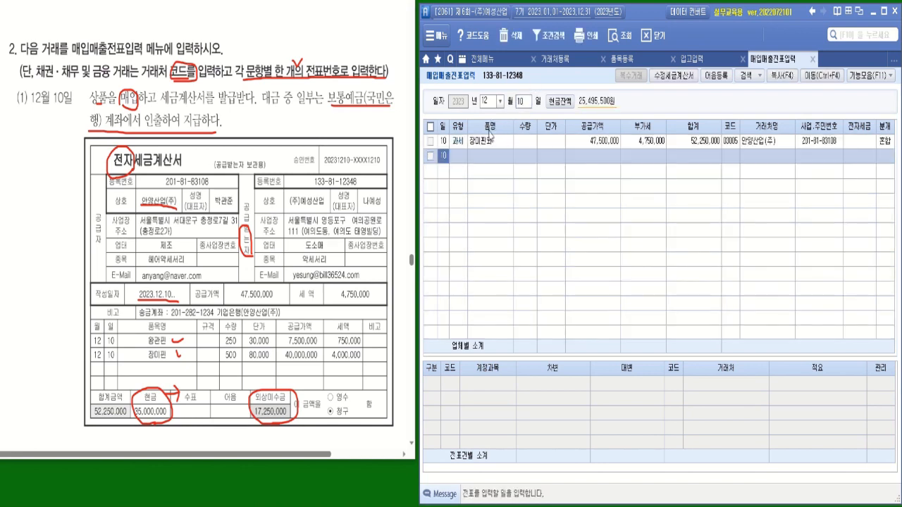
pyautogui.click(490, 140)
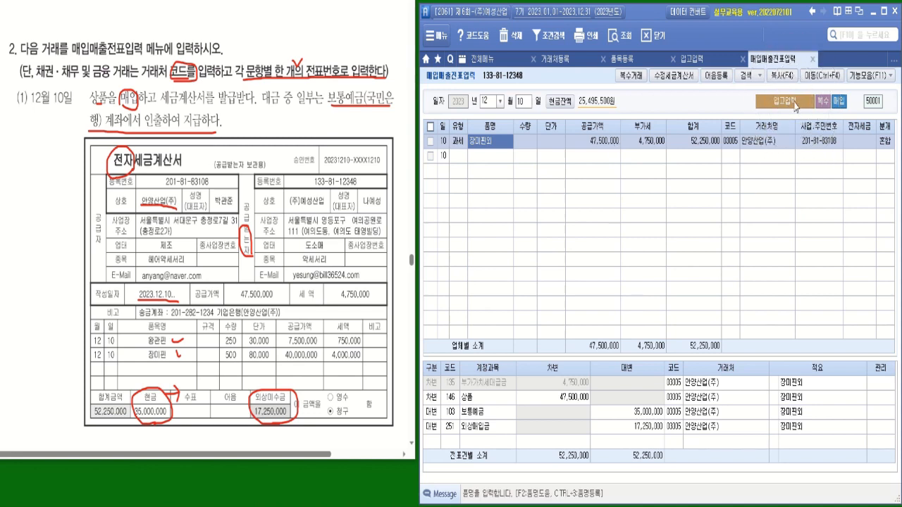
# Set 전자세금 of the 장미핀외 entry to 전자입력.
pyautogui.click(861, 141)
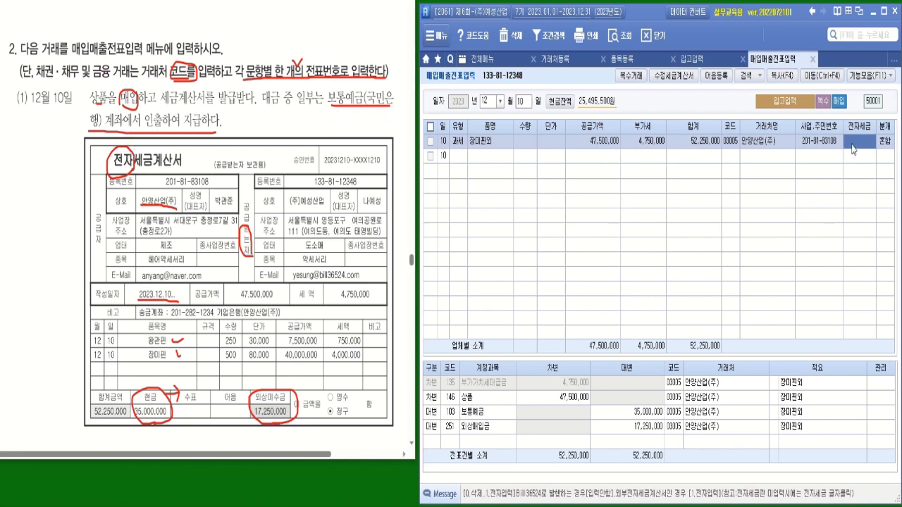
pyautogui.write('1')
pyautogui.press('Return')
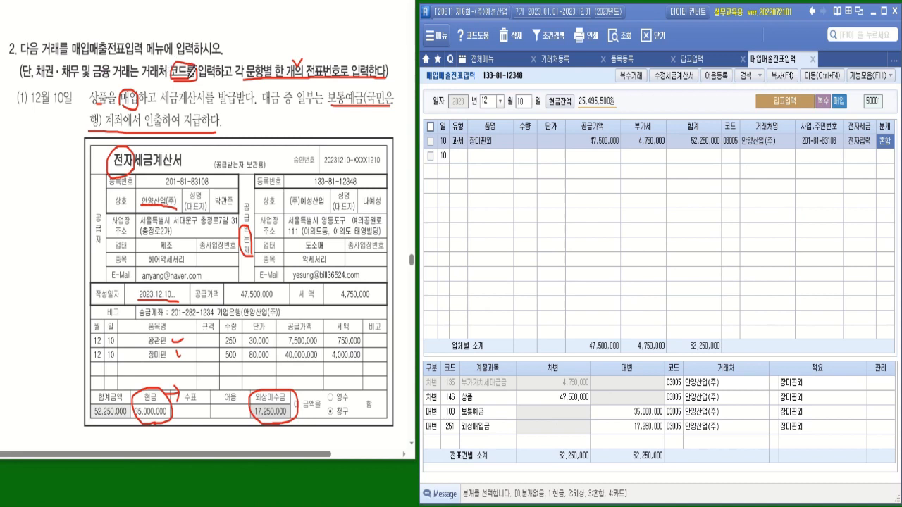
# Change the 거래처 of the 보통예금 대변 line in the 장미핀외 entry to 국민은행(보통), code 98001.
pyautogui.click(675, 412)
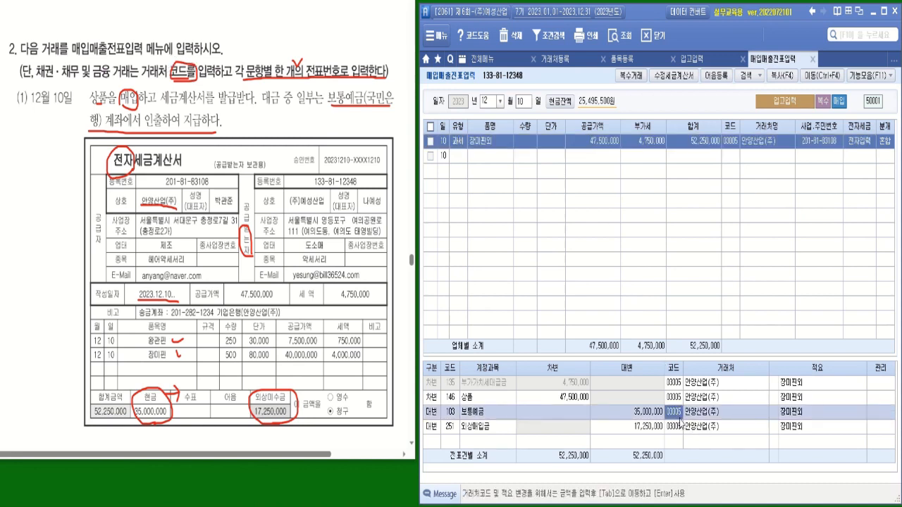
pyautogui.press('Delete')
pyautogui.write('국민')
pyautogui.press('Return')
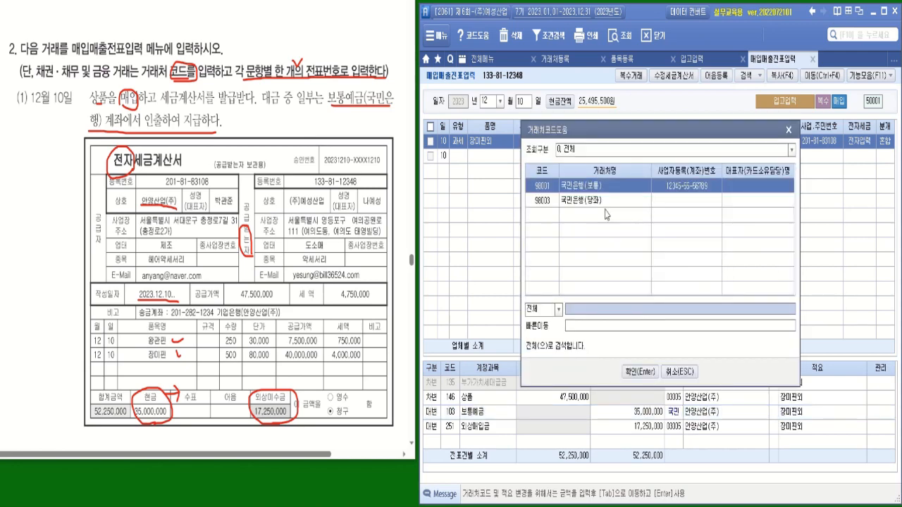
pyautogui.press('Return')
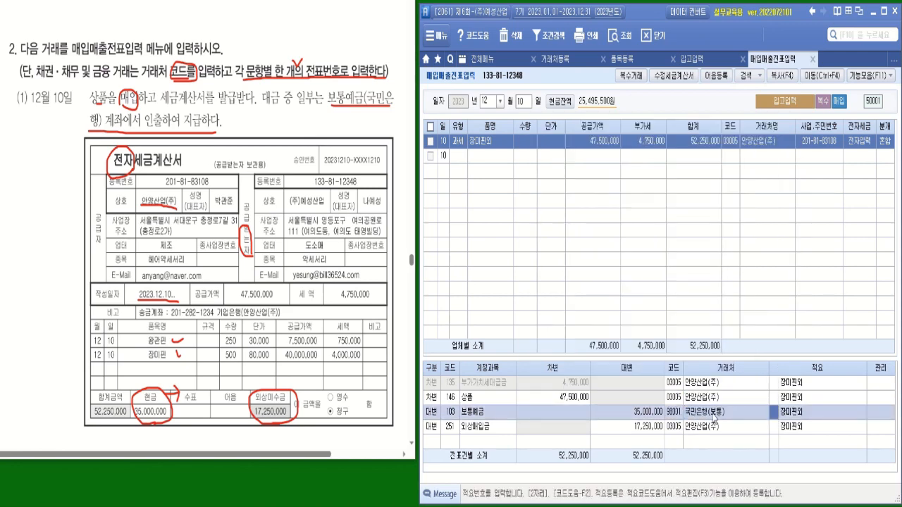
pyautogui.press('Return')
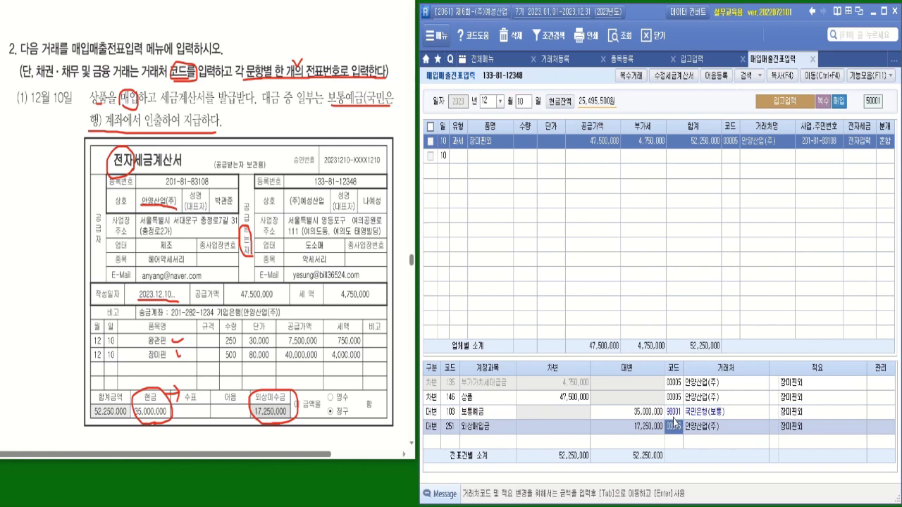
pyautogui.click(673, 419)
pyautogui.click(673, 420)
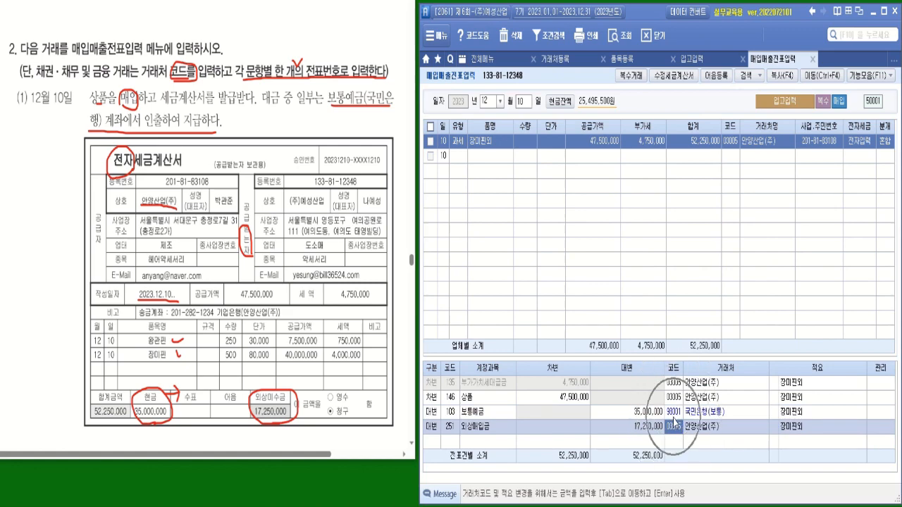
pyautogui.click(673, 418)
pyautogui.click(673, 419)
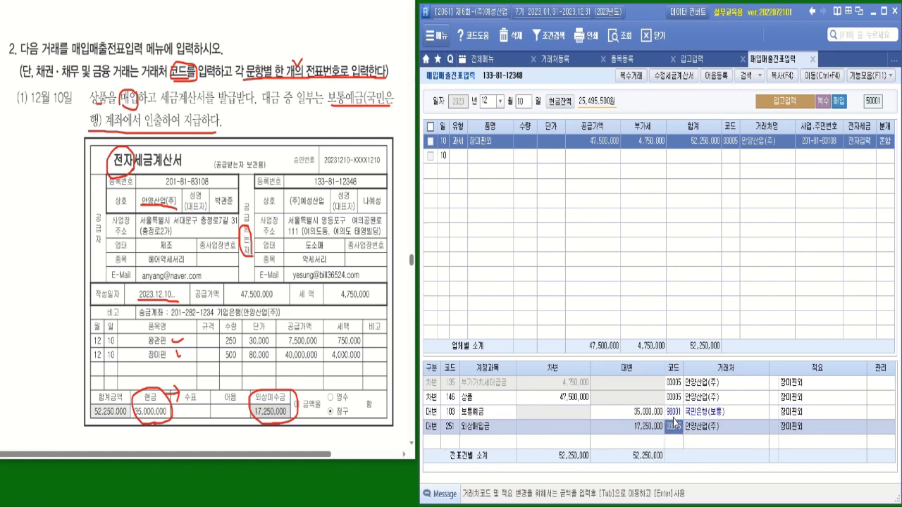
pyautogui.click(672, 418)
pyautogui.click(673, 419)
# Examine the 12월 13일 truck purchase question, marking the 보통예금 transfer, 6개월 무이자 할부, 공채 공정가액, holding purpose, 전자 and 세액.
pyautogui.scroll(-5, 208, 107)
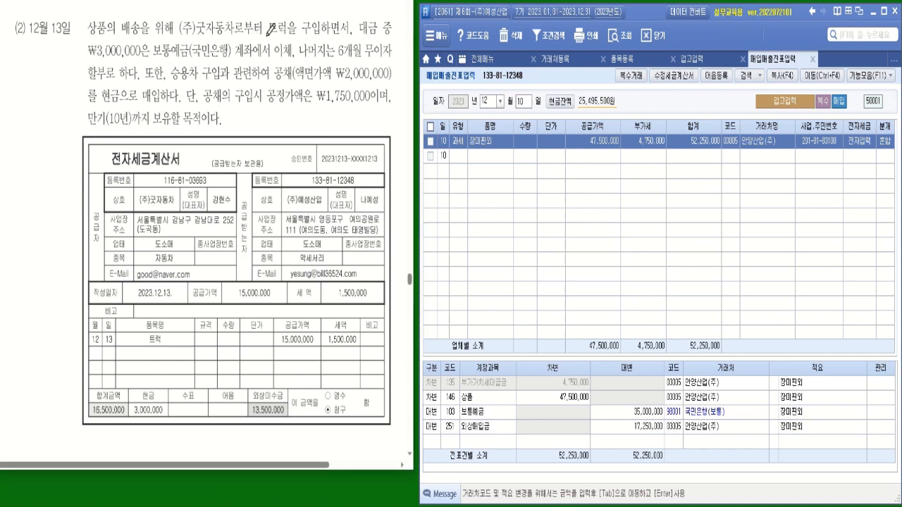
pyautogui.moveTo(266, 35); pyautogui.dragTo(315, 32)
pyautogui.moveTo(156, 60); pyautogui.dragTo(261, 62)
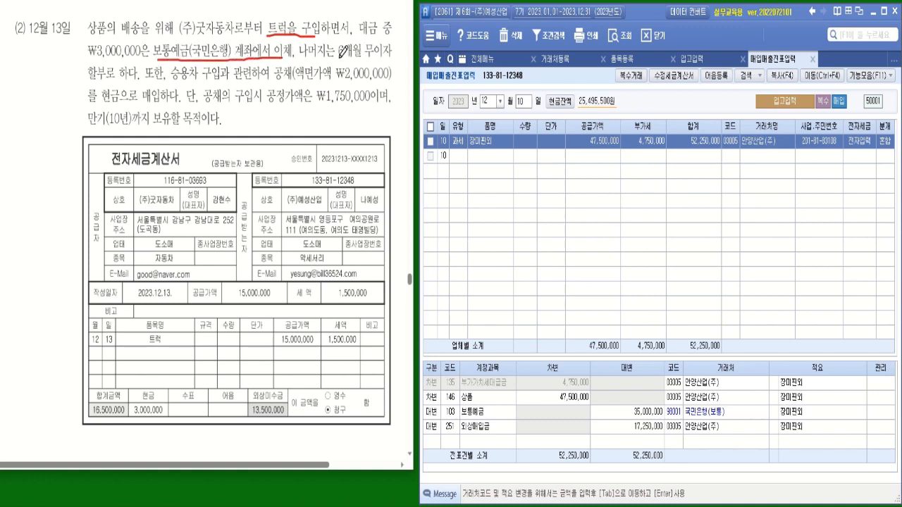
pyautogui.moveTo(340, 58); pyautogui.dragTo(392, 59)
pyautogui.moveTo(88, 84)
pyautogui.mouseDown()
pyautogui.moveTo(101, 83)
pyautogui.moveTo(73, 88)
pyautogui.moveTo(78, 101)
pyautogui.mouseUp()
pyautogui.moveTo(14, 88)
pyautogui.mouseDown()
pyautogui.moveTo(14, 103)
pyautogui.moveTo(51, 92)
pyautogui.moveTo(53, 107)
pyautogui.moveTo(70, 106)
pyautogui.mouseUp()
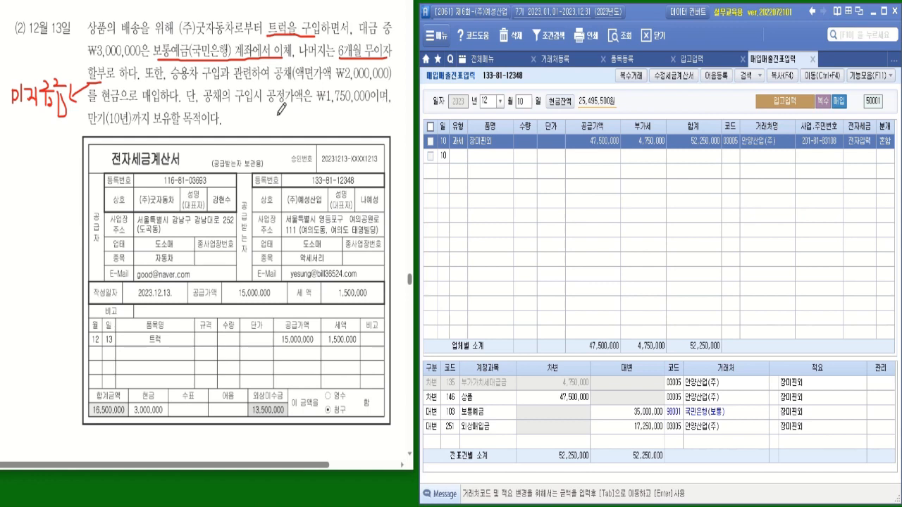
pyautogui.moveTo(237, 103); pyautogui.dragTo(388, 102)
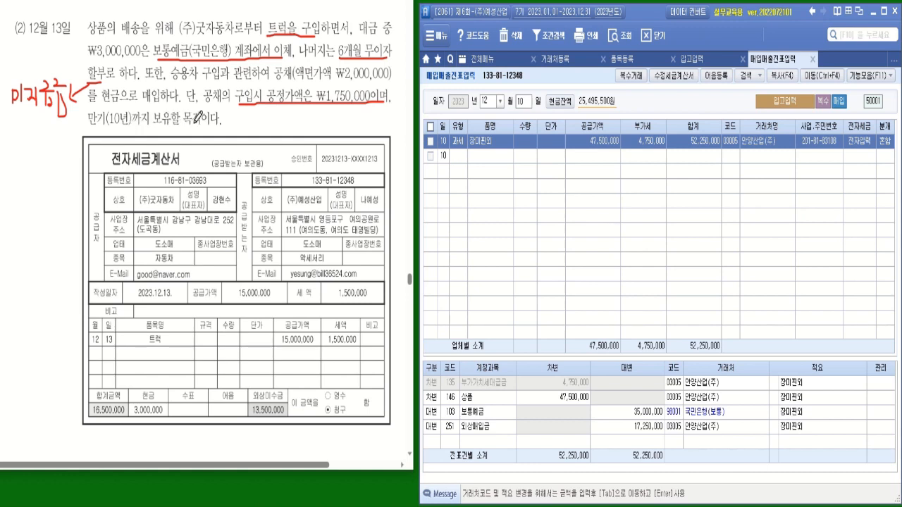
pyautogui.moveTo(88, 126); pyautogui.dragTo(201, 124)
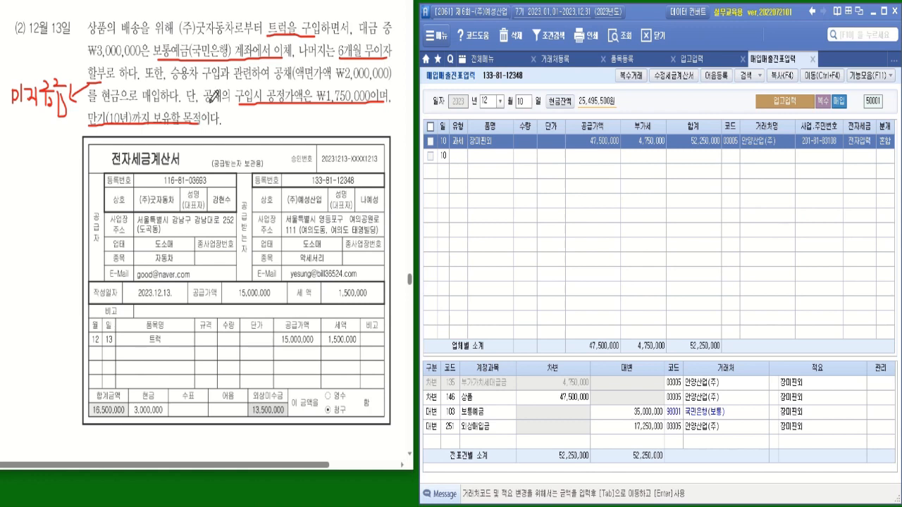
pyautogui.moveTo(344, 354)
pyautogui.mouseDown()
pyautogui.moveTo(331, 350)
pyautogui.moveTo(358, 312)
pyautogui.moveTo(348, 355)
pyautogui.mouseUp()
pyautogui.moveTo(118, 169)
pyautogui.mouseDown()
pyautogui.moveTo(180, 176)
pyautogui.moveTo(119, 163)
pyautogui.moveTo(135, 140)
pyautogui.moveTo(141, 169)
pyautogui.mouseUp()
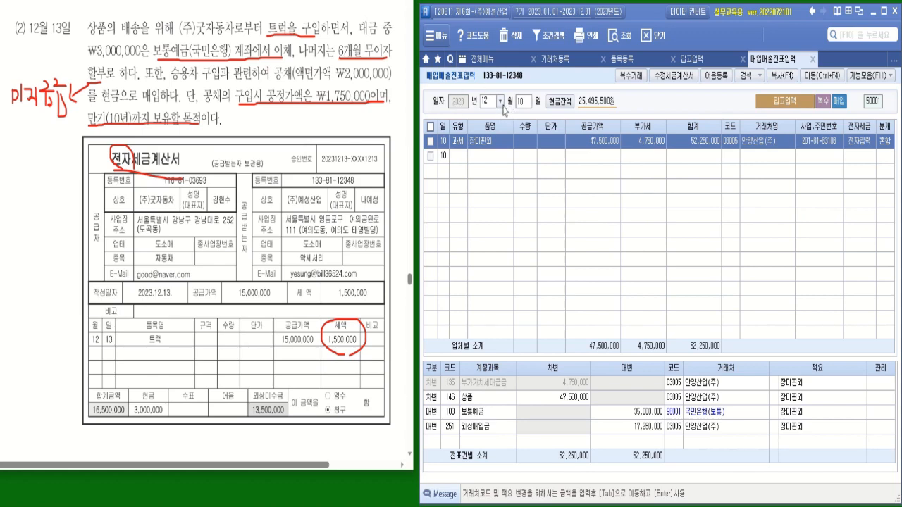
# Start a 매입매출전표 entry for 12월 13일 with the purchase type 51. 과세.
pyautogui.write('13')
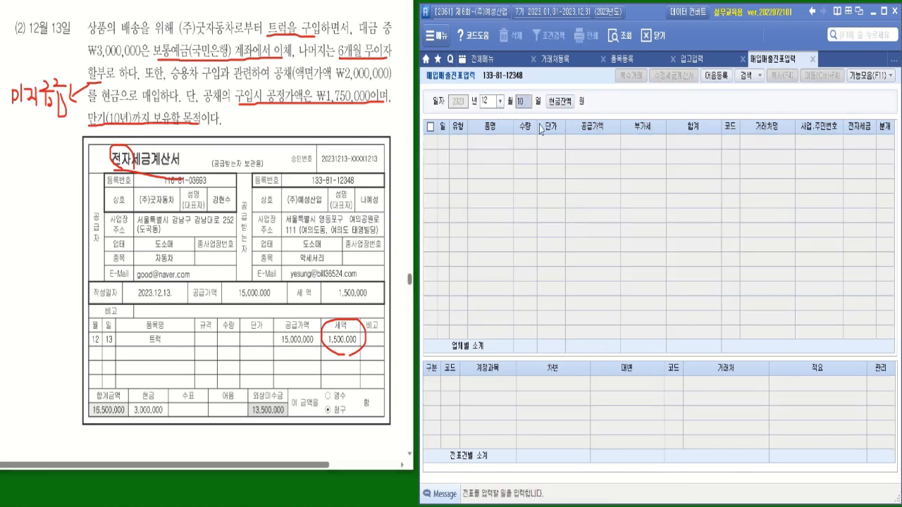
pyautogui.press('Return')
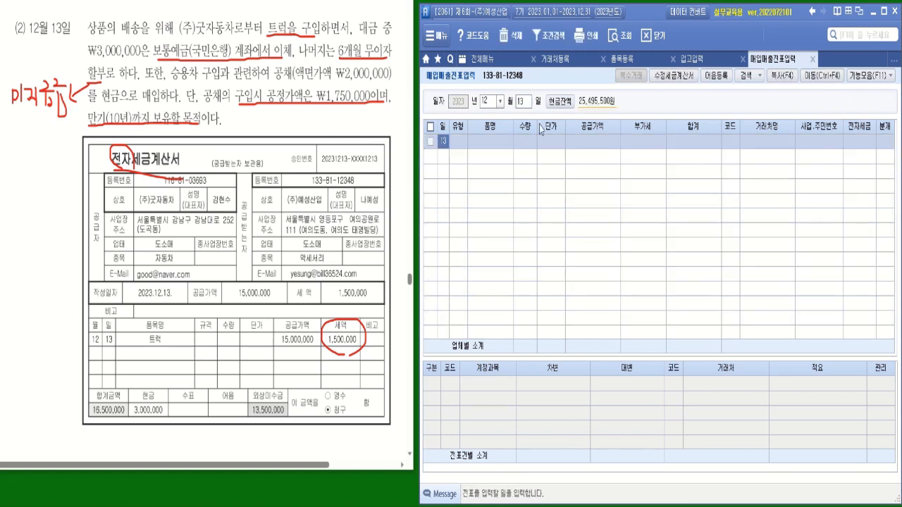
pyautogui.click(461, 144)
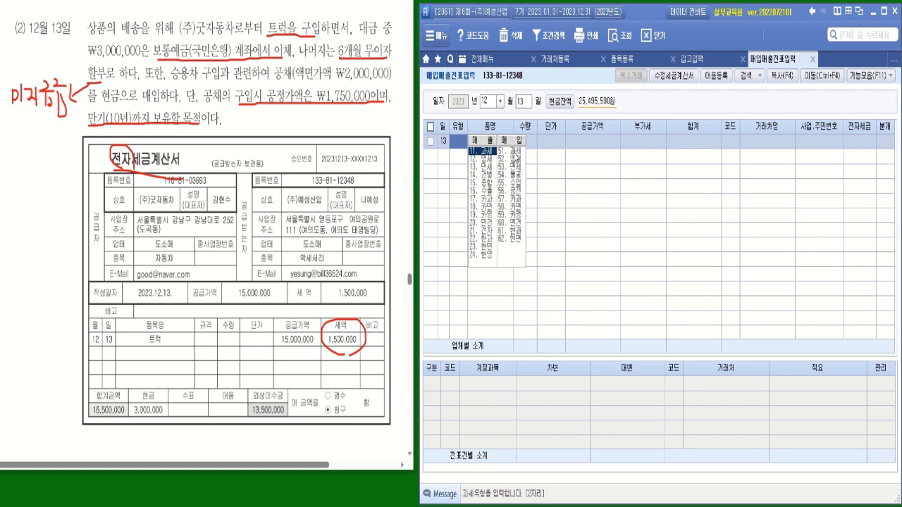
pyautogui.click(513, 152)
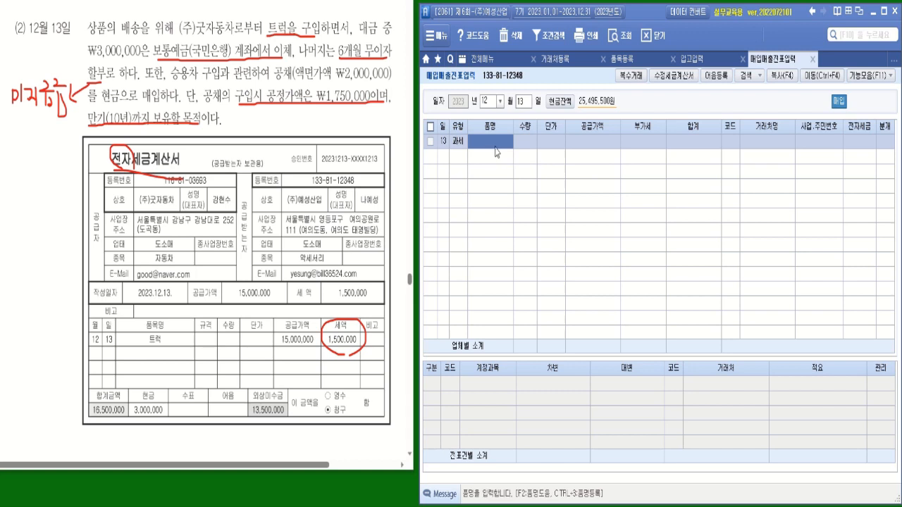
# Enter 트럭 as the 품명 and 15,000,000 as the 공급가액, leaving 수량 and 단가 blank.
pyautogui.write('트럭')
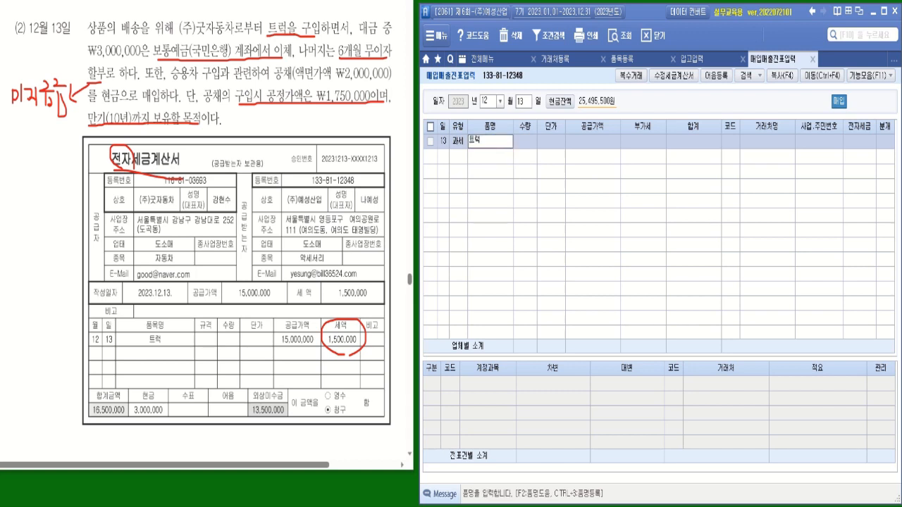
pyautogui.press('Return')
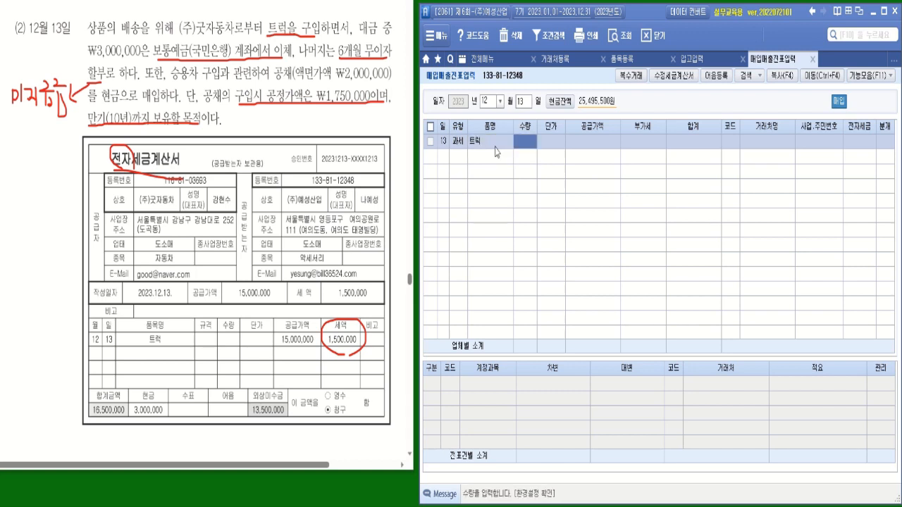
pyautogui.press('Return')
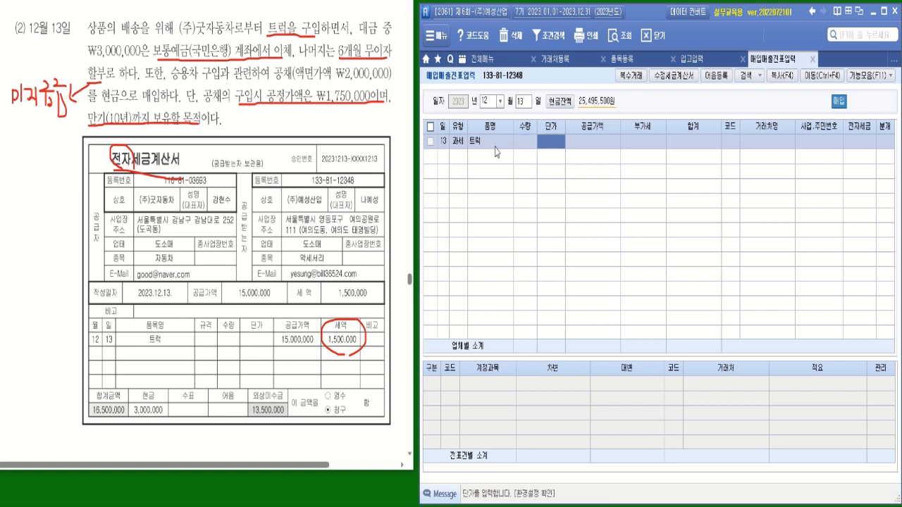
pyautogui.press('Return')
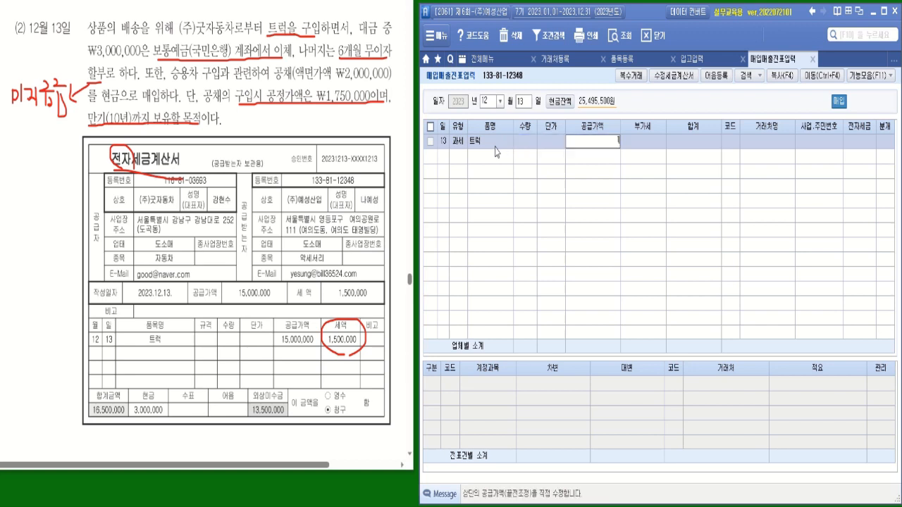
pyautogui.write('15000000')
pyautogui.press('Return')
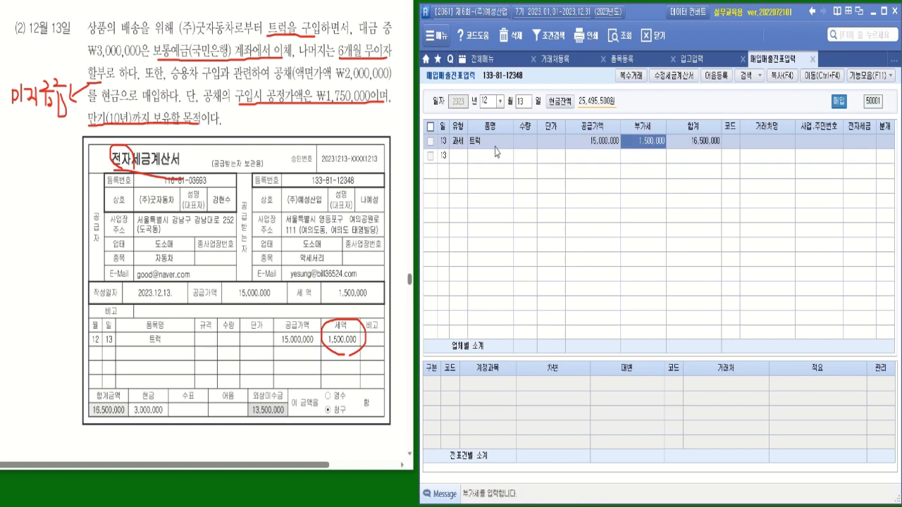
# Set the 거래처 of the 트럭 entry to (주)굿자동차, code 05002, and its 전자세금 to 전자입력.
pyautogui.click(733, 146)
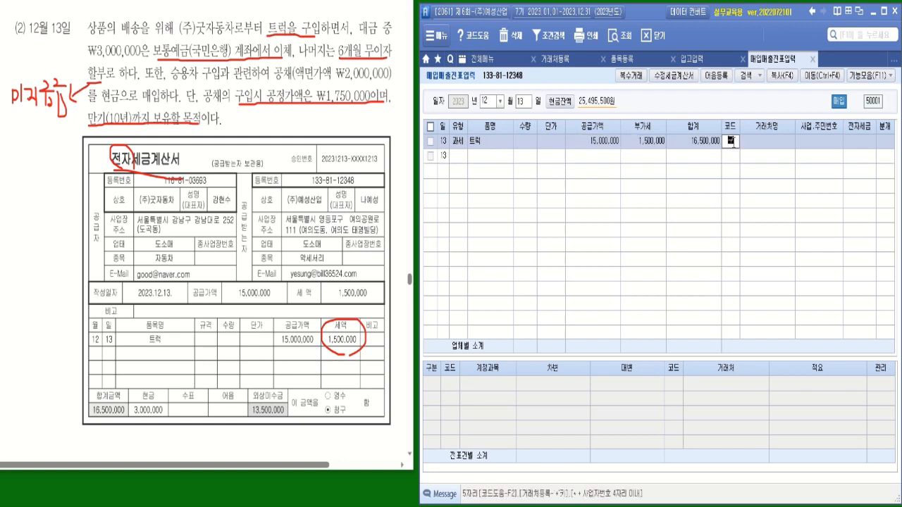
pyautogui.press('F2')
pyautogui.press('Return')
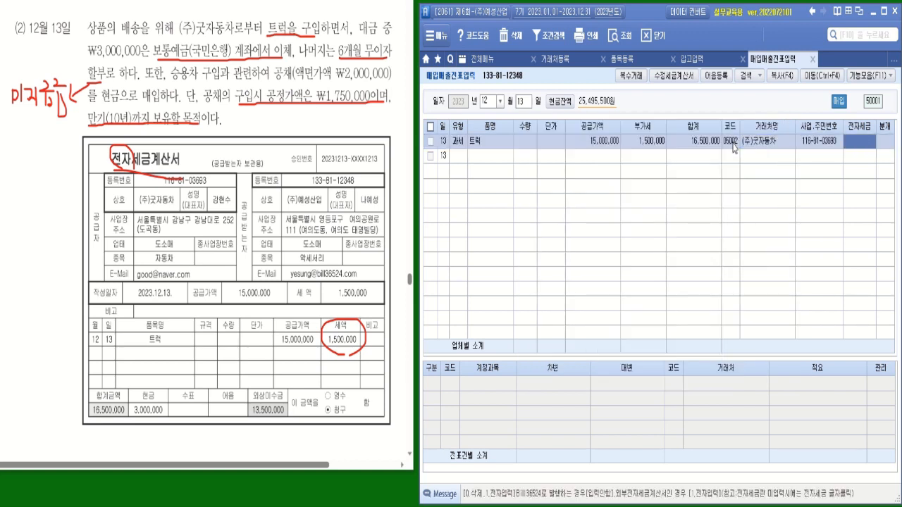
pyautogui.write('1')
pyautogui.press('Return')
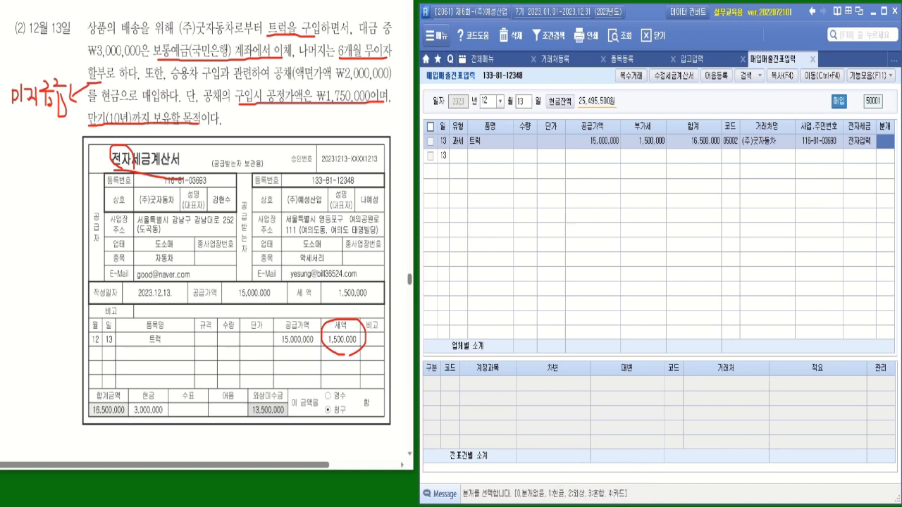
# Set the 분개 of the 트럭 entry to 혼합 and replace the 상품 차변 account with 차량운반구.
pyautogui.write('3')
pyautogui.press('Return')
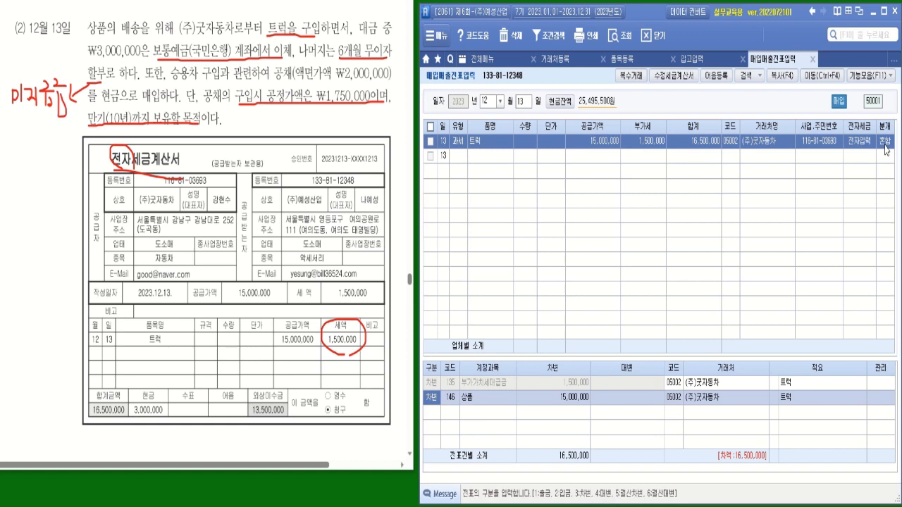
pyautogui.press('Return')
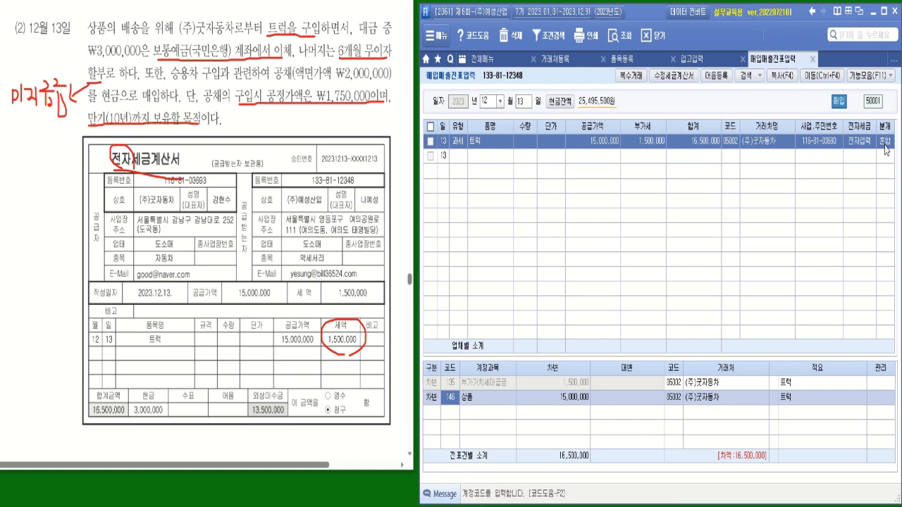
pyautogui.write('차량')
pyautogui.press('Return')
pyautogui.press('Return')
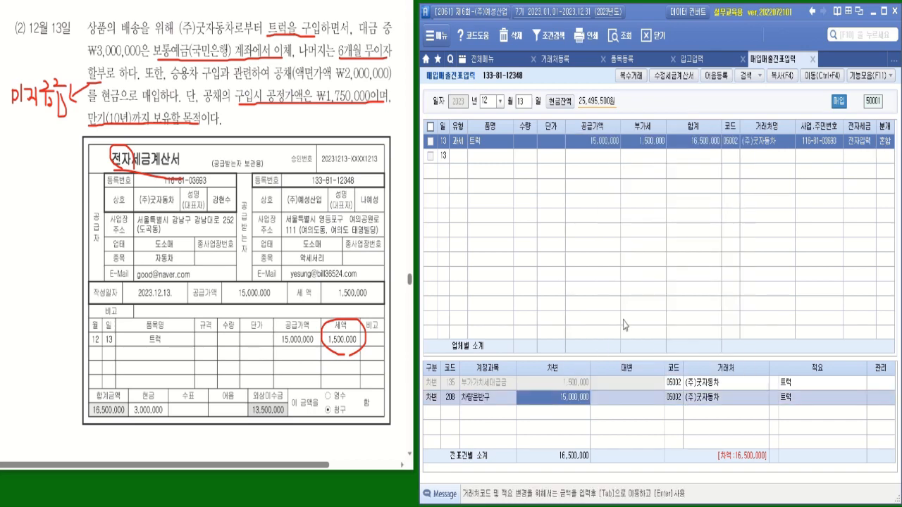
# Add a 대변 line to the 트럭 entry for 보통예금 with the amount 3,000,000.
pyautogui.click(435, 420)
pyautogui.write('4')
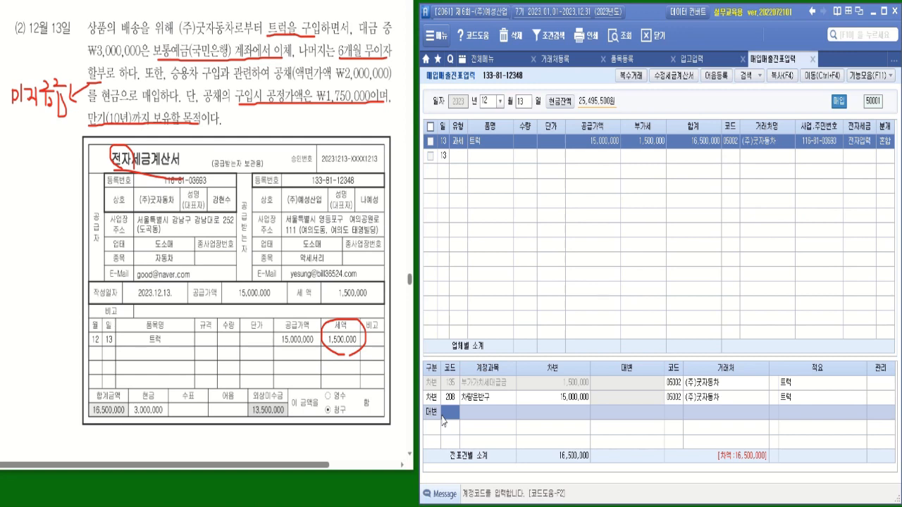
pyautogui.write('보통')
pyautogui.press('BackSpace')
pyautogui.press('BackSpace')
pyautogui.write('트트')
pyautogui.press('Return')
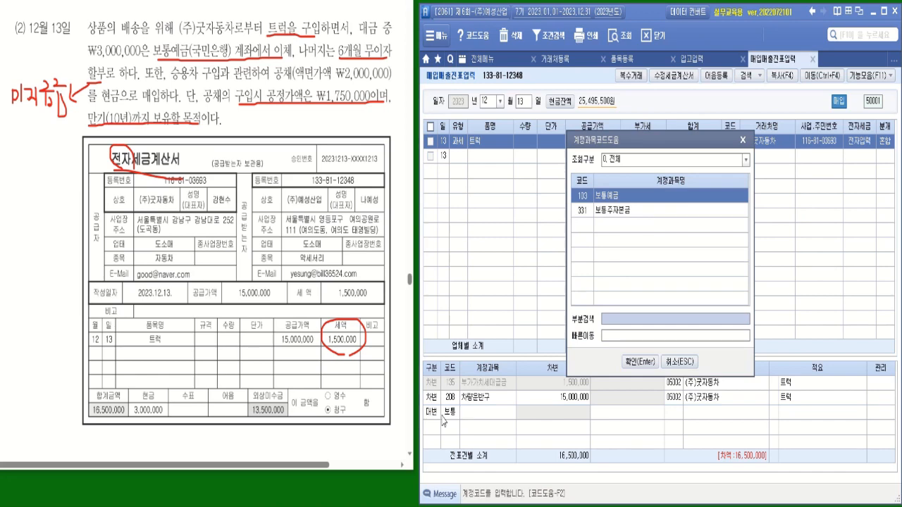
pyautogui.doubleClick(614, 197)
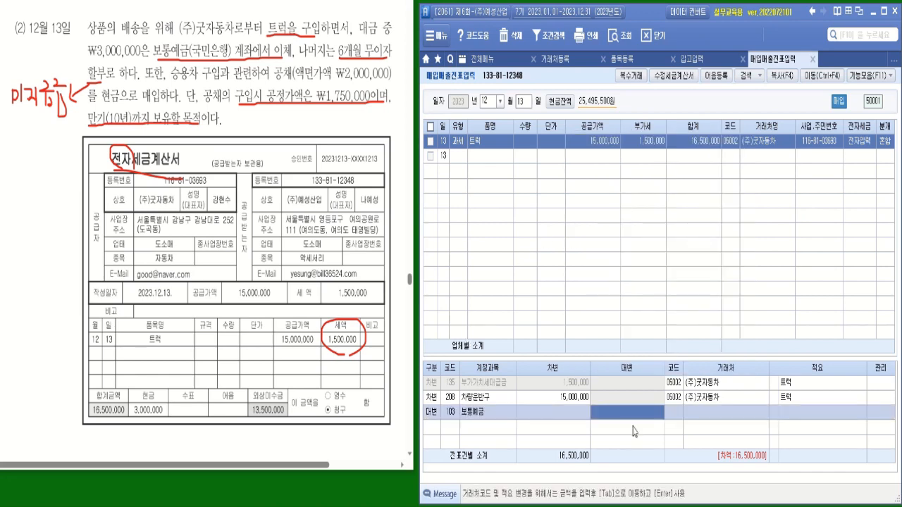
pyautogui.write('3000000')
pyautogui.press('Return')
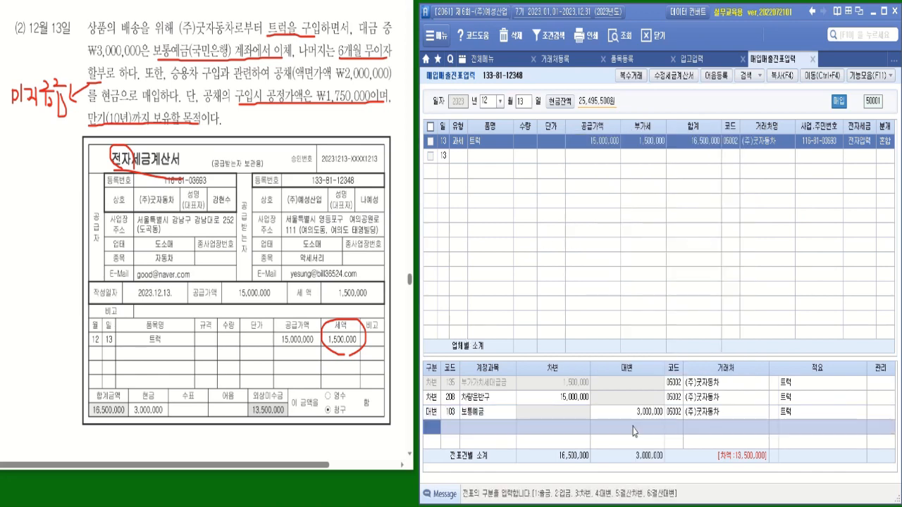
# Change the 거래처 of the 보통예금 line in the 트럭 entry to 국민은행(보통), code 98001.
pyautogui.click(673, 413)
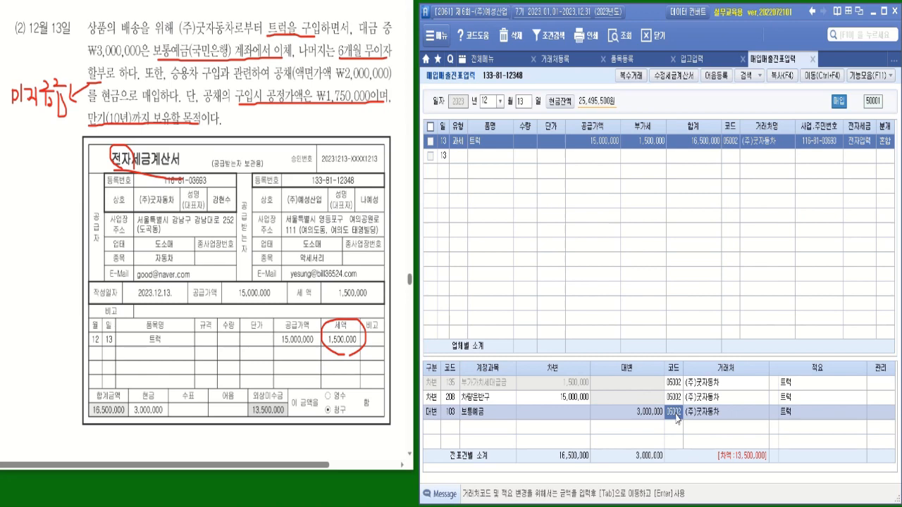
pyautogui.write('국민')
pyautogui.press('Return')
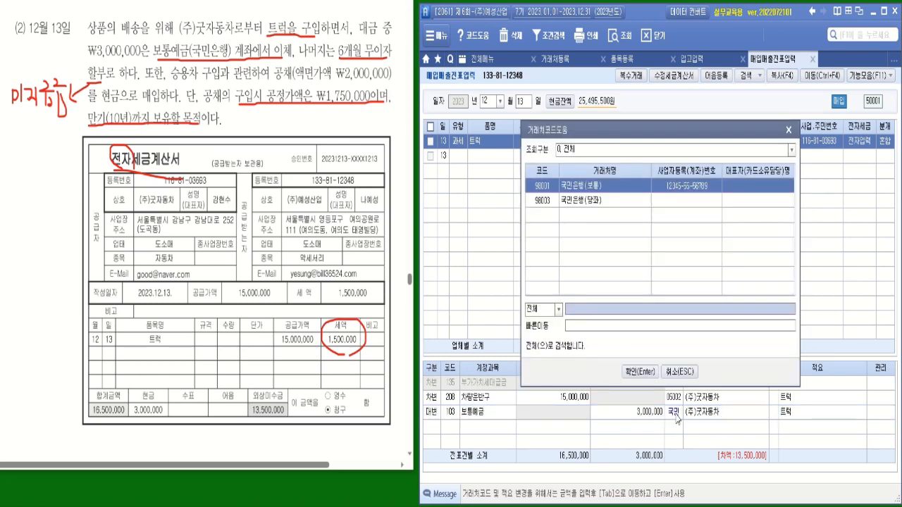
pyautogui.press('Return')
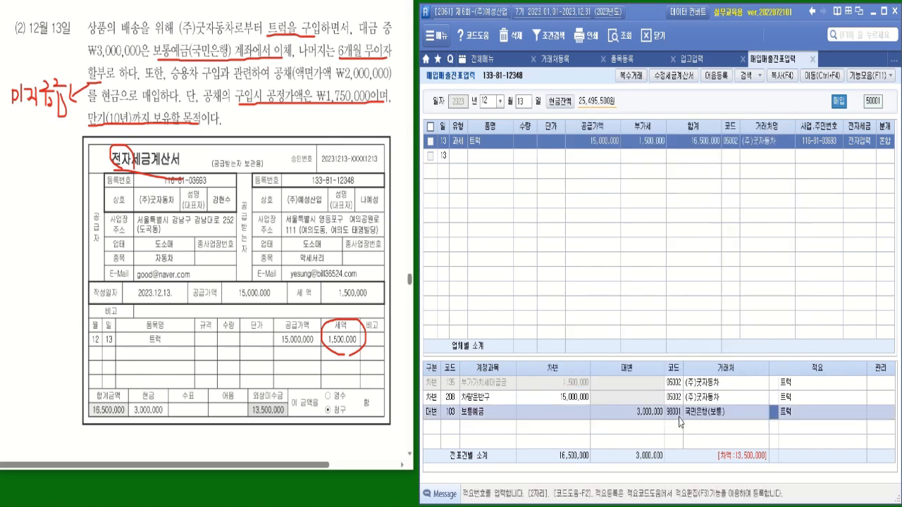
pyautogui.press('Return')
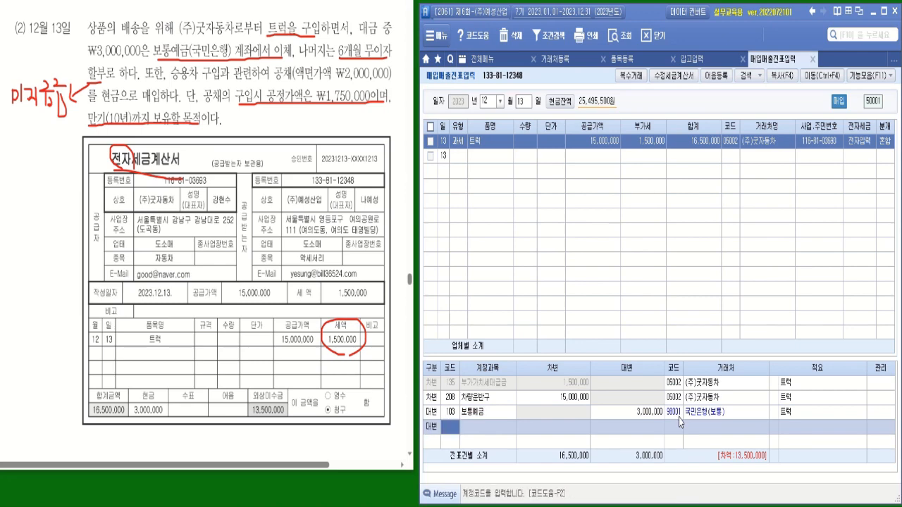
# Add a 대변 line to the 트럭 entry for 미지급금, code 253, with the amount 13,500,000.
pyautogui.write('됫')
pyautogui.press('BackSpace')
pyautogui.write('ㄷ세지')
pyautogui.press('Return')
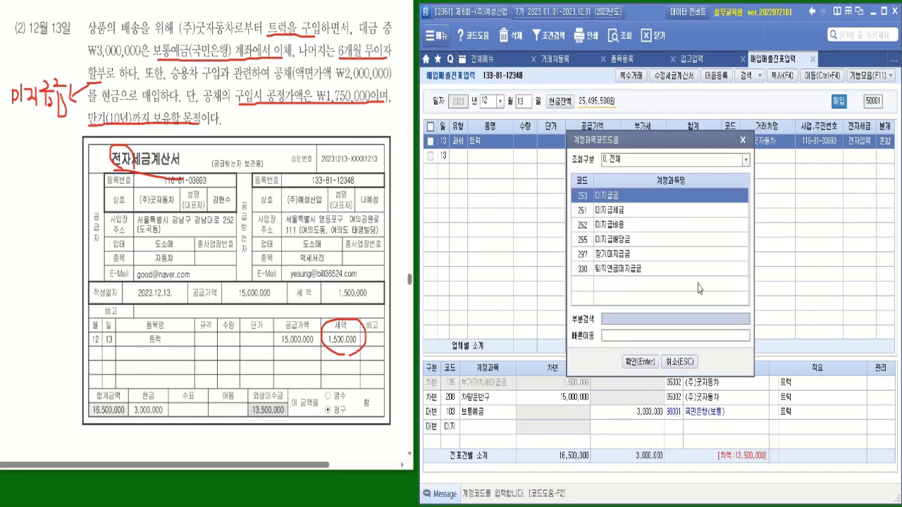
pyautogui.press('Return')
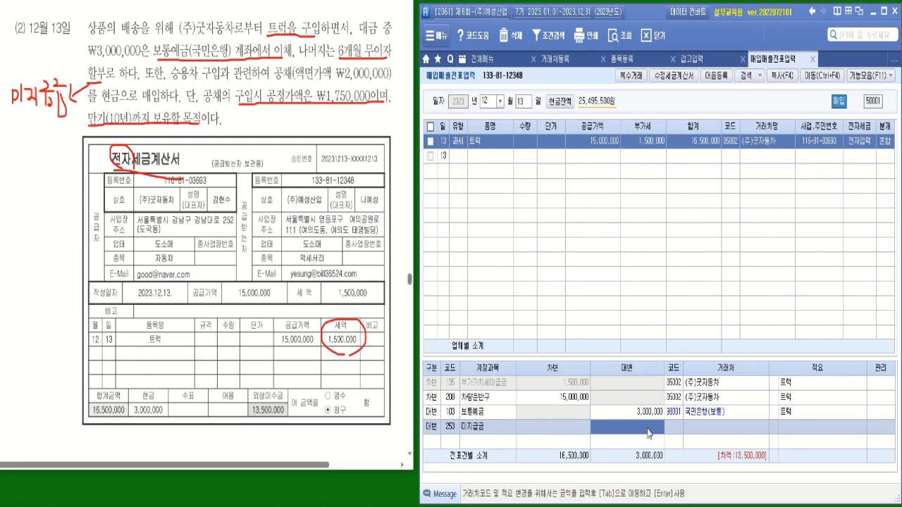
pyautogui.write('13500000')
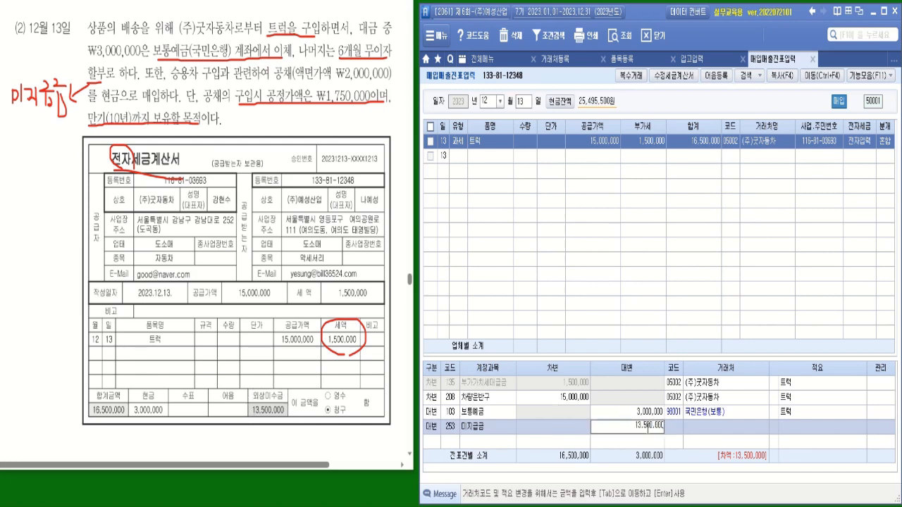
pyautogui.press('Return')
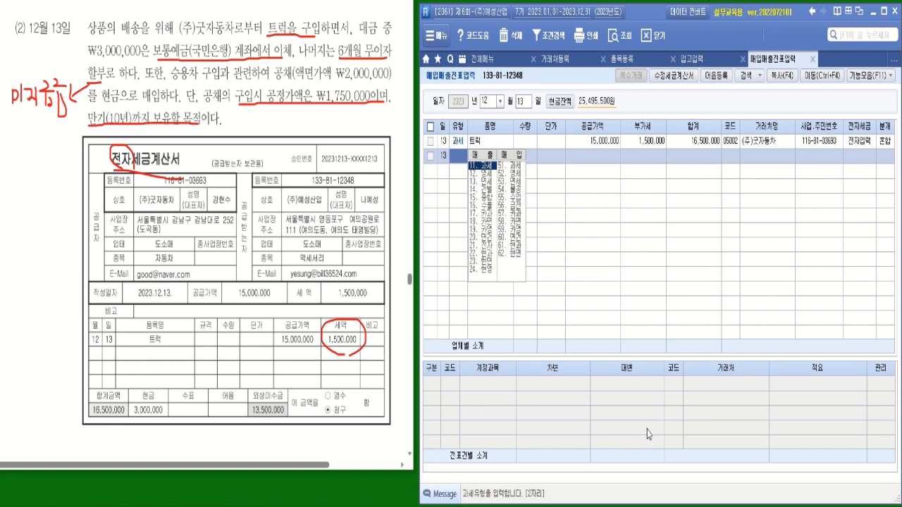
pyautogui.press('Escape')
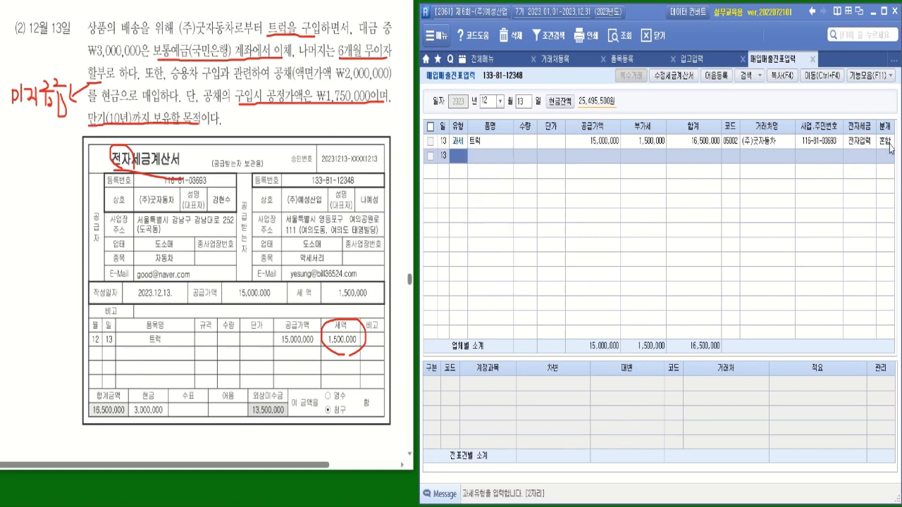
# Reopen the journal lines of the 트럭 entry and add a 대변 line for 현금, code 101, with the amount 2,000,000.
pyautogui.click(889, 143)
pyautogui.click(439, 442)
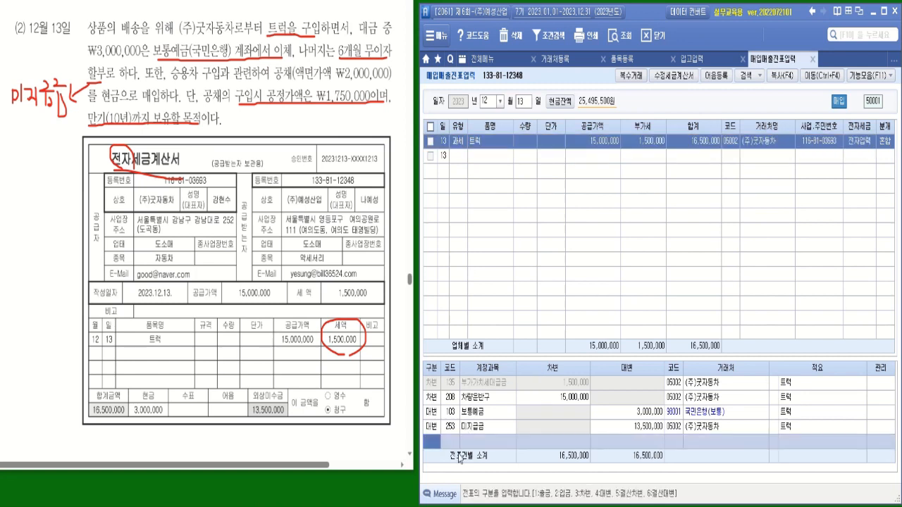
pyautogui.write('4')
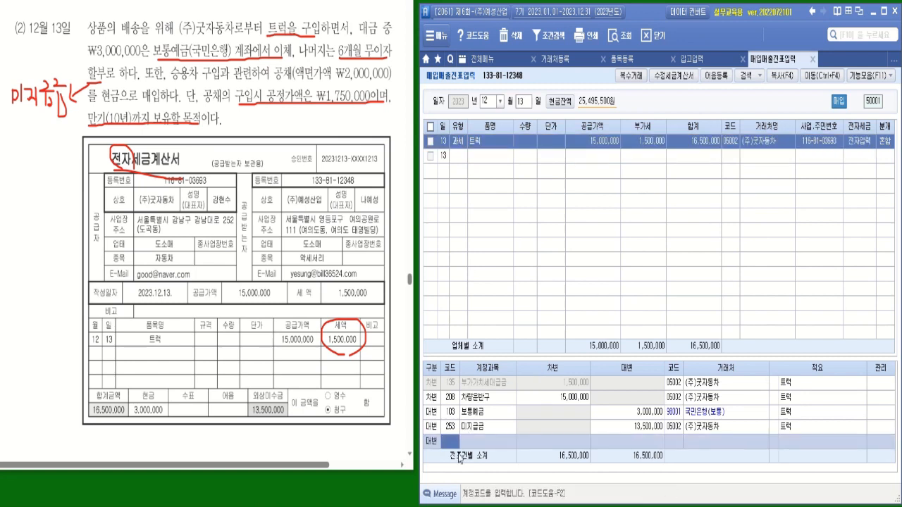
pyautogui.write('101')
pyautogui.press('Return')
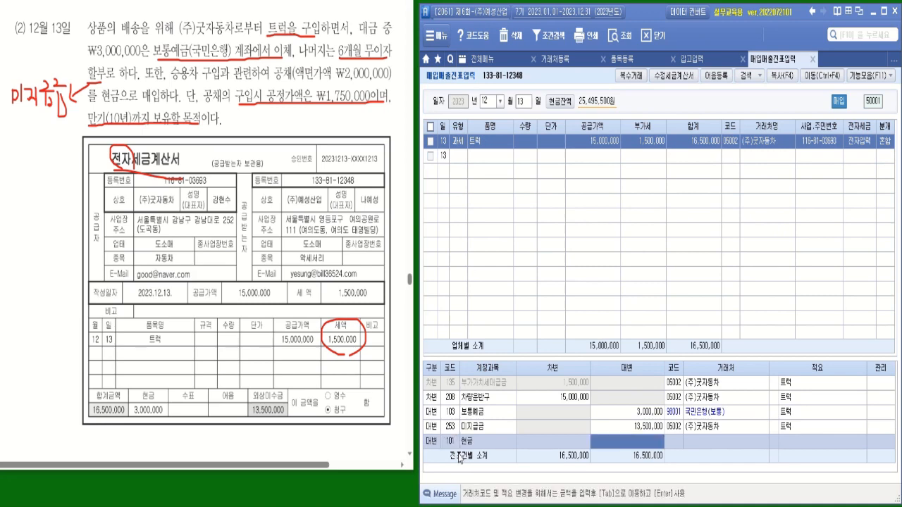
pyautogui.write('2000000')
pyautogui.press('Return')
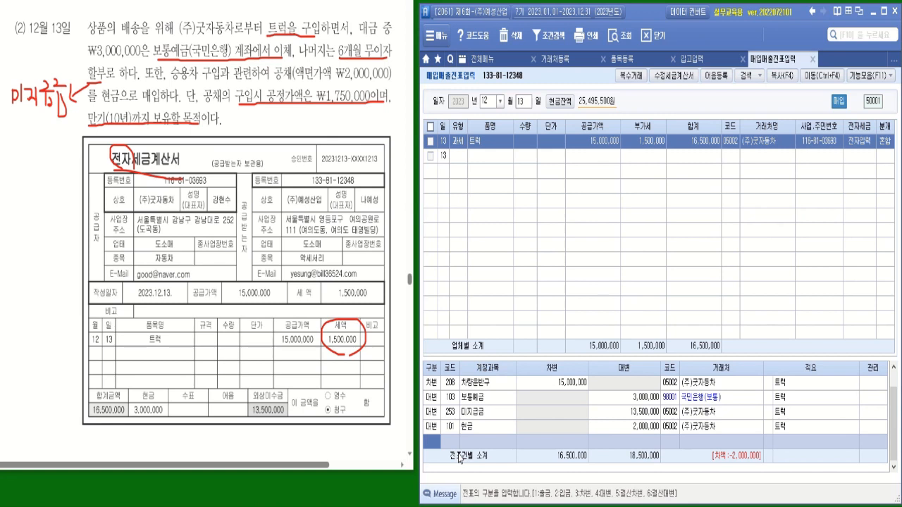
# Add a 차변 line to the 트럭 entry for 상각후원가측정금융자산(비유동), code 181, with the amount 1,750,000.
pyautogui.write('3')
pyautogui.press('Return')
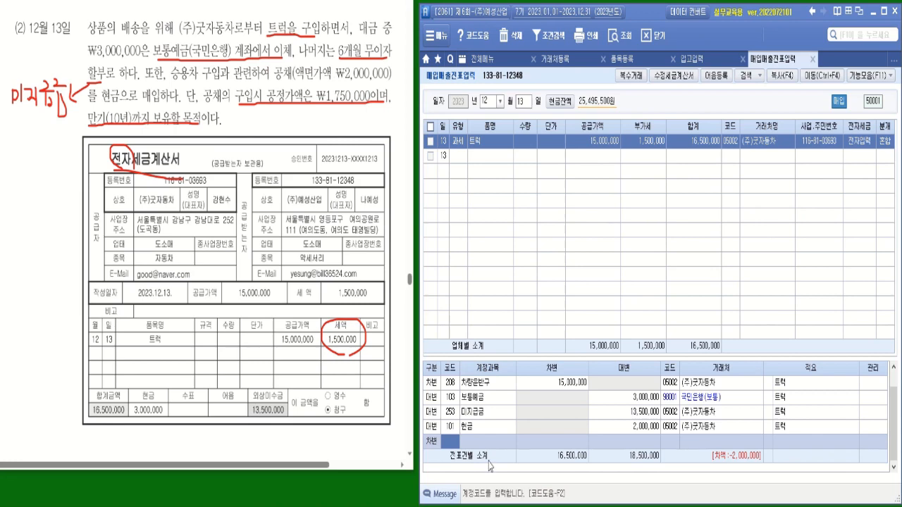
pyautogui.write('상ㅍ')
pyautogui.press('Return')
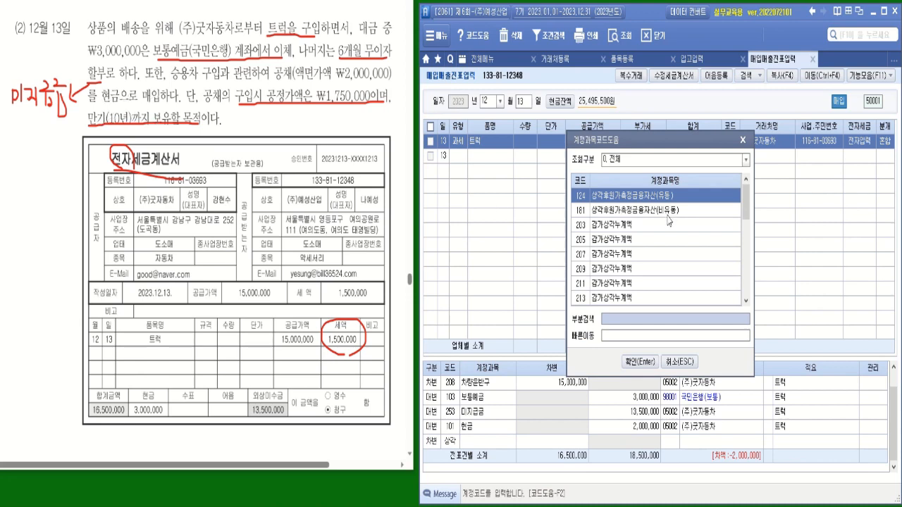
pyautogui.click(597, 211)
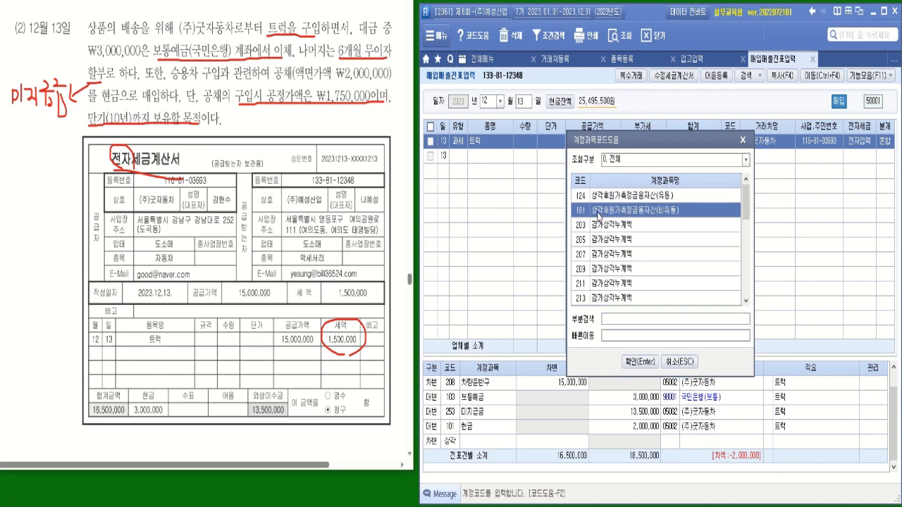
pyautogui.doubleClick(620, 215)
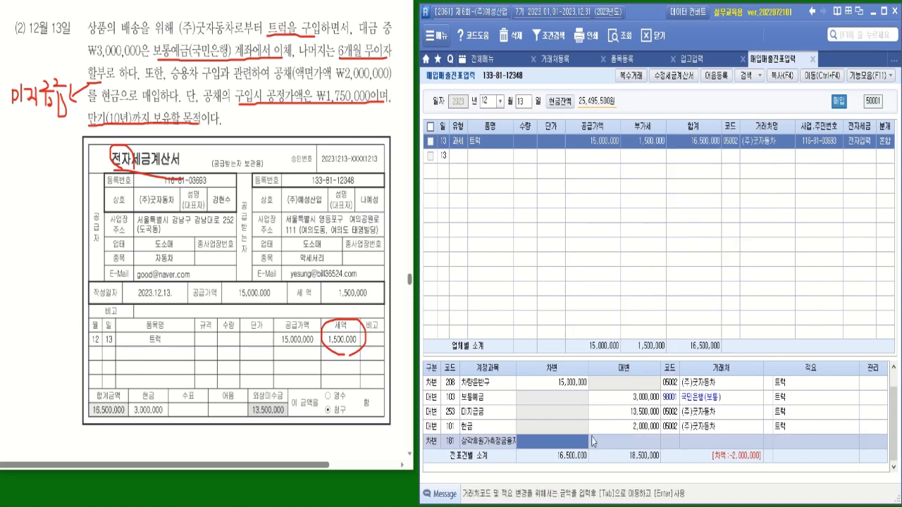
pyautogui.write('1750')
pyautogui.press('+')
pyautogui.press('Return')
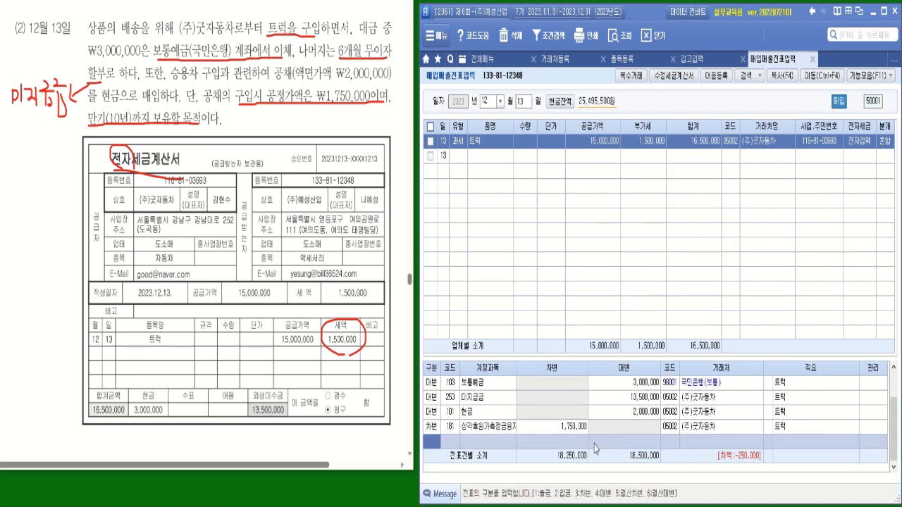
# Enlarge the journal line area of the 트럭 entry and set the 차량운반구 차변 amount to 15,250,000.
pyautogui.moveTo(664, 360); pyautogui.dragTo(661, 303)
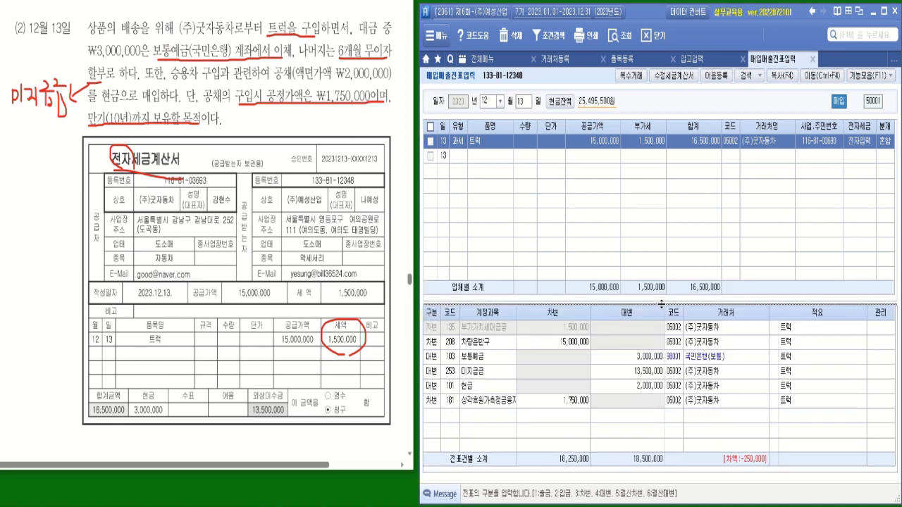
pyautogui.click(571, 345)
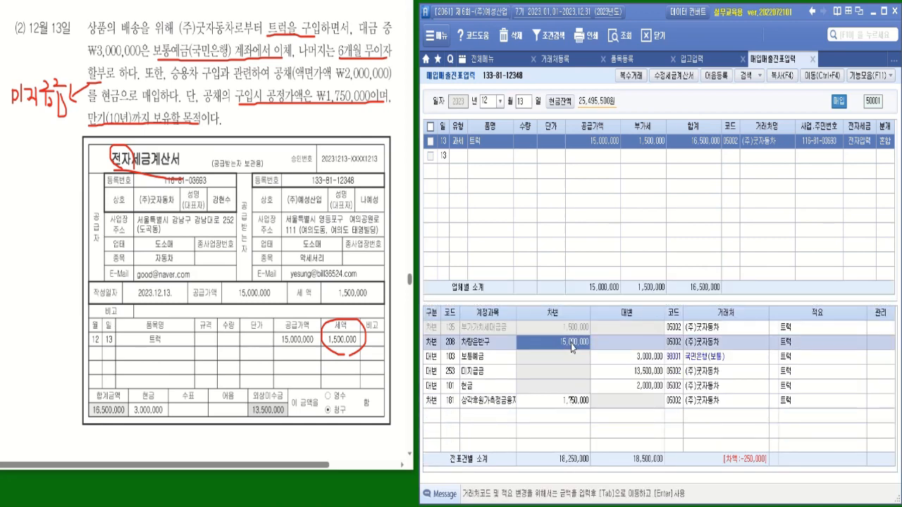
pyautogui.click(571, 345)
pyautogui.moveTo(568, 343); pyautogui.dragTo(577, 343)
pyautogui.write('250')
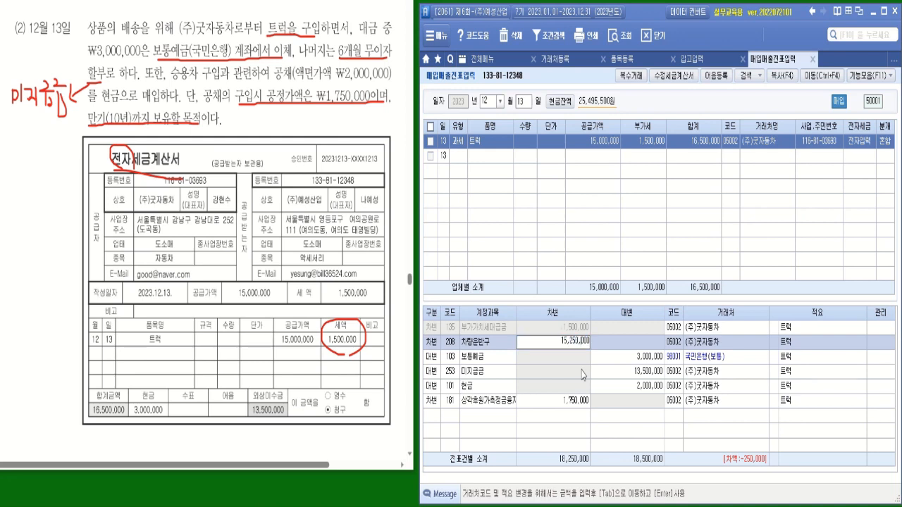
pyautogui.press('Return')
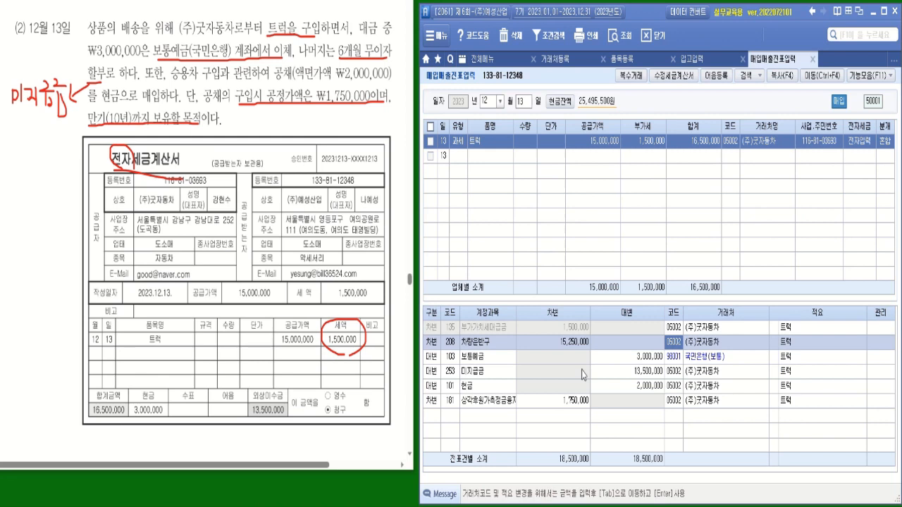
pyautogui.press('Return')
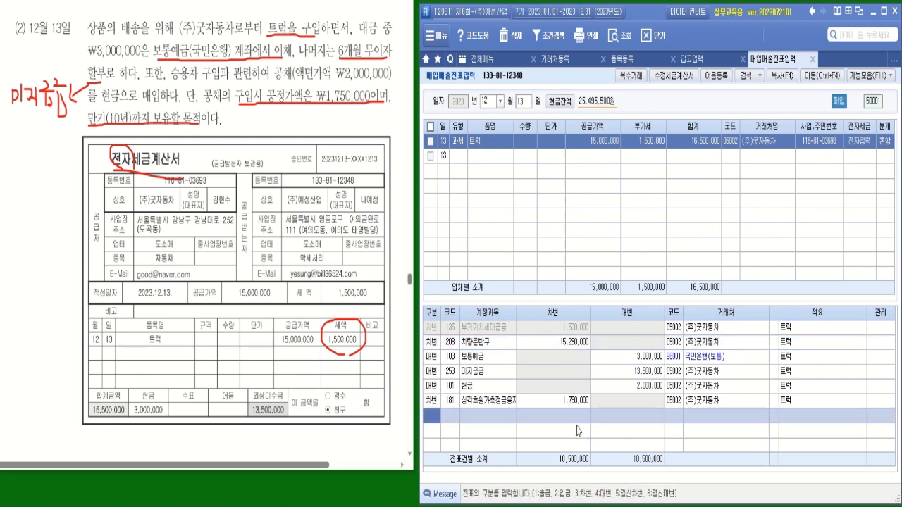
pyautogui.click(566, 345)
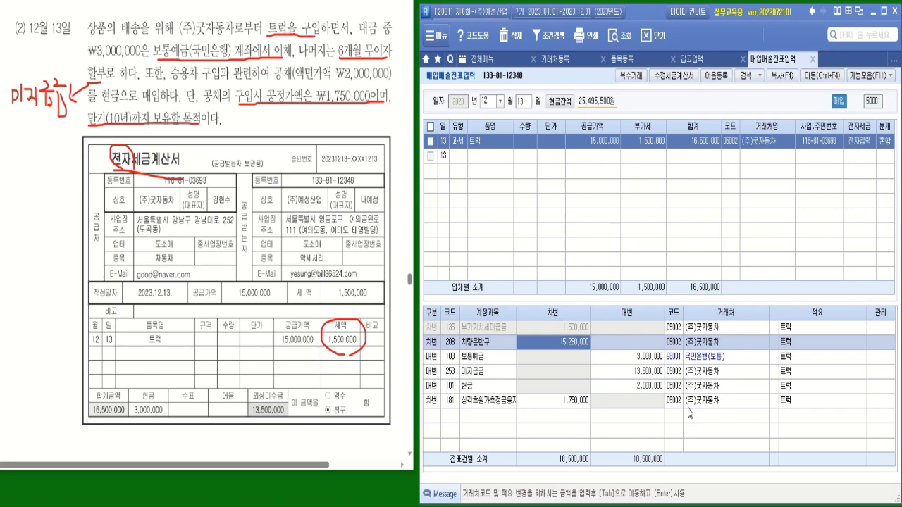
# Examine question (3) 12월 24일 in the exam document, marking its sale type, payment terms, 거래처 and 작성일자 on the 전자세금계산서.
pyautogui.press('pagedown')
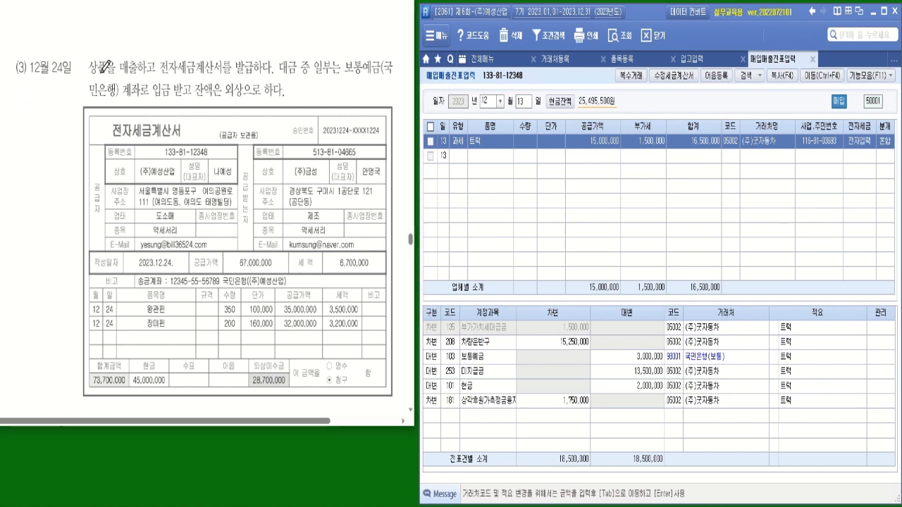
pyautogui.moveTo(95, 74)
pyautogui.mouseDown()
pyautogui.moveTo(92, 54)
pyautogui.moveTo(98, 74)
pyautogui.moveTo(139, 72)
pyautogui.mouseUp()
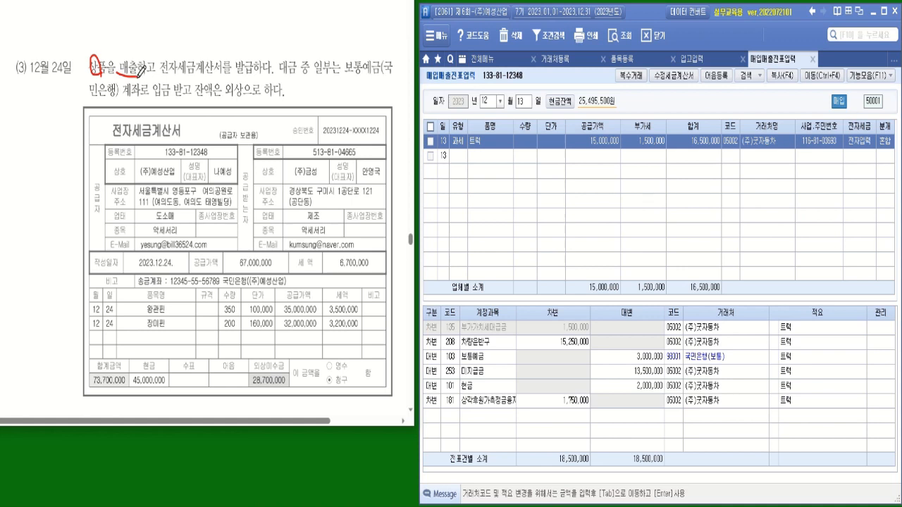
pyautogui.moveTo(133, 139)
pyautogui.mouseDown()
pyautogui.moveTo(112, 141)
pyautogui.moveTo(117, 111)
pyautogui.moveTo(129, 137)
pyautogui.mouseUp()
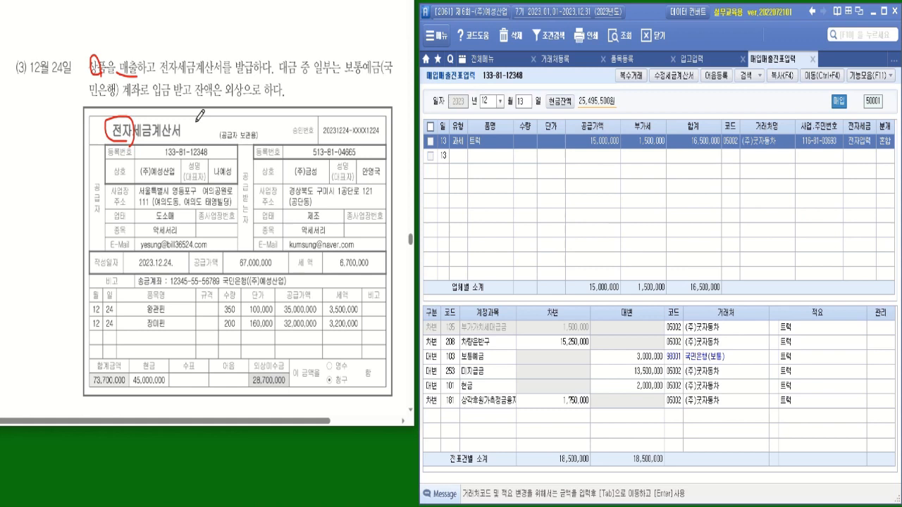
pyautogui.moveTo(154, 97); pyautogui.dragTo(261, 98)
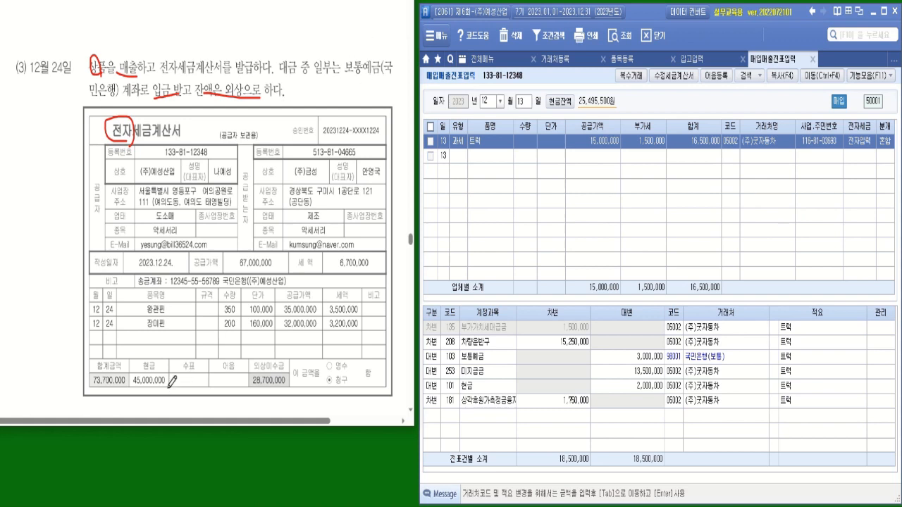
pyautogui.moveTo(176, 386)
pyautogui.mouseDown()
pyautogui.moveTo(133, 386)
pyautogui.moveTo(166, 346)
pyautogui.moveTo(171, 388)
pyautogui.moveTo(165, 352)
pyautogui.moveTo(175, 348)
pyautogui.moveTo(174, 357)
pyautogui.mouseUp()
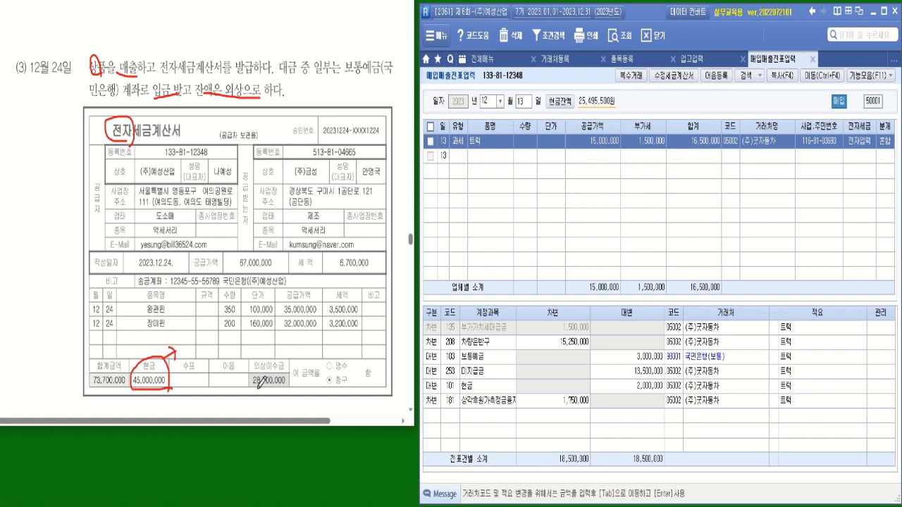
pyautogui.moveTo(250, 387); pyautogui.dragTo(283, 387)
pyautogui.moveTo(324, 173)
pyautogui.mouseDown()
pyautogui.moveTo(297, 181)
pyautogui.moveTo(297, 162)
pyautogui.moveTo(325, 168)
pyautogui.mouseUp()
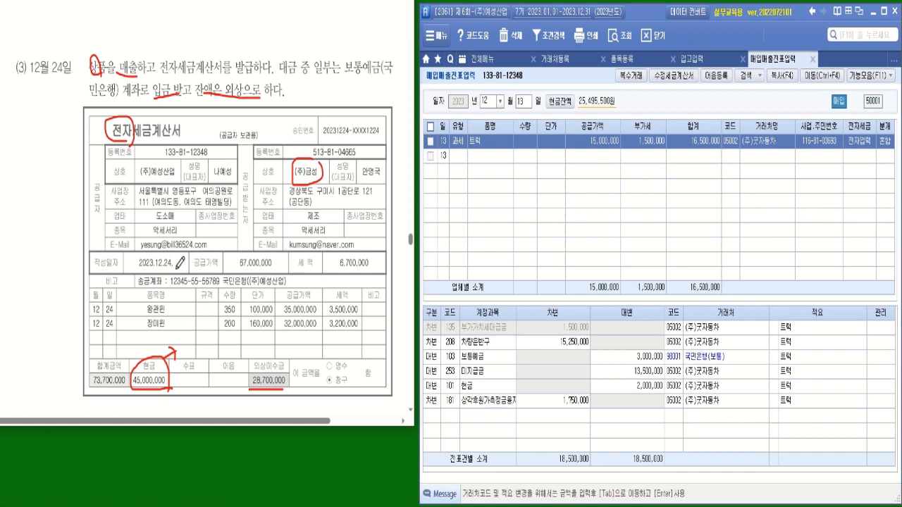
pyautogui.moveTo(177, 261)
pyautogui.mouseDown()
pyautogui.moveTo(151, 270)
pyautogui.moveTo(150, 253)
pyautogui.moveTo(182, 266)
pyautogui.mouseUp()
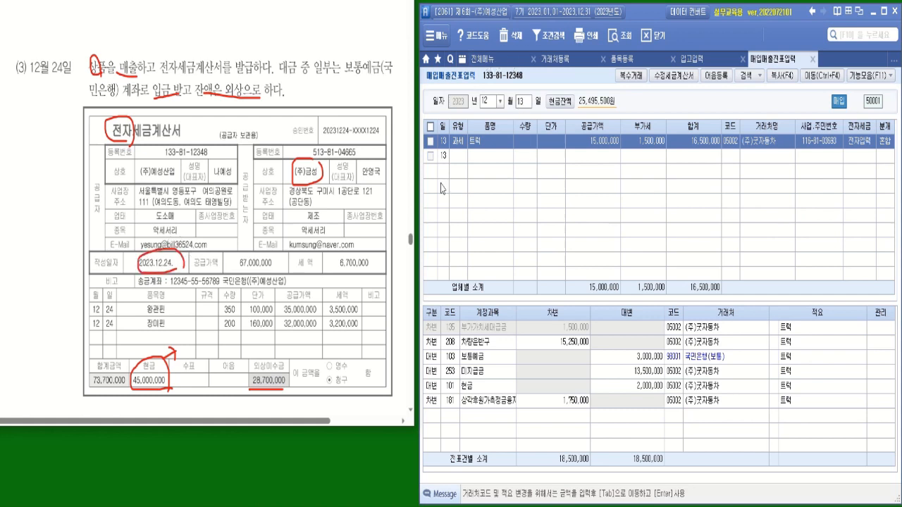
# Open 출고입력 under 판매관리 and set its date to 12월 24일.
pyautogui.click(425, 58)
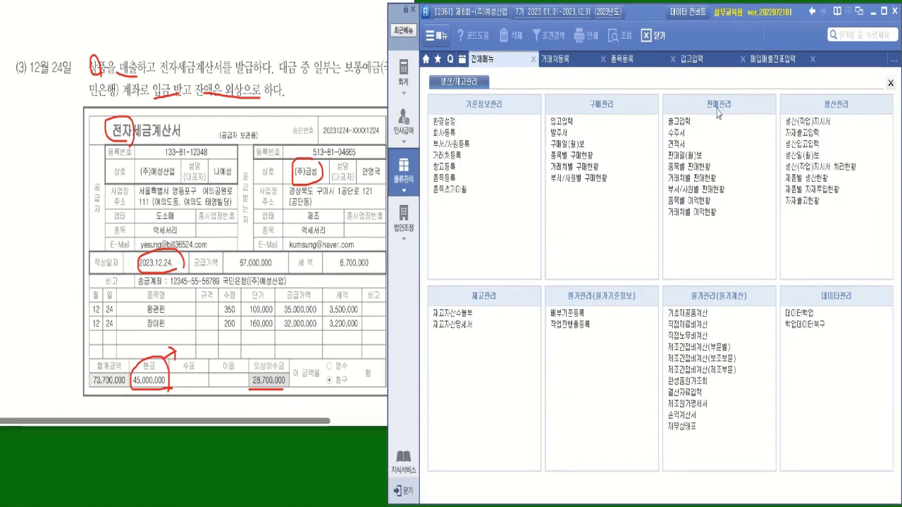
pyautogui.click(679, 126)
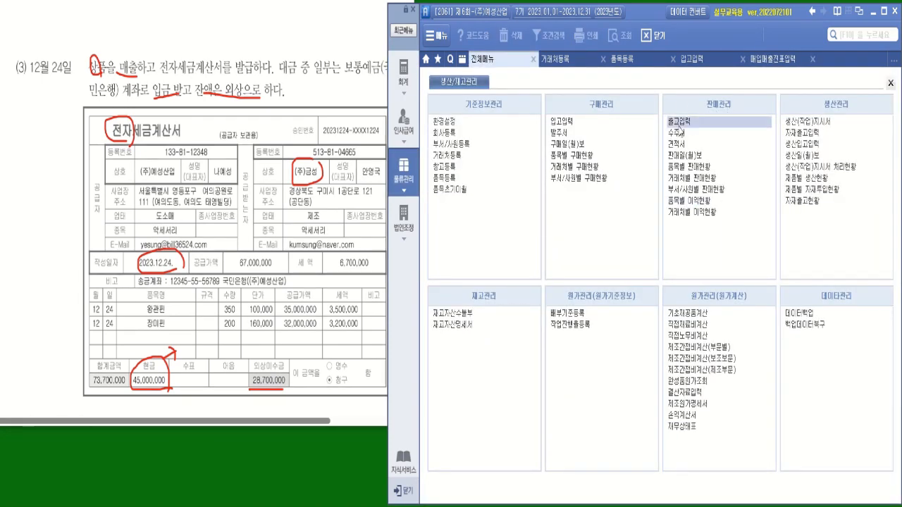
pyautogui.click(681, 131)
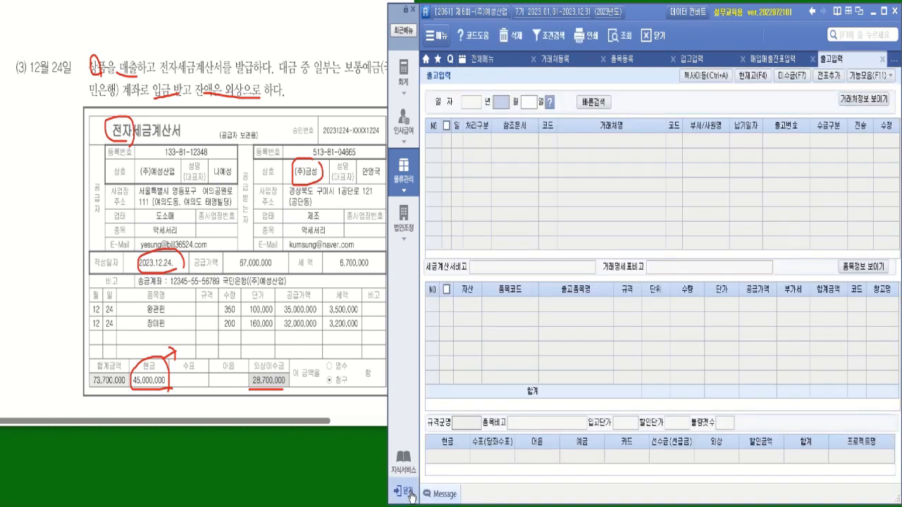
pyautogui.write('12')
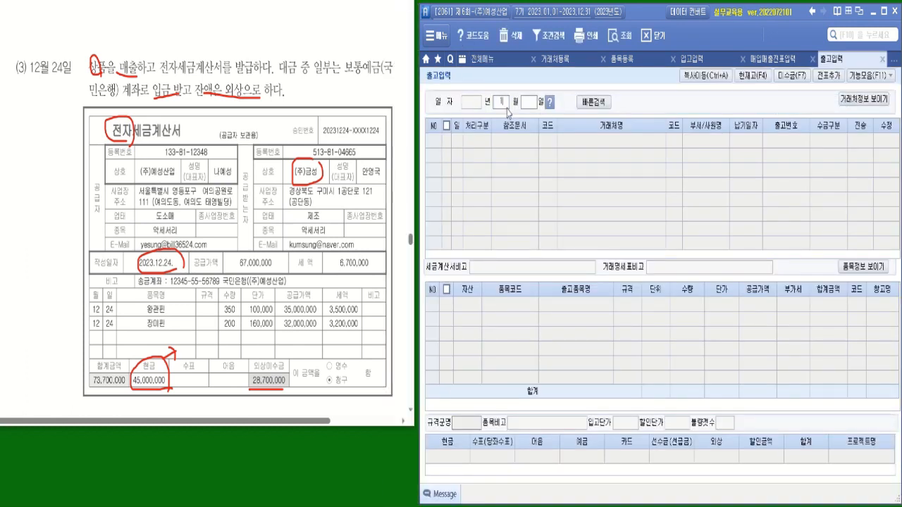
pyautogui.press('Return')
pyautogui.write('24')
pyautogui.press('Return')
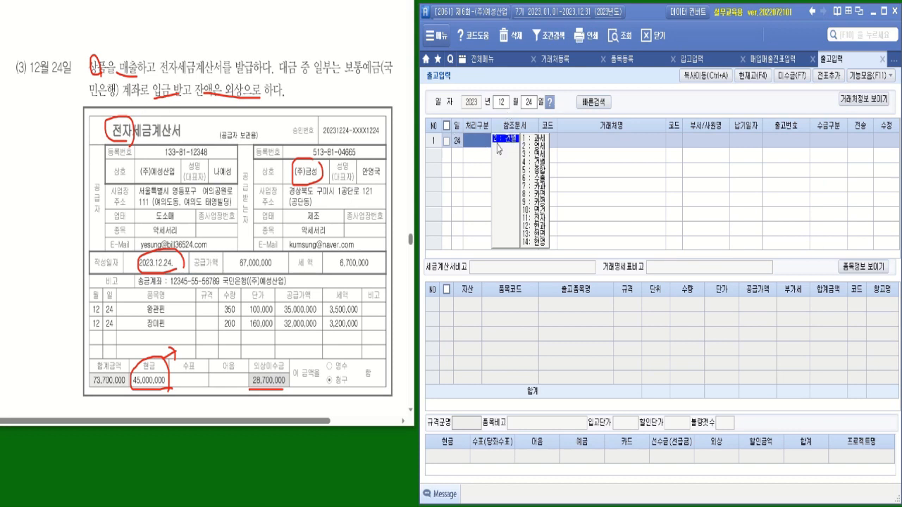
# Start the 12월 24일 출고 slip with 처리구분 건별과세 and (주)금성 as its 거래처.
pyautogui.press('Return')
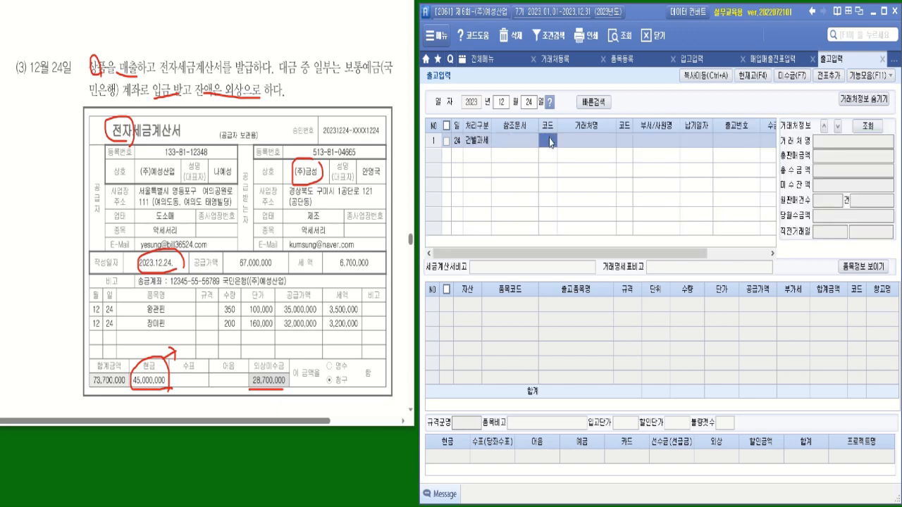
pyautogui.write('금성')
pyautogui.press('Return')
pyautogui.click(637, 372)
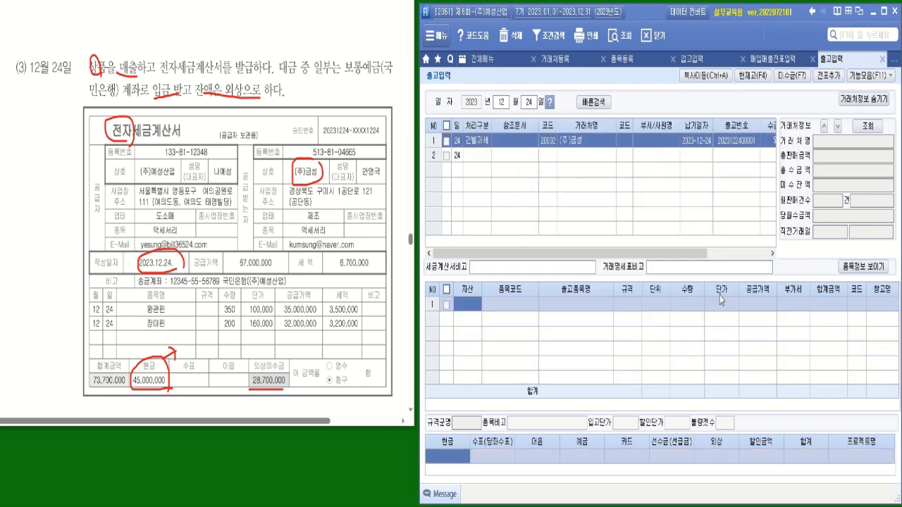
# Set the 수금구분 of the 12월 24일 (주)금성 slip to 혼합.
pyautogui.click(863, 100)
pyautogui.click(833, 143)
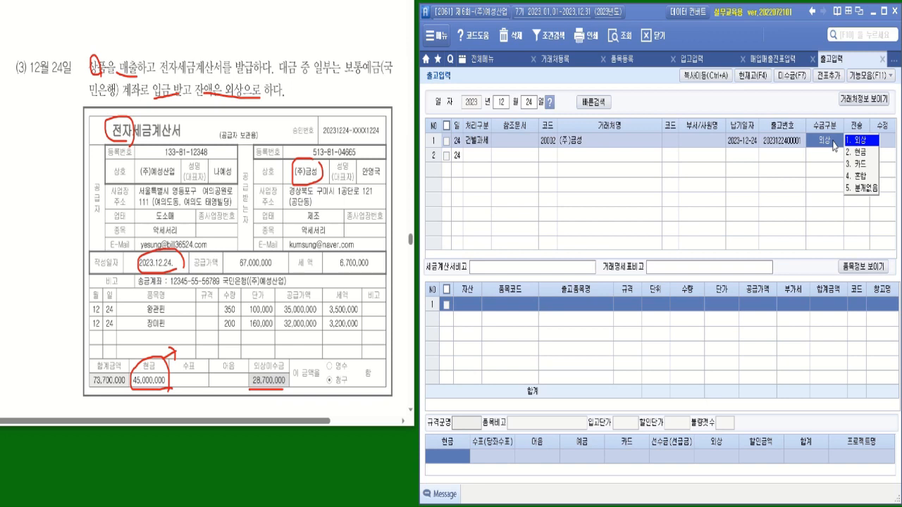
pyautogui.click(860, 179)
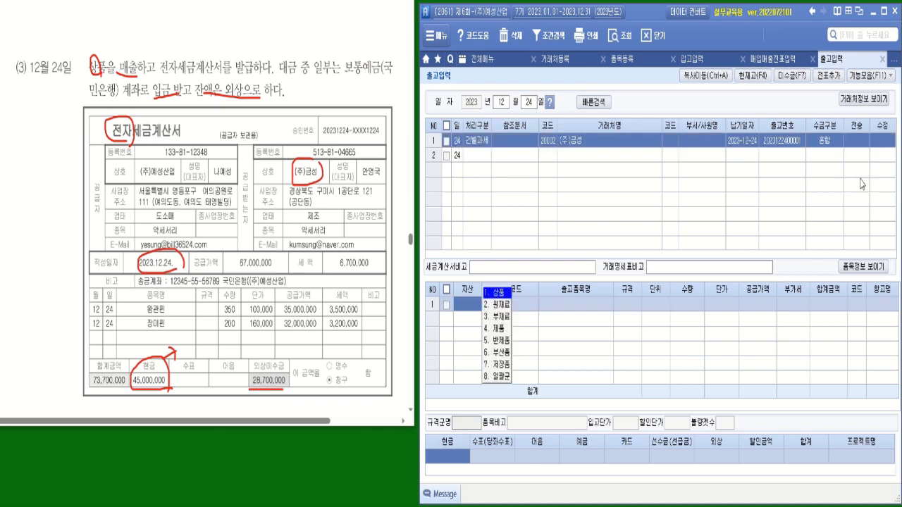
# Add the 상품 item 왕관핀 to the slip with 수량 350 and 단가 100,000.
pyautogui.click(503, 293)
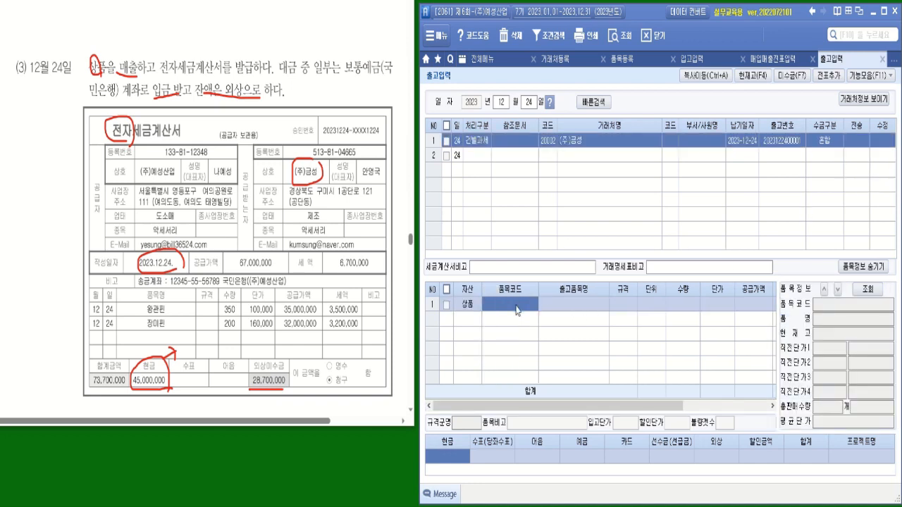
pyautogui.doubleClick(516, 310)
pyautogui.click(616, 356)
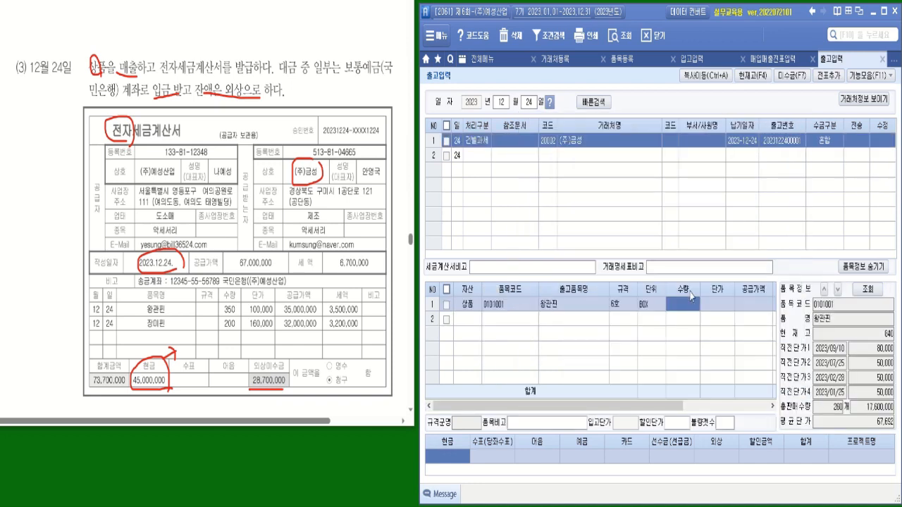
pyautogui.write('350')
pyautogui.press('Return')
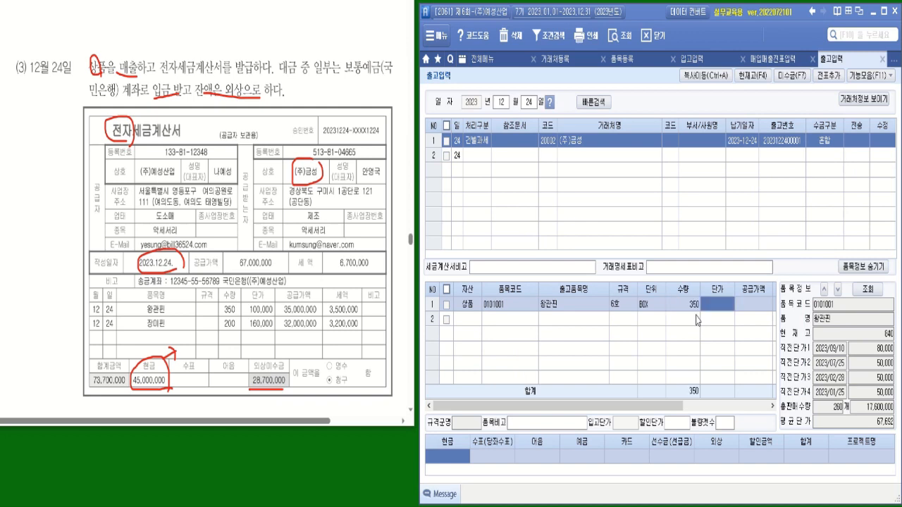
pyautogui.write('1000000')
pyautogui.press('Return')
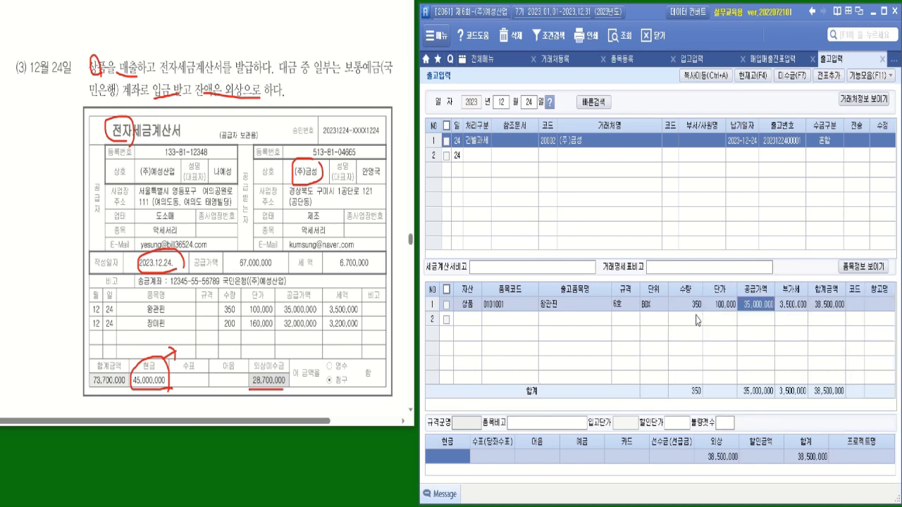
# Add 장미핀 as the second 상품 item with 수량 200 and 단가 160,000.
pyautogui.press('Return')
pyautogui.press('Return')
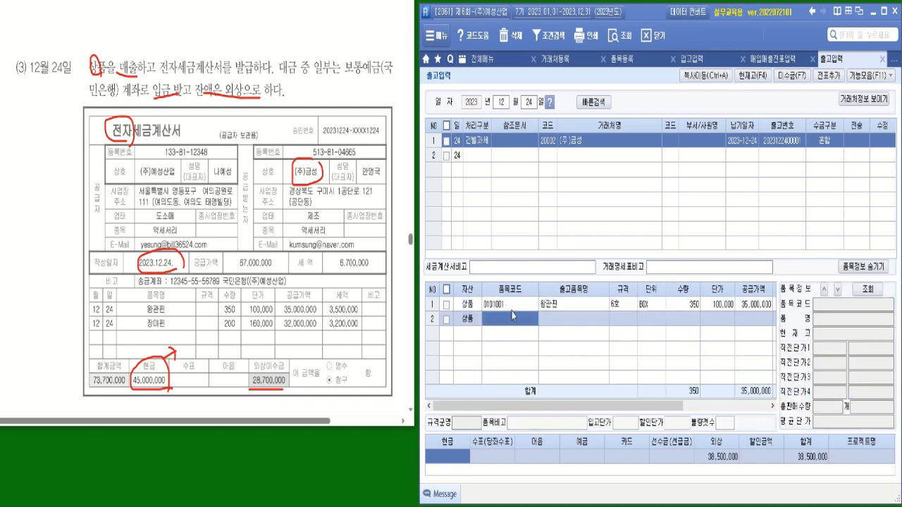
pyautogui.press('F2')
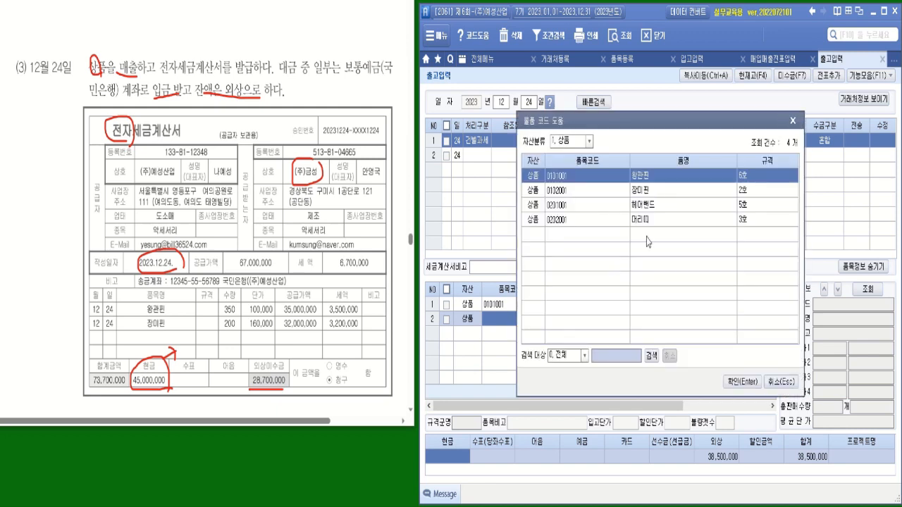
pyautogui.doubleClick(655, 191)
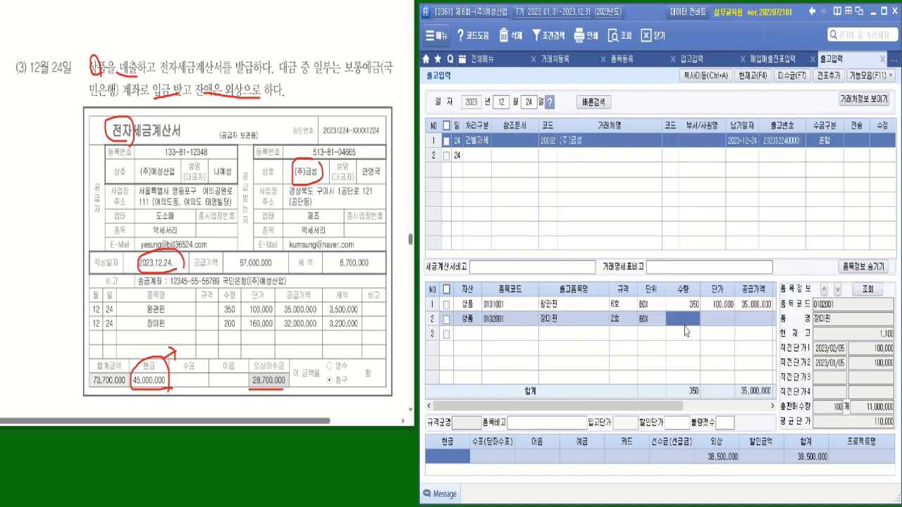
pyautogui.write('200')
pyautogui.press('Return')
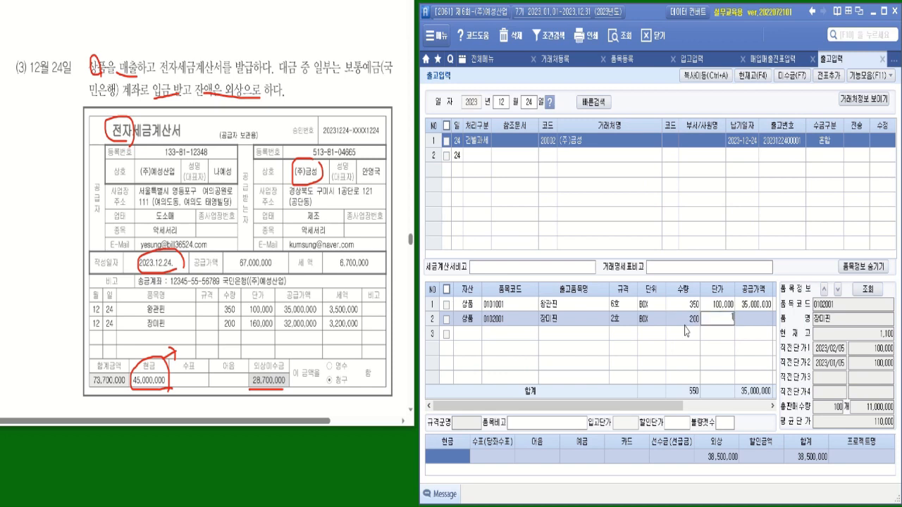
pyautogui.write('160,000')
pyautogui.press('Return')
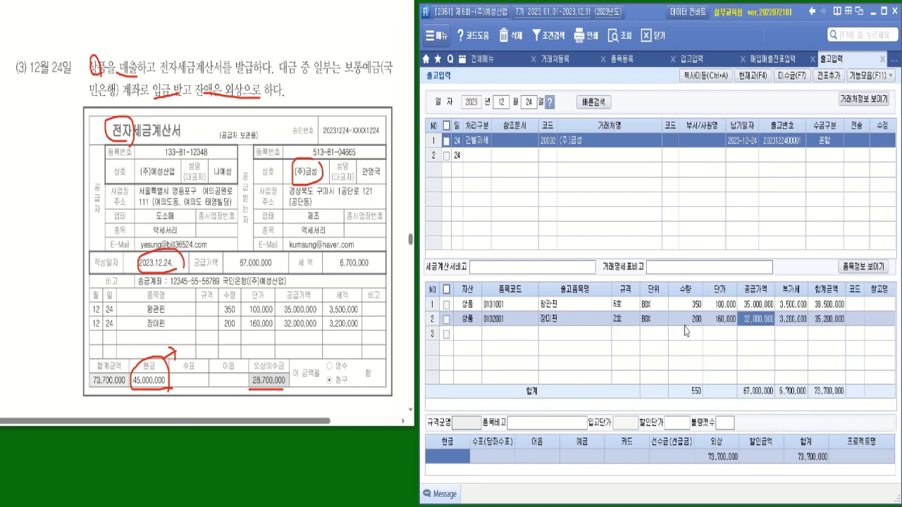
# Enter 45,000,000 as the 예금 portion of the slip's payment.
pyautogui.click(583, 460)
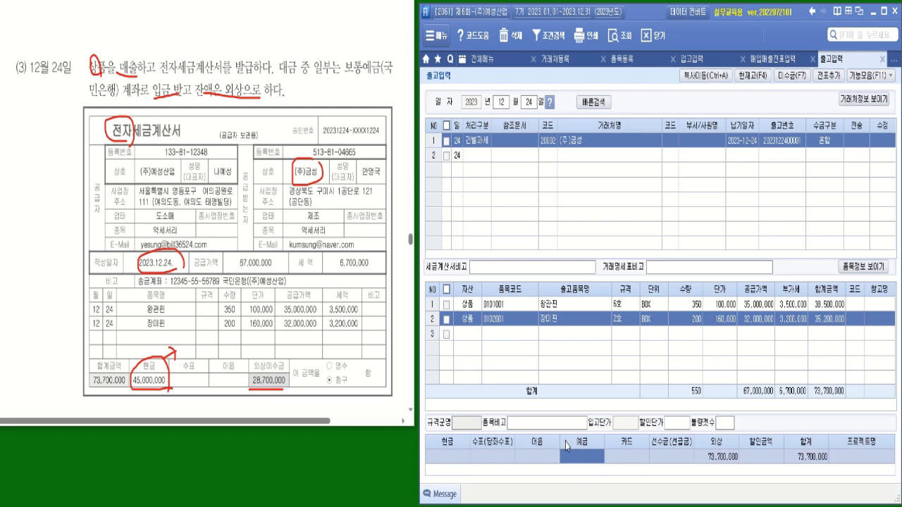
pyautogui.write('45000000')
pyautogui.press('Return')
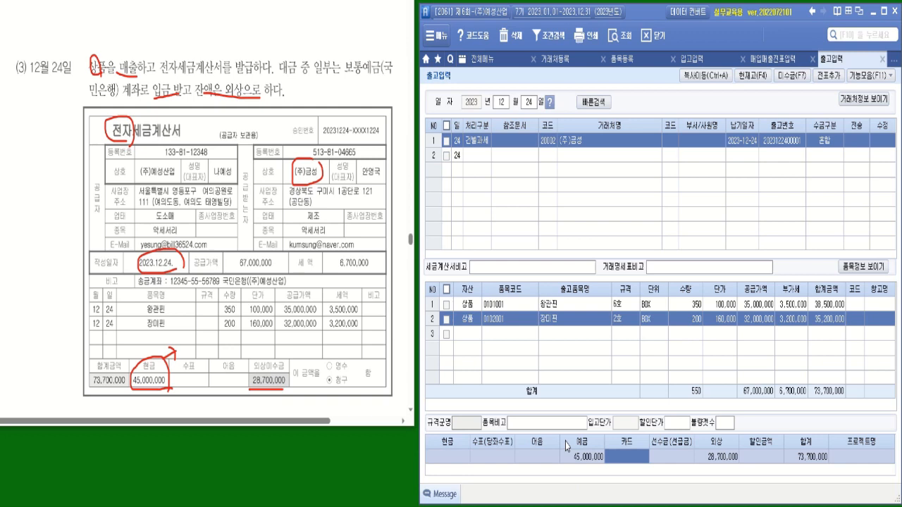
# Select the 12월 24일 (주)금성 slip and transmit it to 매입매출전표입력.
pyautogui.click(448, 140)
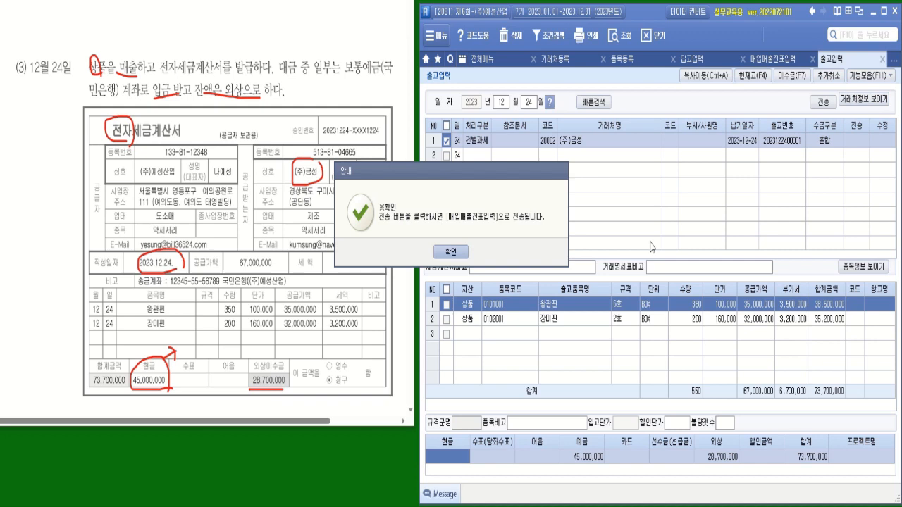
pyautogui.click(464, 252)
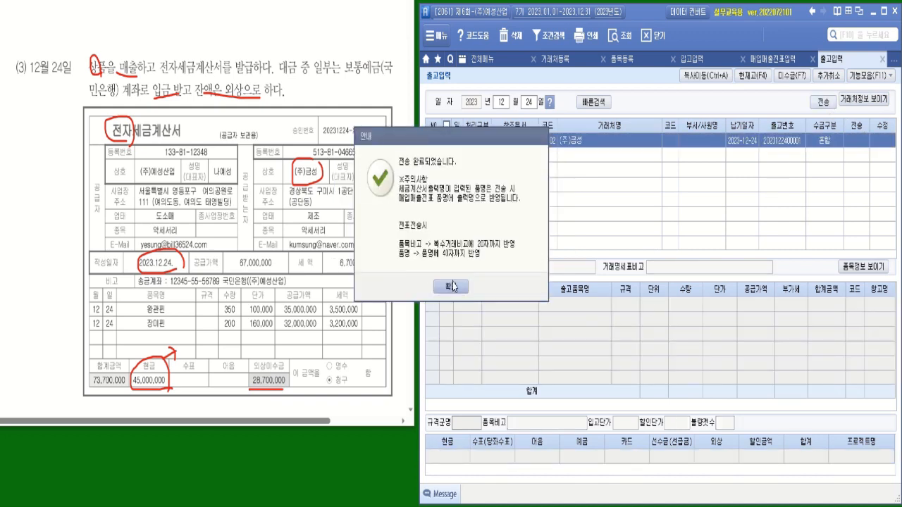
pyautogui.click(454, 287)
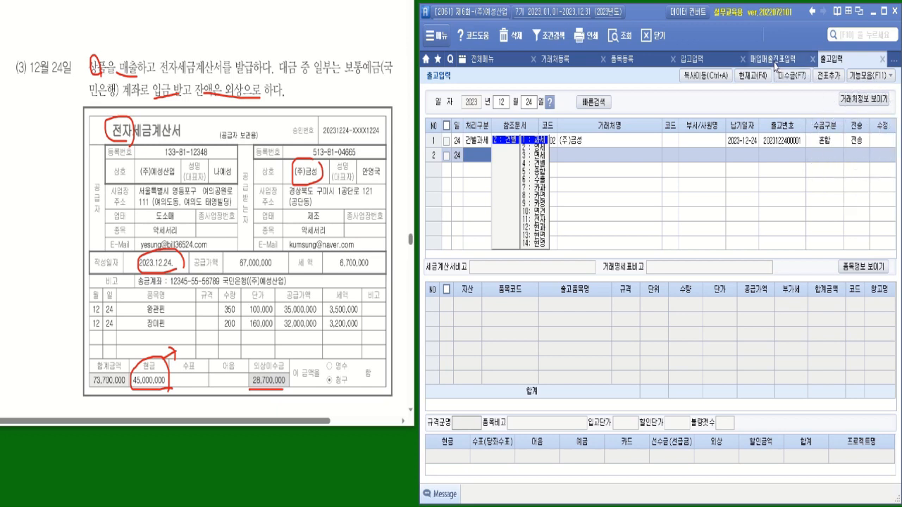
# Bring up the 12월 24일 entries in 매입매출전표입력 and set the 왕관핀외 sale's 전자세금 to 전자입력.
pyautogui.click(776, 60)
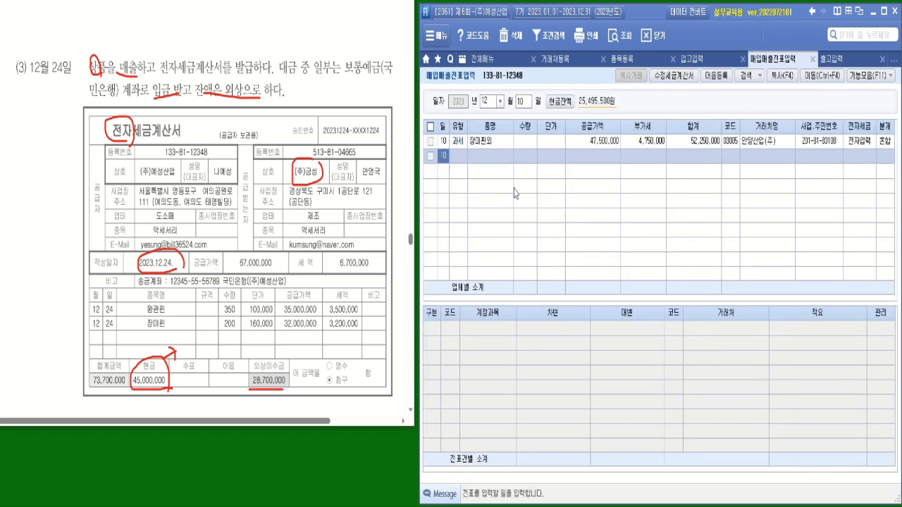
pyautogui.write('24')
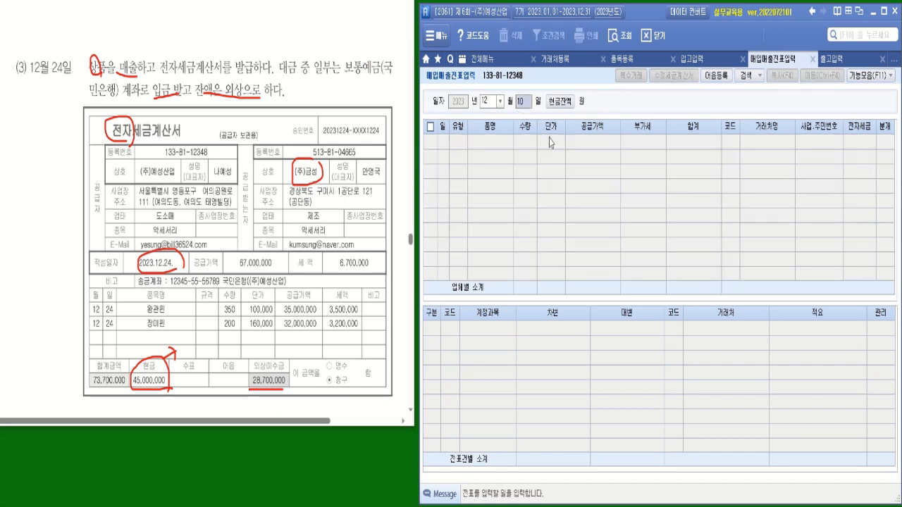
pyautogui.press('Return')
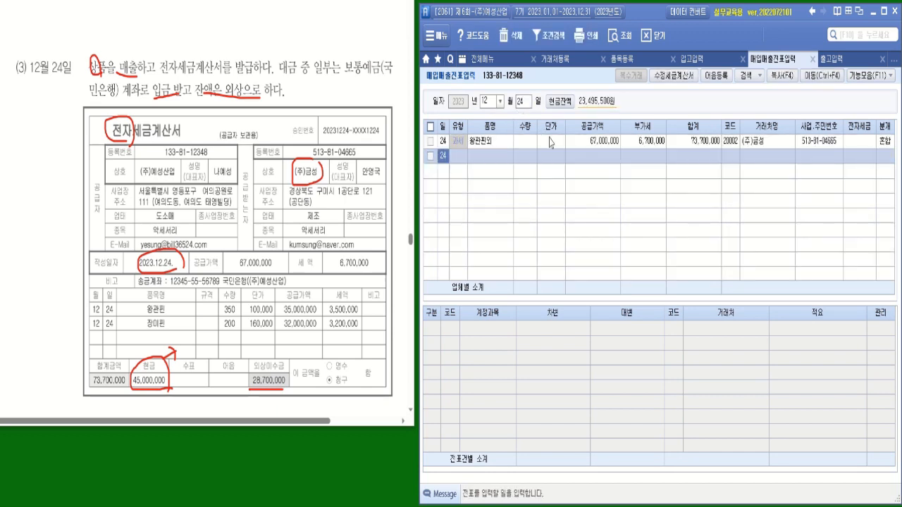
pyautogui.click(866, 141)
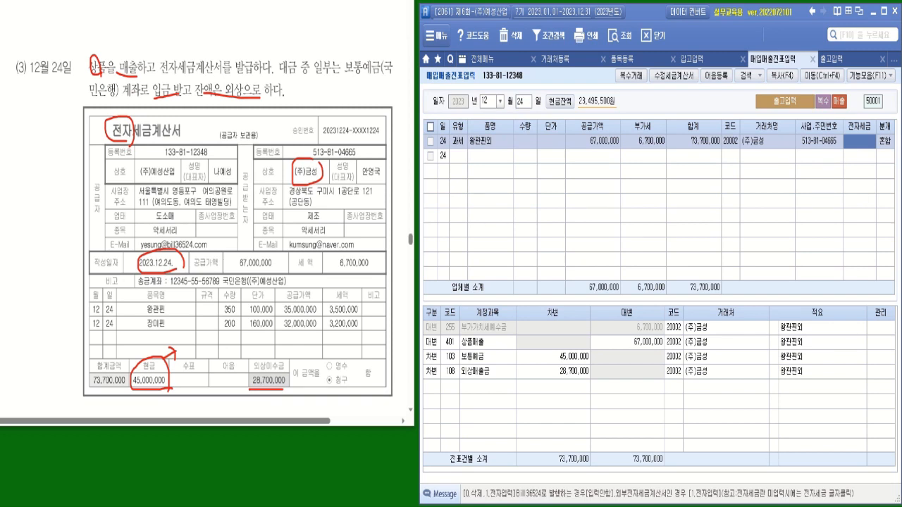
pyautogui.write('1')
pyautogui.press('Return')
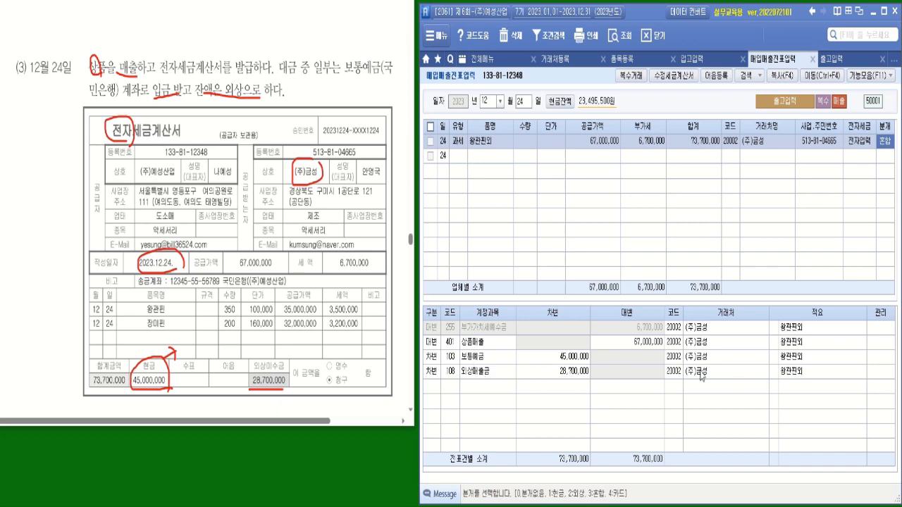
# Change the 거래처 of the 보통예금 journal line to 국민은행(보통).
pyautogui.click(670, 357)
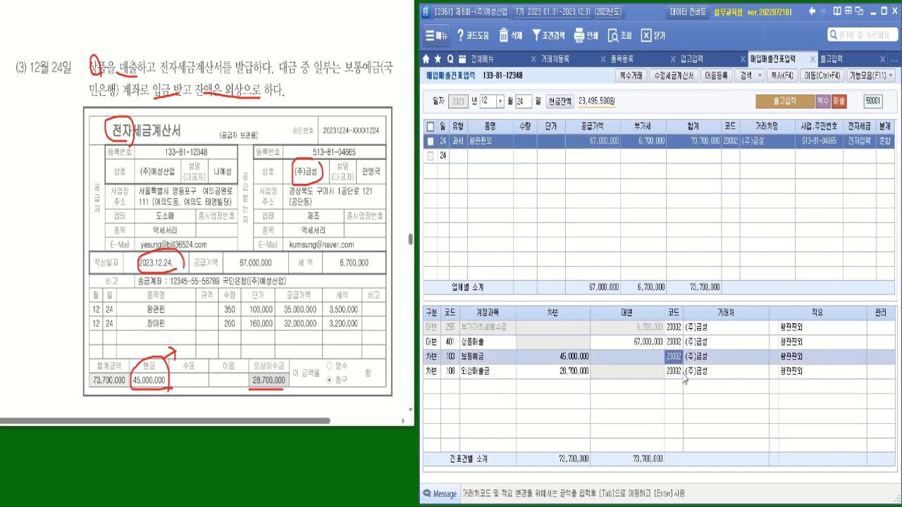
pyautogui.write('국민')
pyautogui.press('Return')
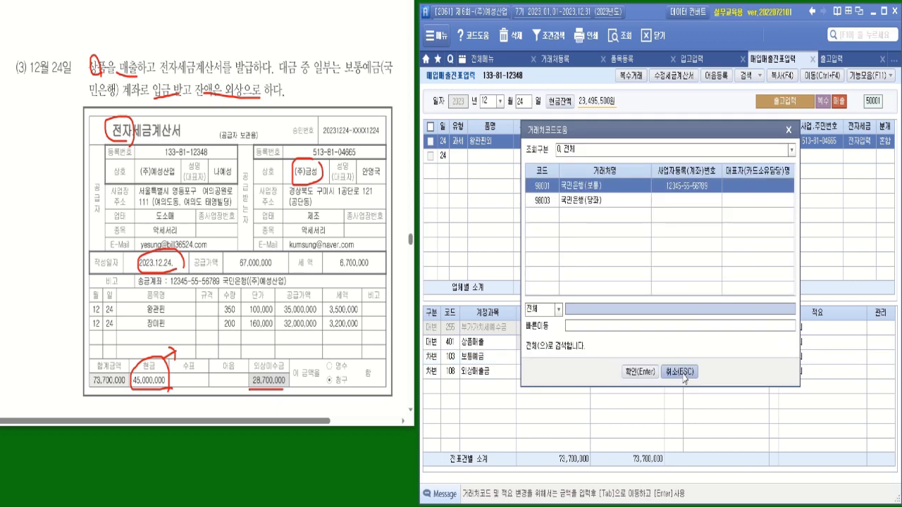
pyautogui.click(652, 374)
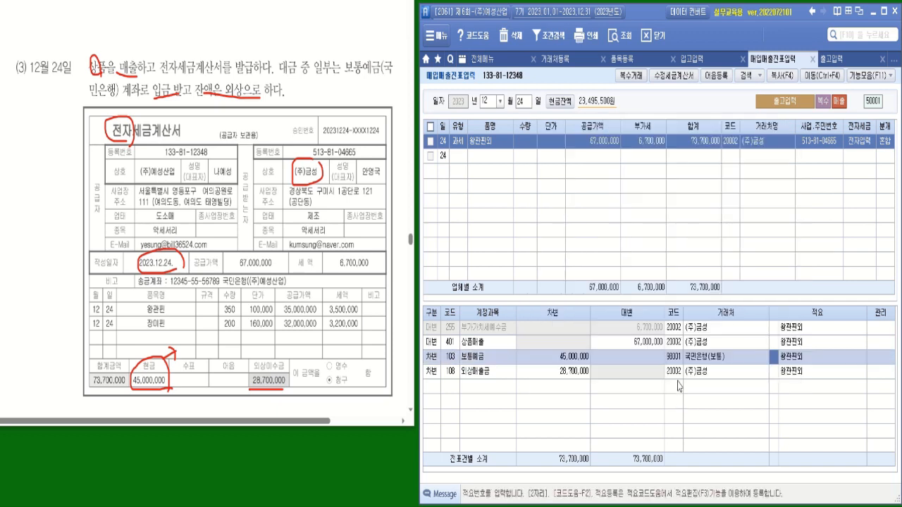
pyautogui.click(678, 372)
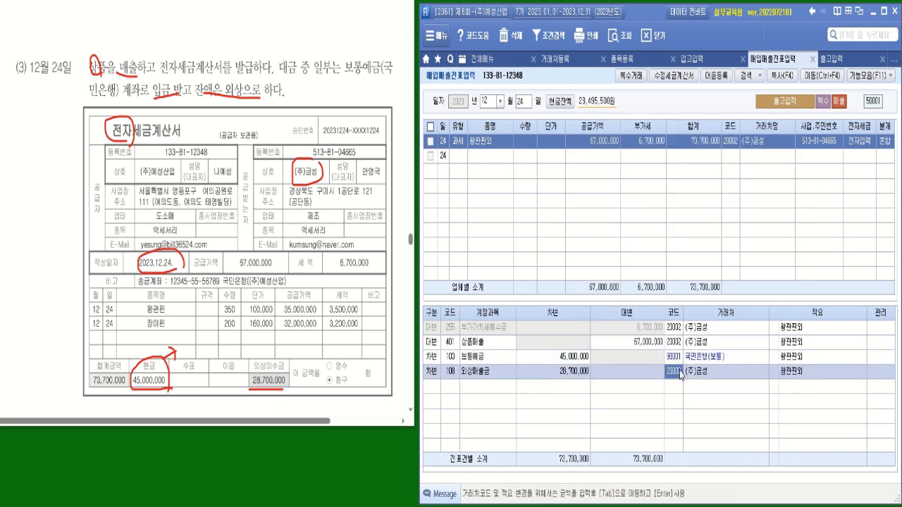
pyautogui.click(679, 372)
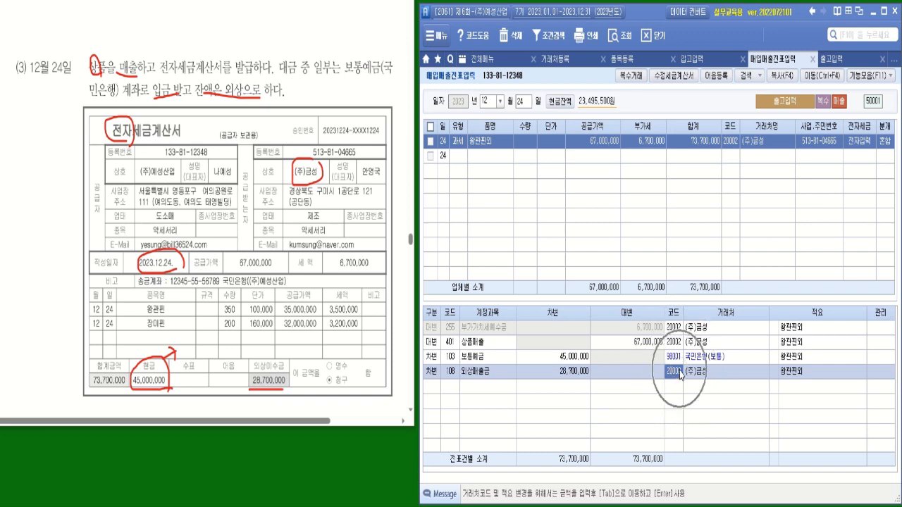
pyautogui.click(679, 373)
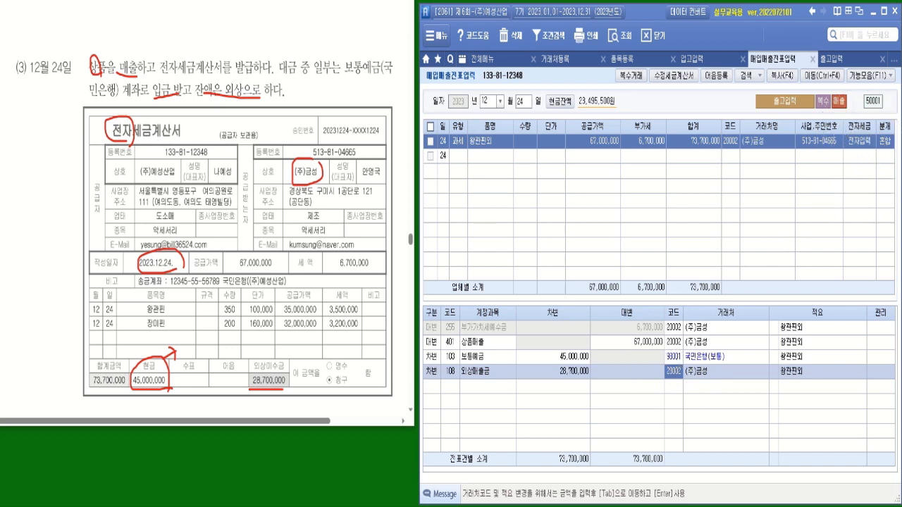
# Examine question (4) 12월 30일 in the exam document, marking its cash sale, 현금영수증 wording and 부가세 on the receipt.
pyautogui.press('pagedown')
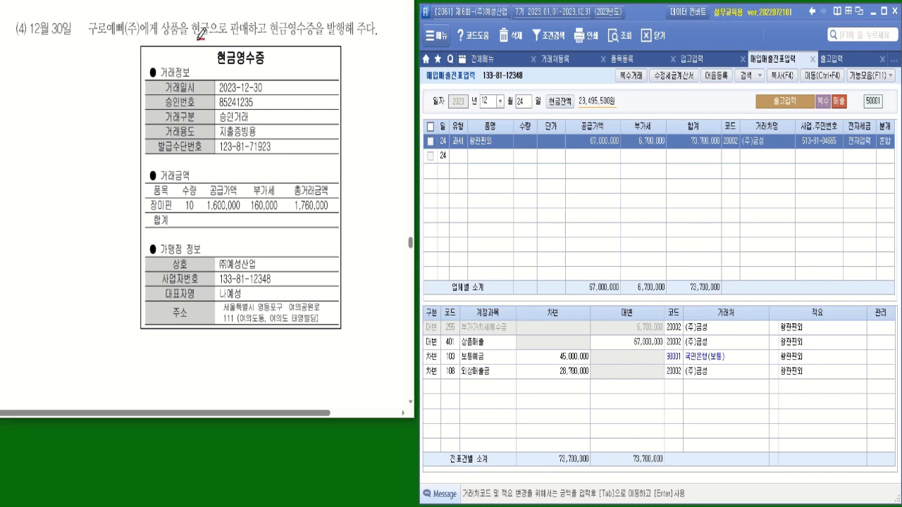
pyautogui.moveTo(206, 41)
pyautogui.mouseDown()
pyautogui.moveTo(196, 16)
pyautogui.moveTo(208, 40)
pyautogui.moveTo(373, 35)
pyautogui.mouseUp()
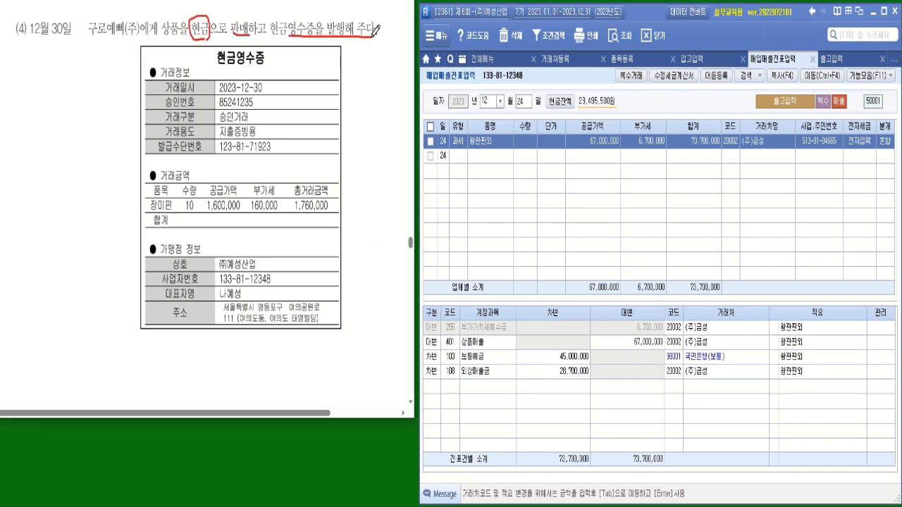
pyautogui.moveTo(281, 217)
pyautogui.mouseDown()
pyautogui.moveTo(252, 211)
pyautogui.moveTo(255, 184)
pyautogui.moveTo(281, 208)
pyautogui.mouseUp()
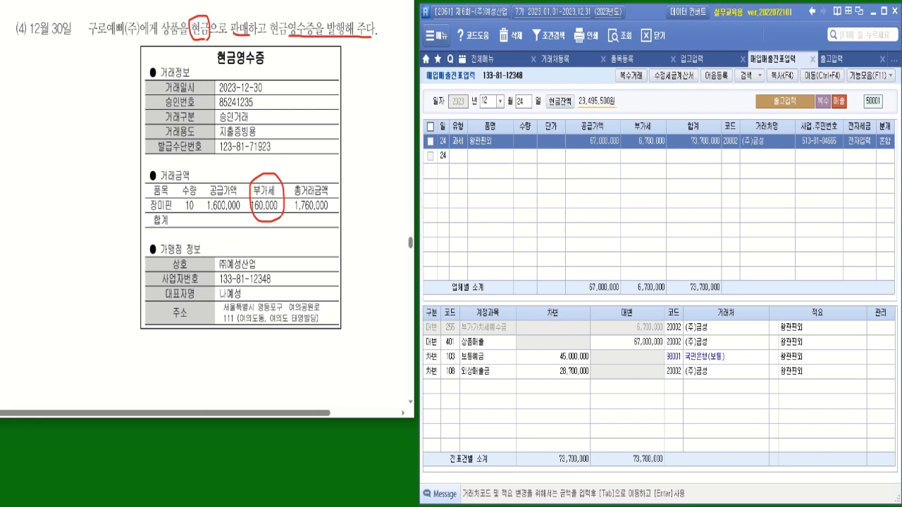
# Return to 출고입력, set its date to 12월 30일 and start a slip with 처리구분 건별현과.
pyautogui.click(835, 64)
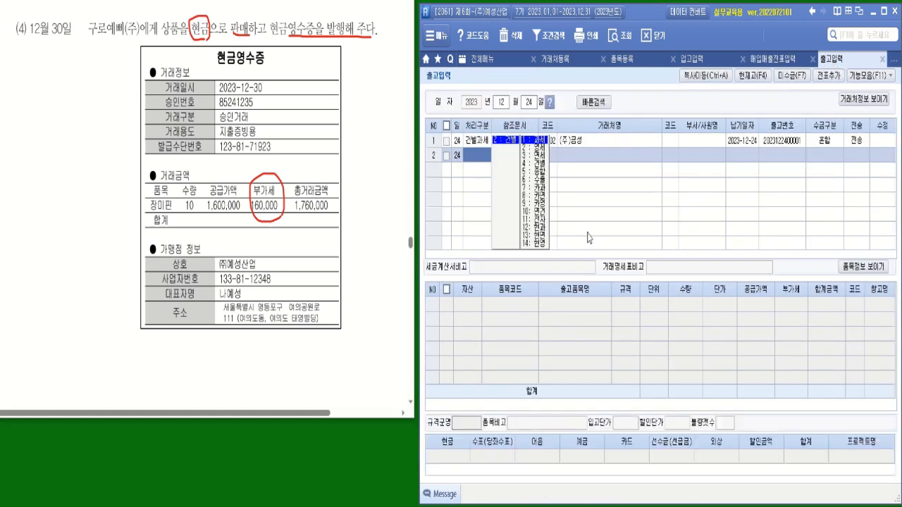
pyautogui.click(529, 102)
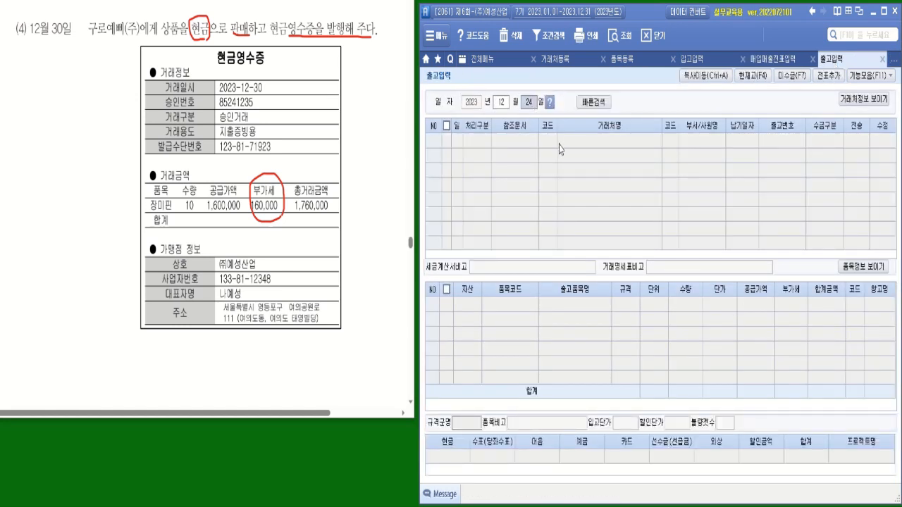
pyautogui.write('30')
pyautogui.press('Return')
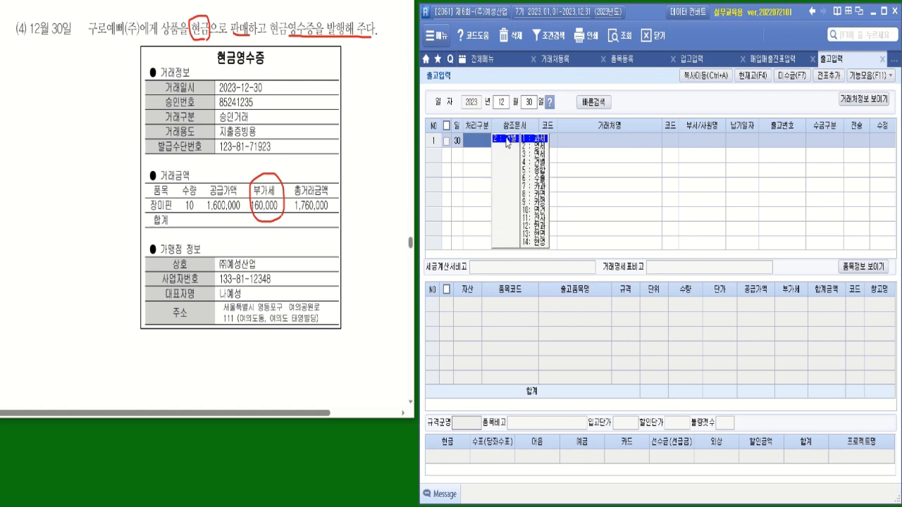
pyautogui.click(544, 227)
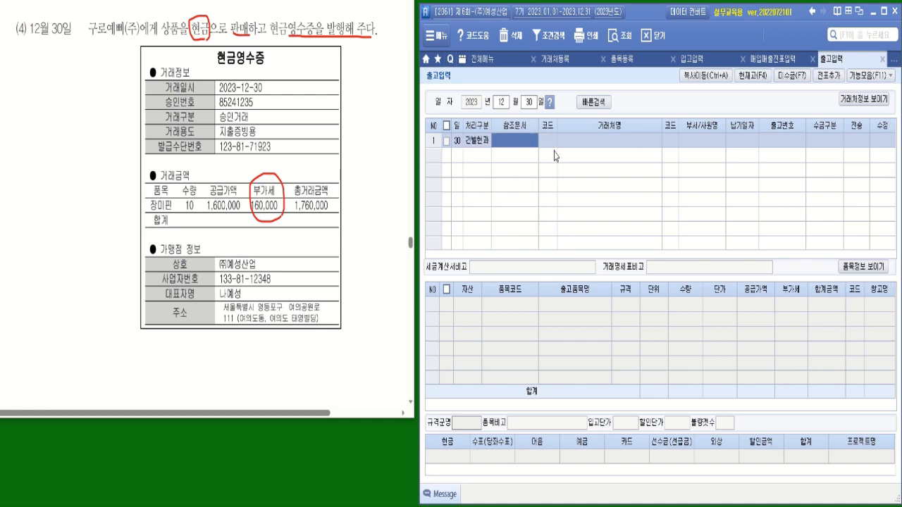
pyautogui.press('Return')
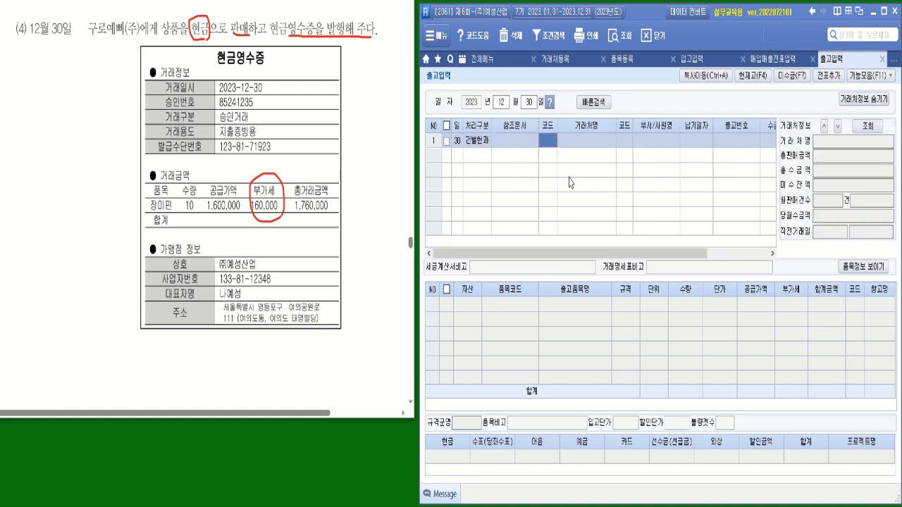
# Set the 12월 30일 slip's 거래처 to 구로예삐(주) and hide the 거래처정보 details.
pyautogui.write('구로')
pyautogui.press('Return')
pyautogui.doubleClick(569, 181)
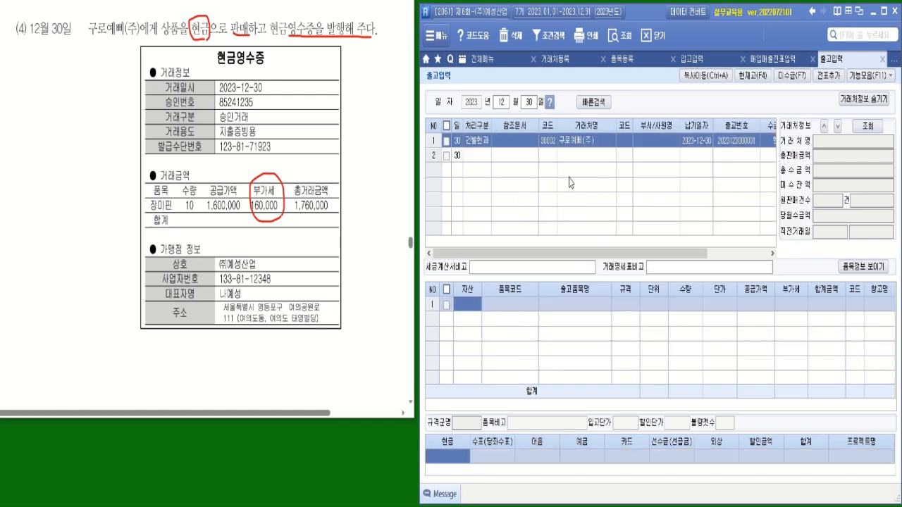
pyautogui.click(862, 100)
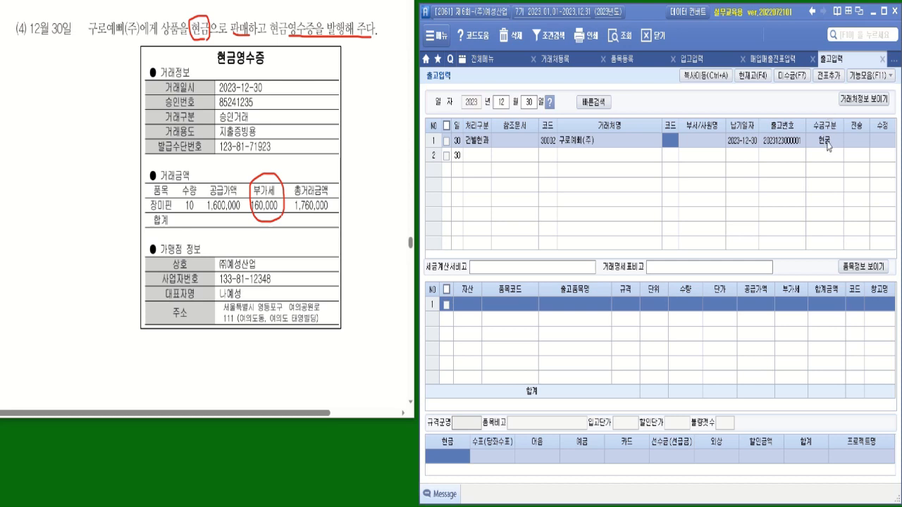
# Add the 상품 item 장미핀 to the slip's item lines, marking the item and its quantity on the receipt.
pyautogui.click(470, 307)
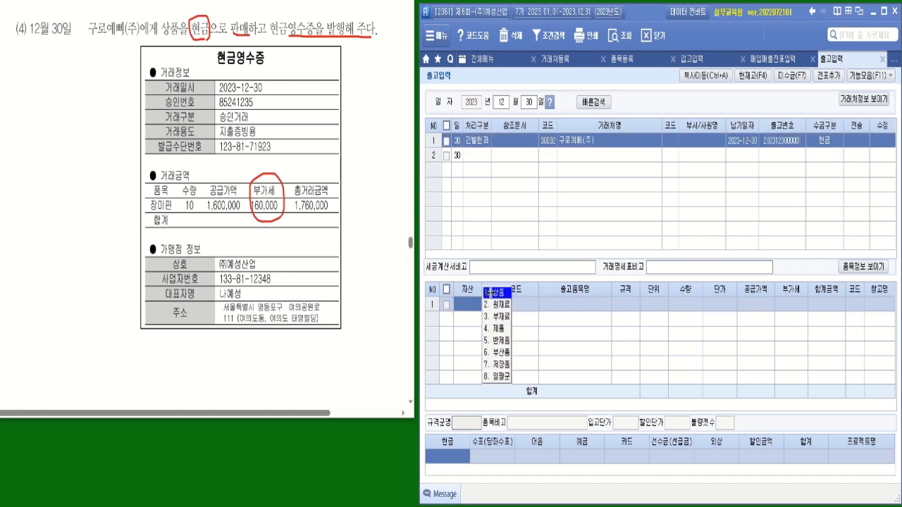
pyautogui.click(493, 293)
pyautogui.press('Return')
pyautogui.press('Return')
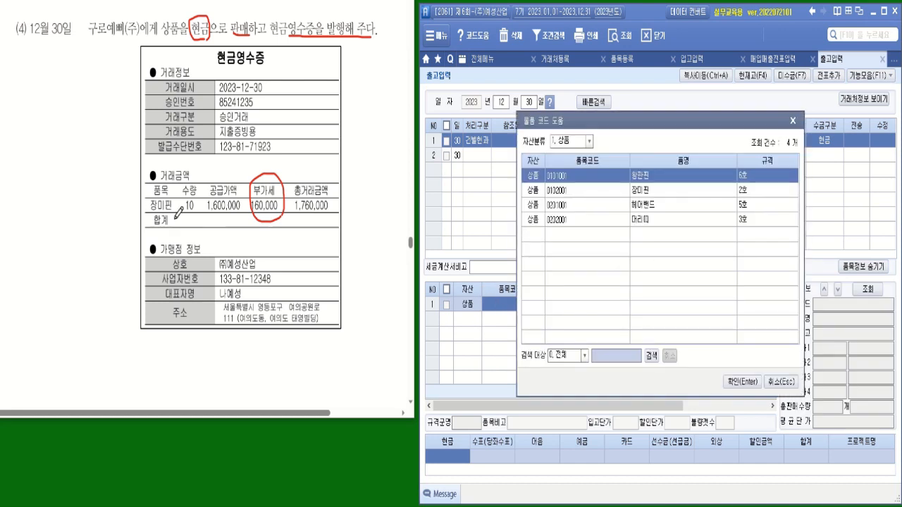
pyautogui.moveTo(177, 206)
pyautogui.mouseDown()
pyautogui.moveTo(158, 213)
pyautogui.moveTo(148, 203)
pyautogui.moveTo(206, 211)
pyautogui.mouseUp()
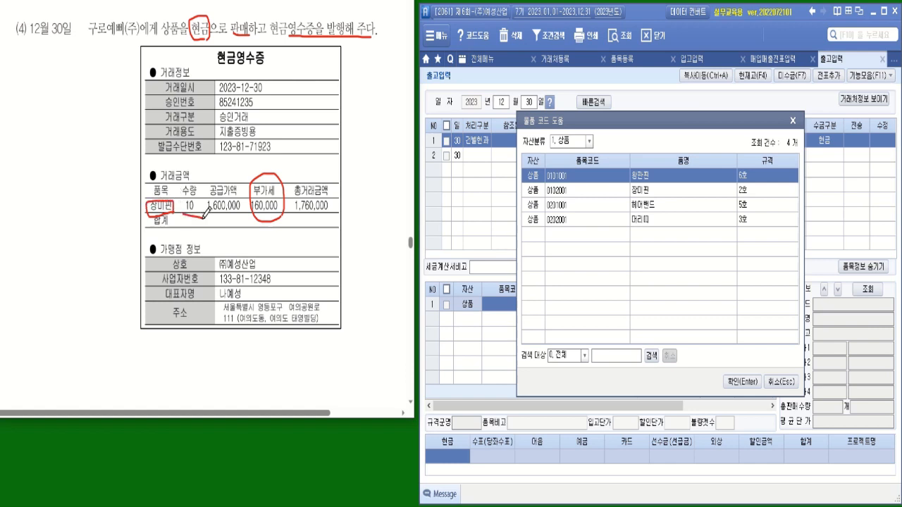
pyautogui.click(640, 195)
pyautogui.doubleClick(640, 195)
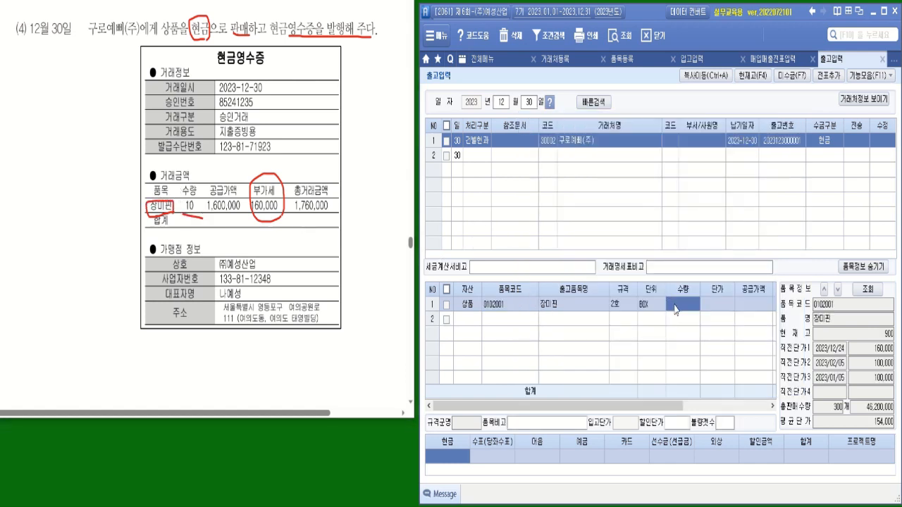
# Set the 장미핀 line's 수량 to 10 and its 단가 to 160,000.
pyautogui.write('10')
pyautogui.press('Return')
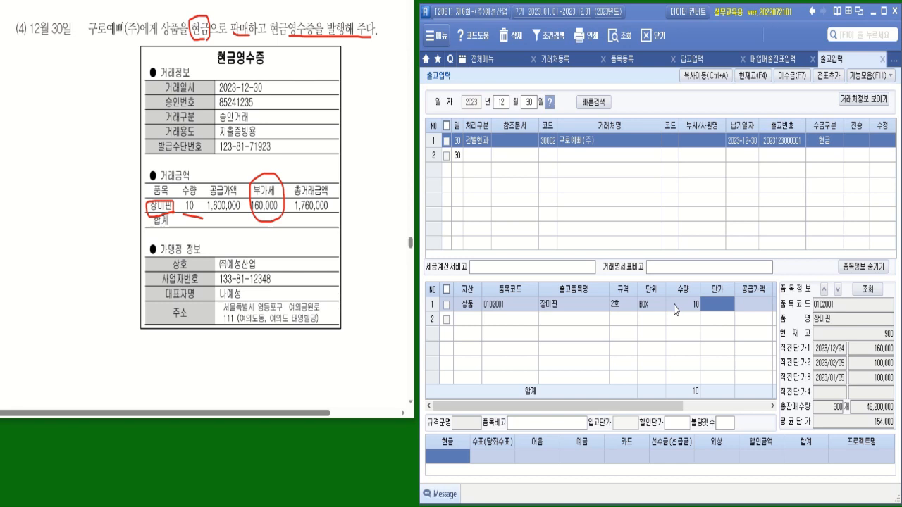
pyautogui.write('1600000')
pyautogui.press('Return')
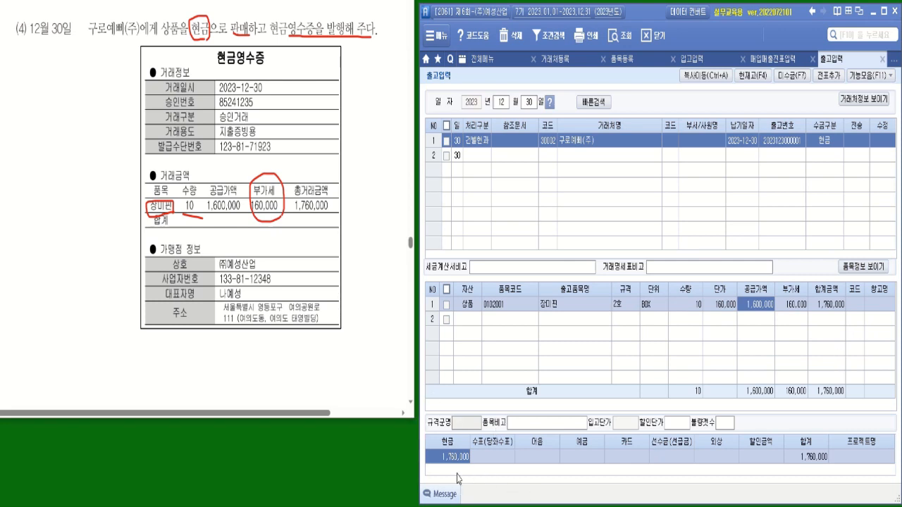
# Select the 구로예삐(주) slip and transmit it to 매입매출전표입력 as a voucher.
pyautogui.click(445, 141)
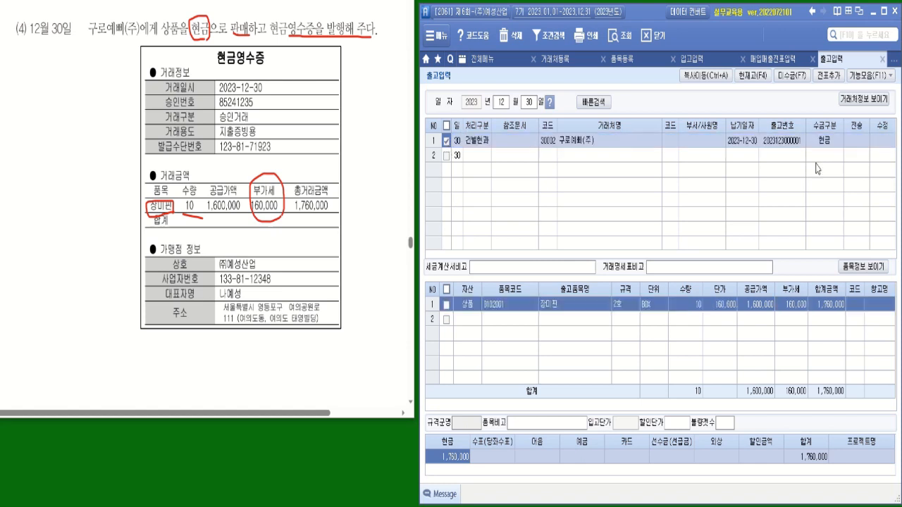
pyautogui.click(827, 76)
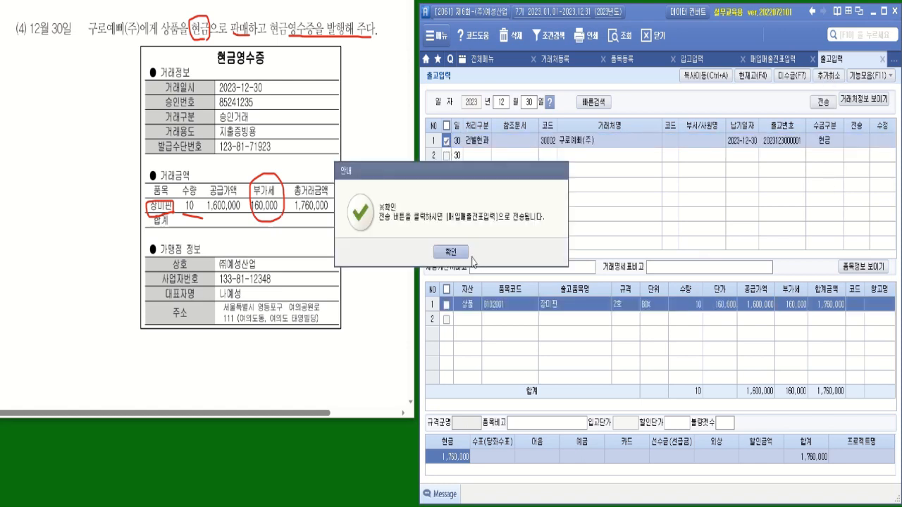
pyautogui.click(451, 252)
pyautogui.click(823, 102)
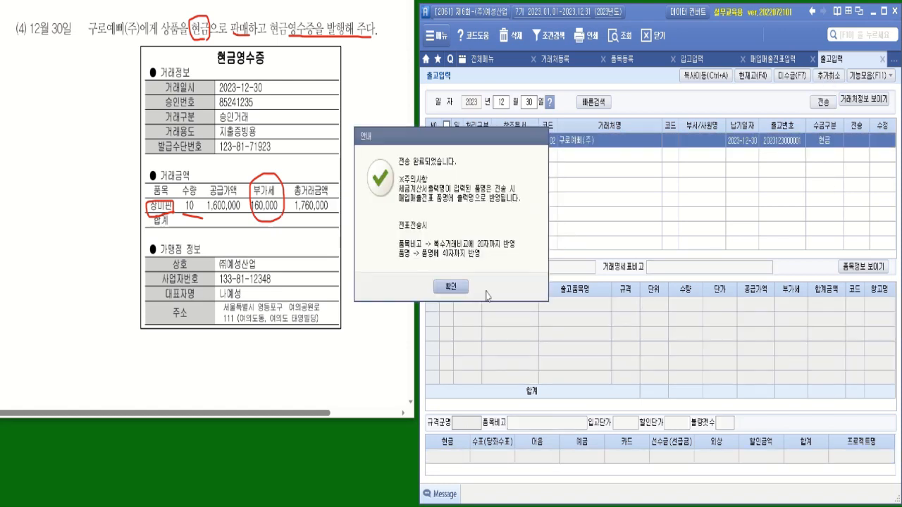
pyautogui.click(456, 287)
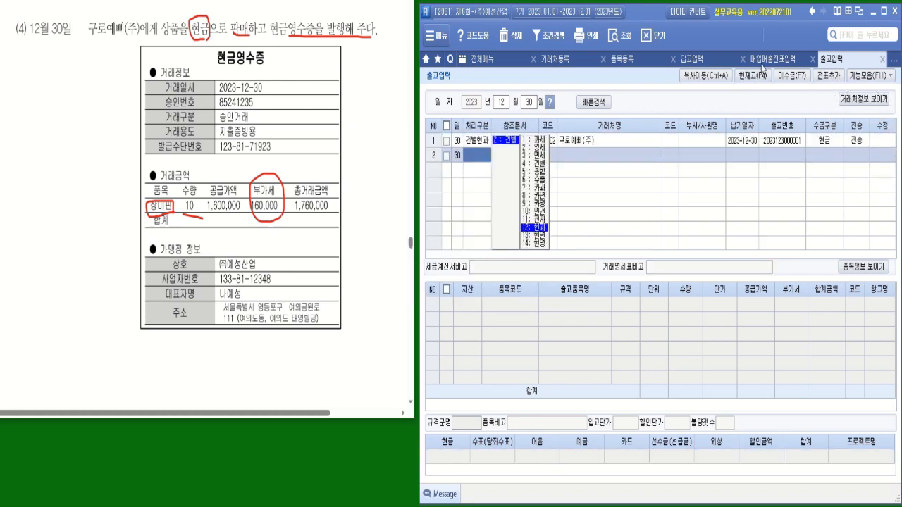
# Bring up the 12월 30일 entries in 매입매출전표입력 and check the 장미핀 sale's journal lines.
pyautogui.click(763, 61)
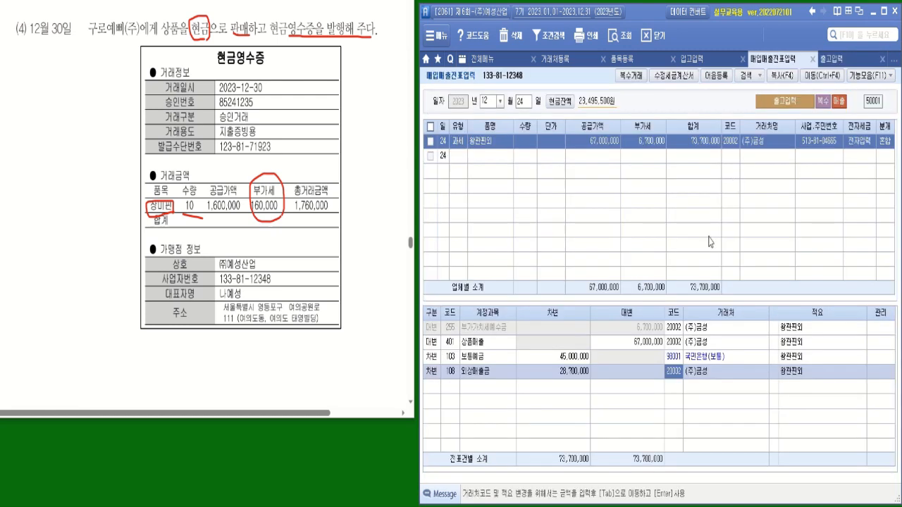
pyautogui.click(527, 101)
pyautogui.write('3')
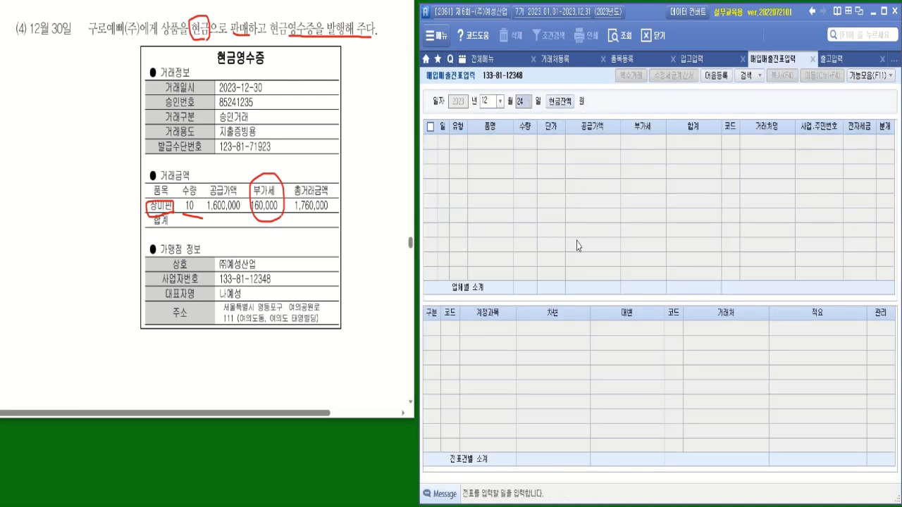
pyautogui.write('0')
pyautogui.press('Return')
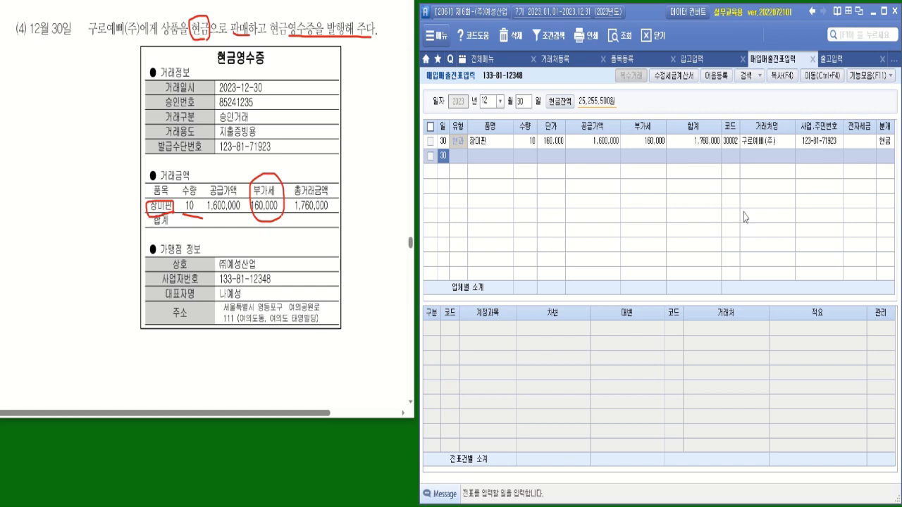
pyautogui.click(828, 143)
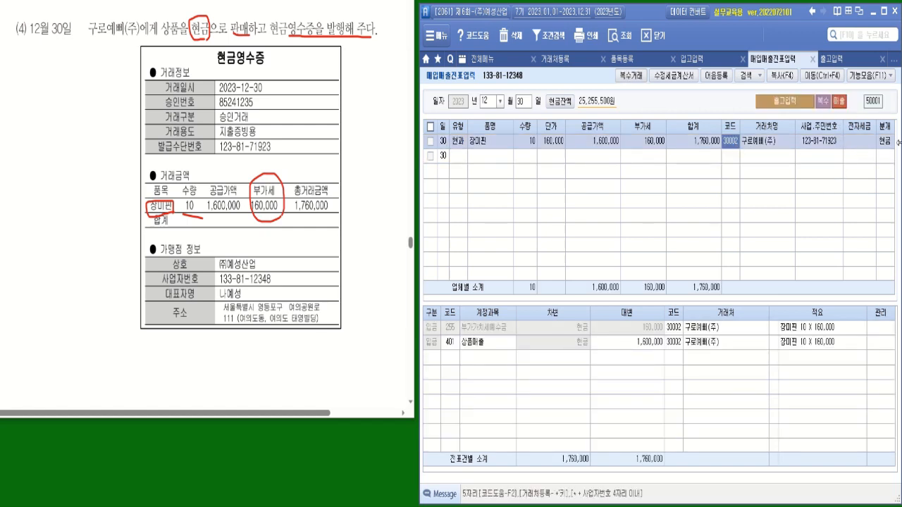